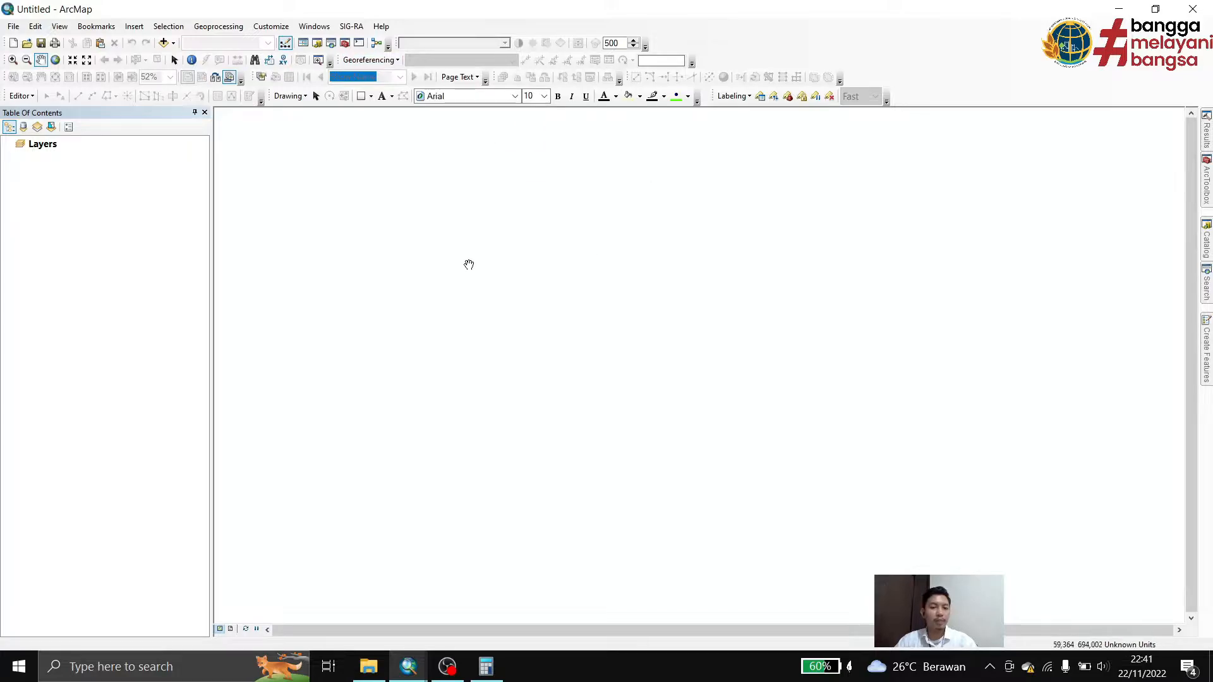
Open the map document 4. Peta Kemampuan Tanah.mxd from the 4. PENGOLAHAN folder
left_click(27, 43)
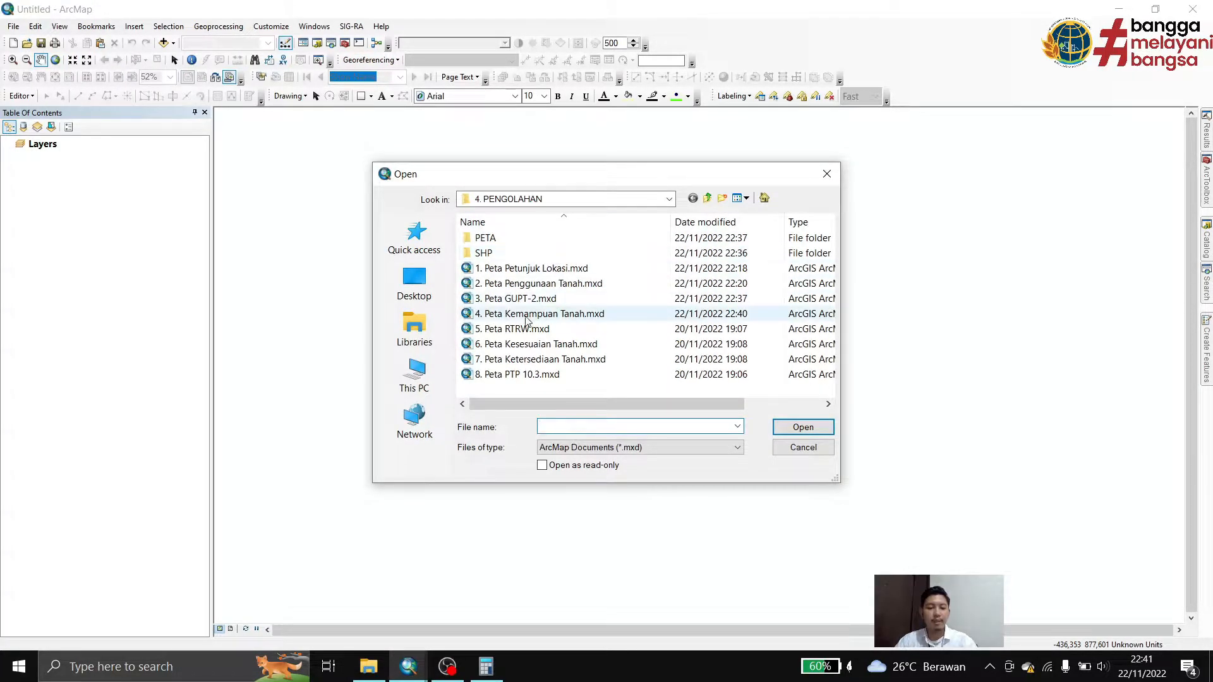
left_click(492, 318)
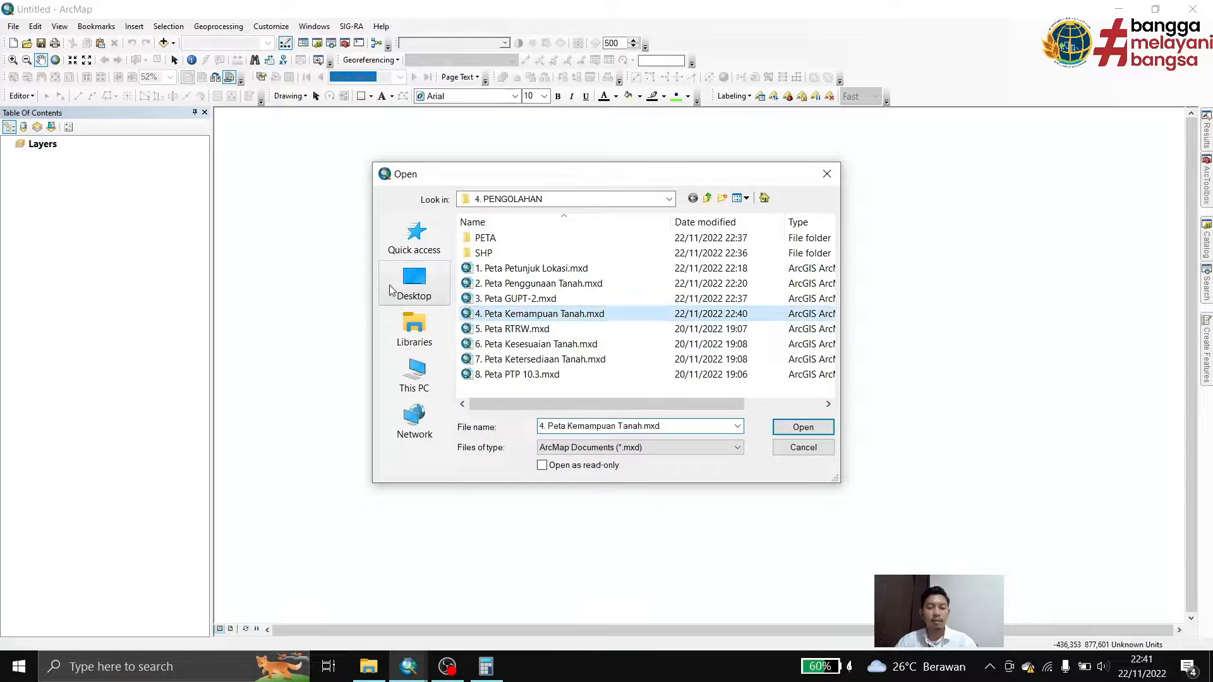
left_click(803, 428)
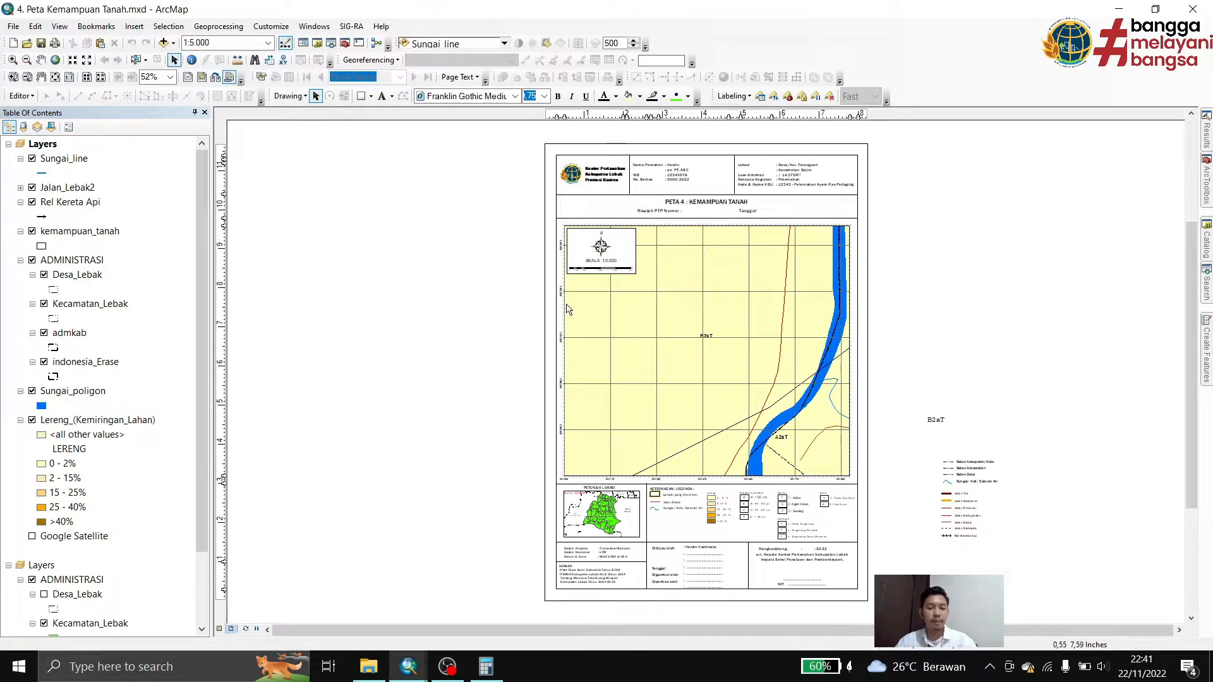
Examine the layout's title block, applicant and location details, map frame and legend
scroll(861, 180, "up", 3)
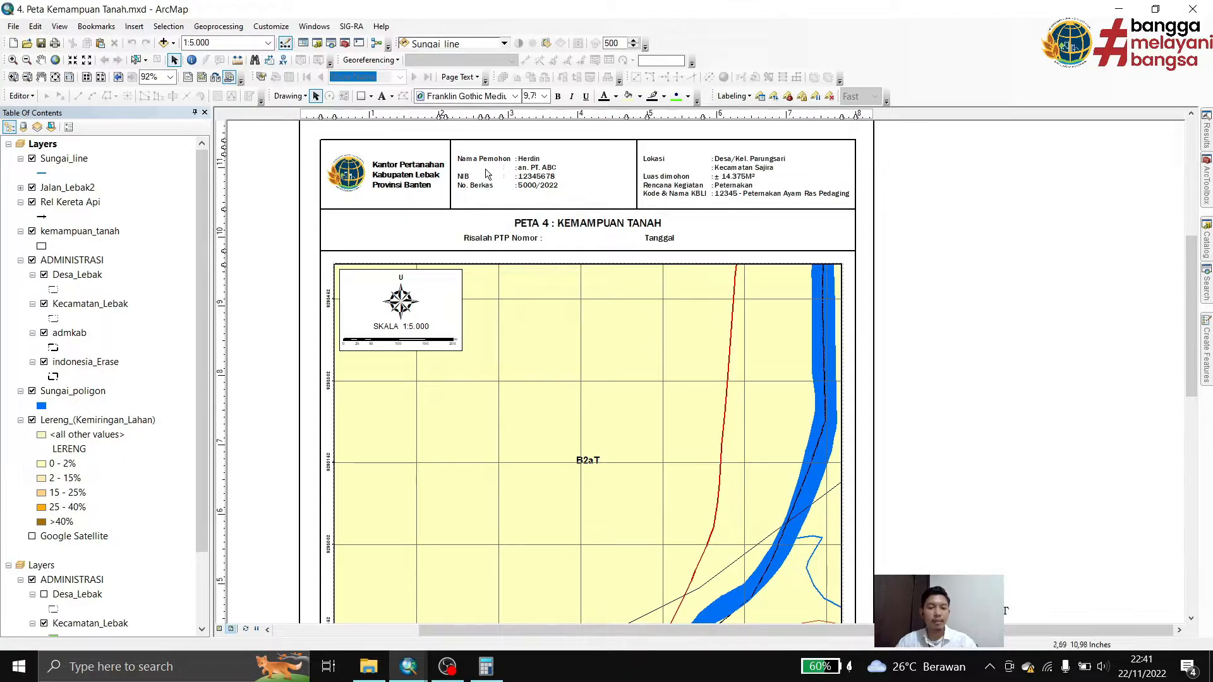
left_click(379, 169)
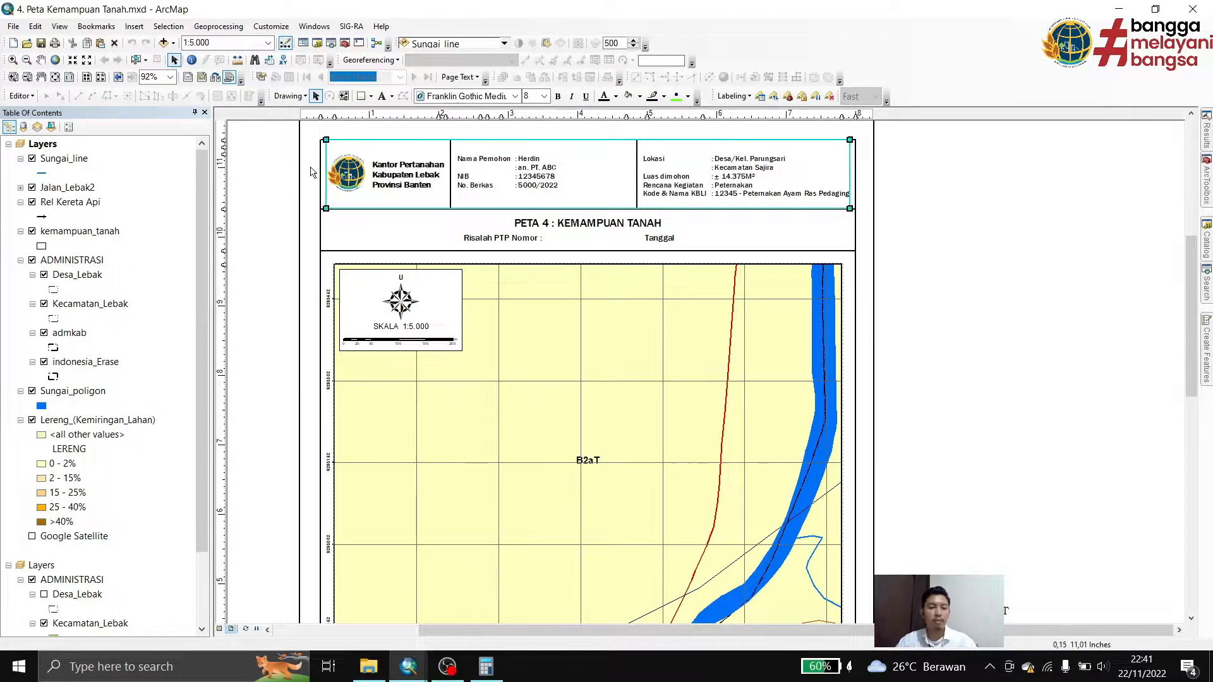
left_click(520, 191)
left_click(550, 163)
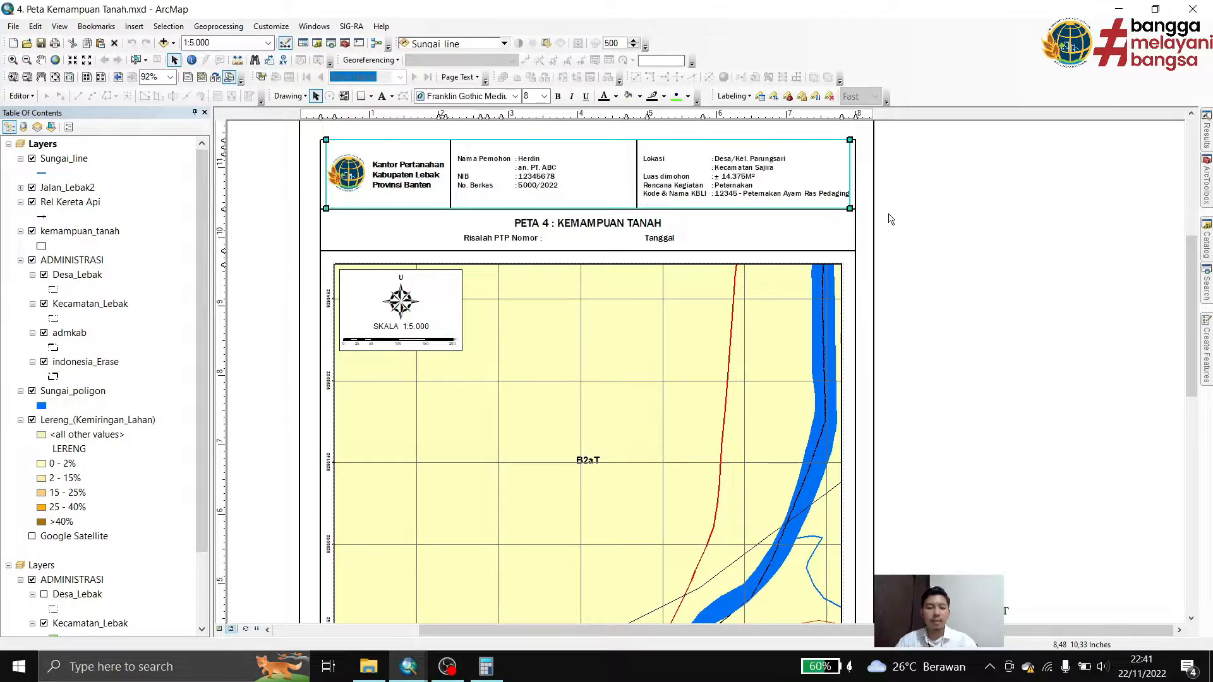
left_click(889, 214)
scroll(663, 184, "down", 2)
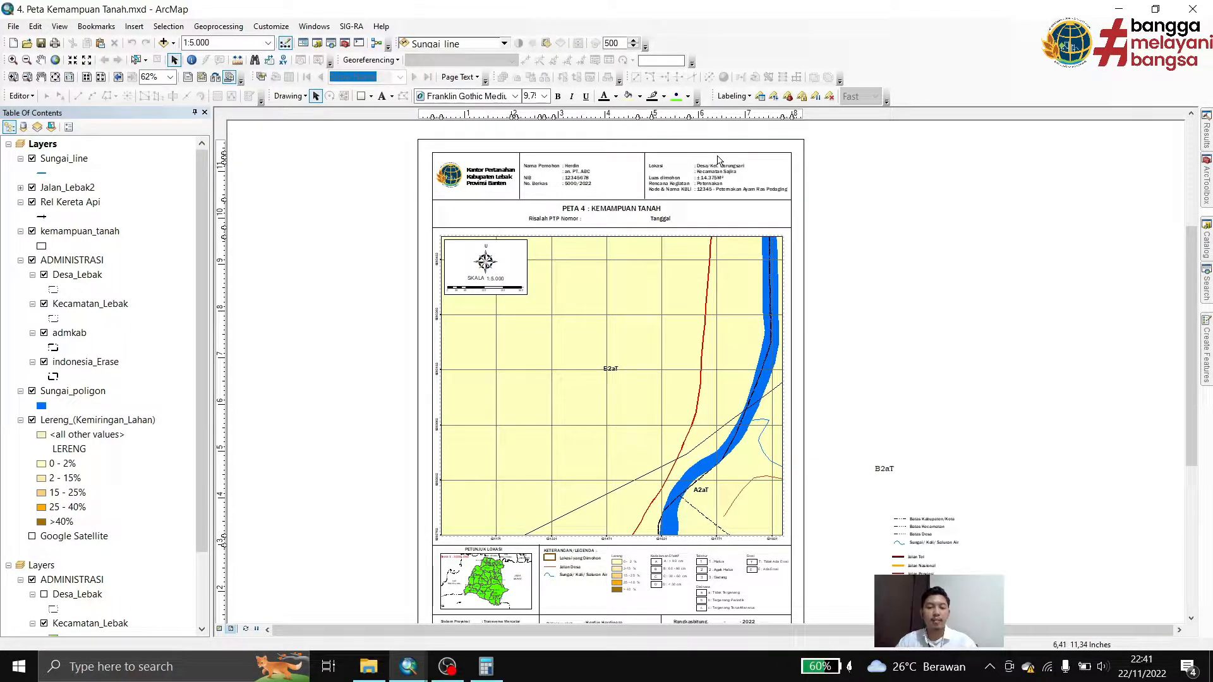
left_click(509, 175)
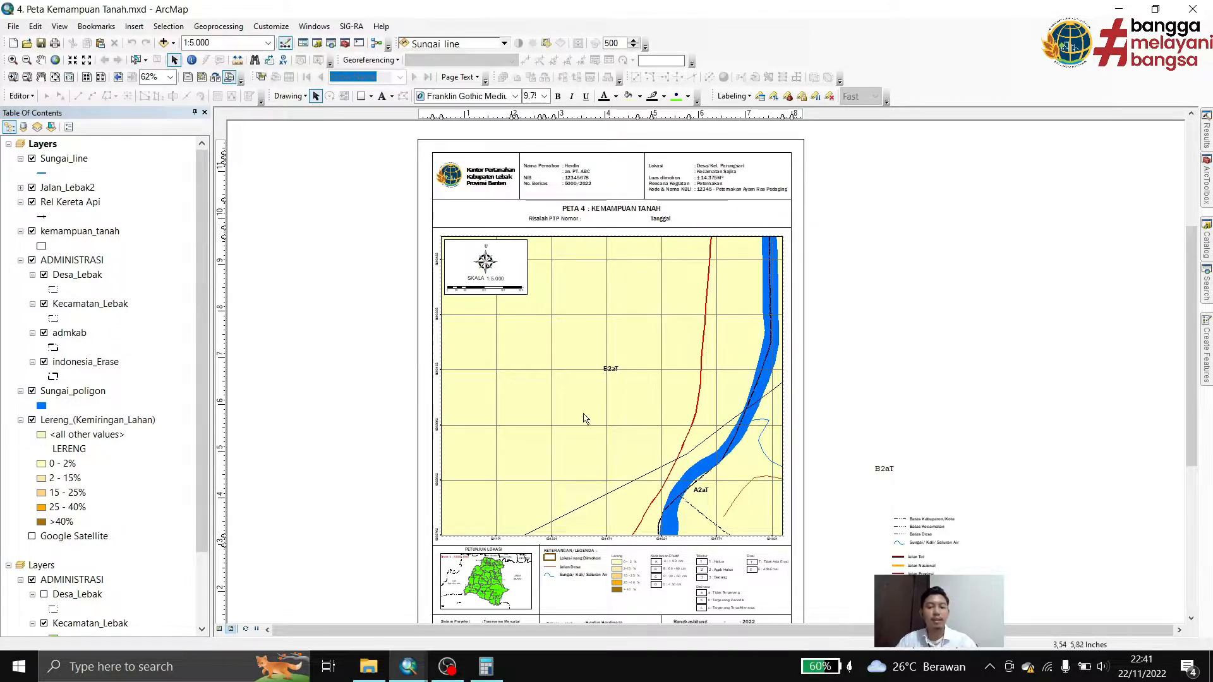
scroll(588, 250, "down", 3)
left_click_drag(589, 250, 623, 385)
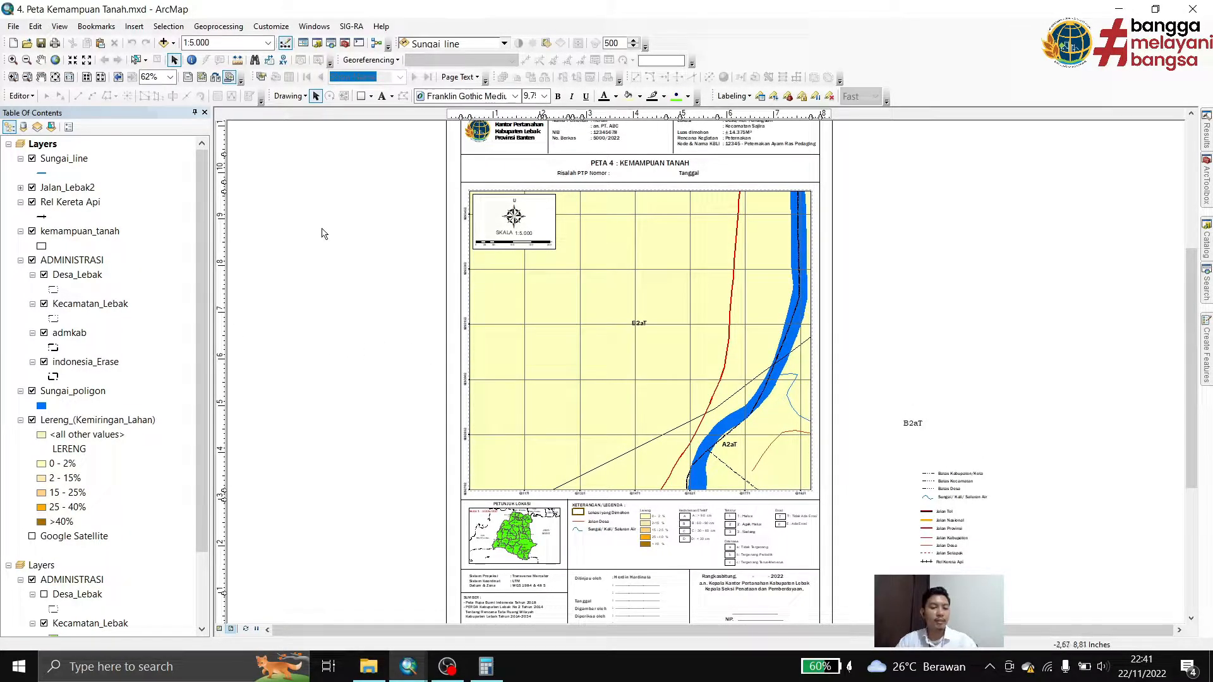
View the attribute table of the kemampuan_tanah layer and close it
right_click(105, 233)
left_click(172, 264)
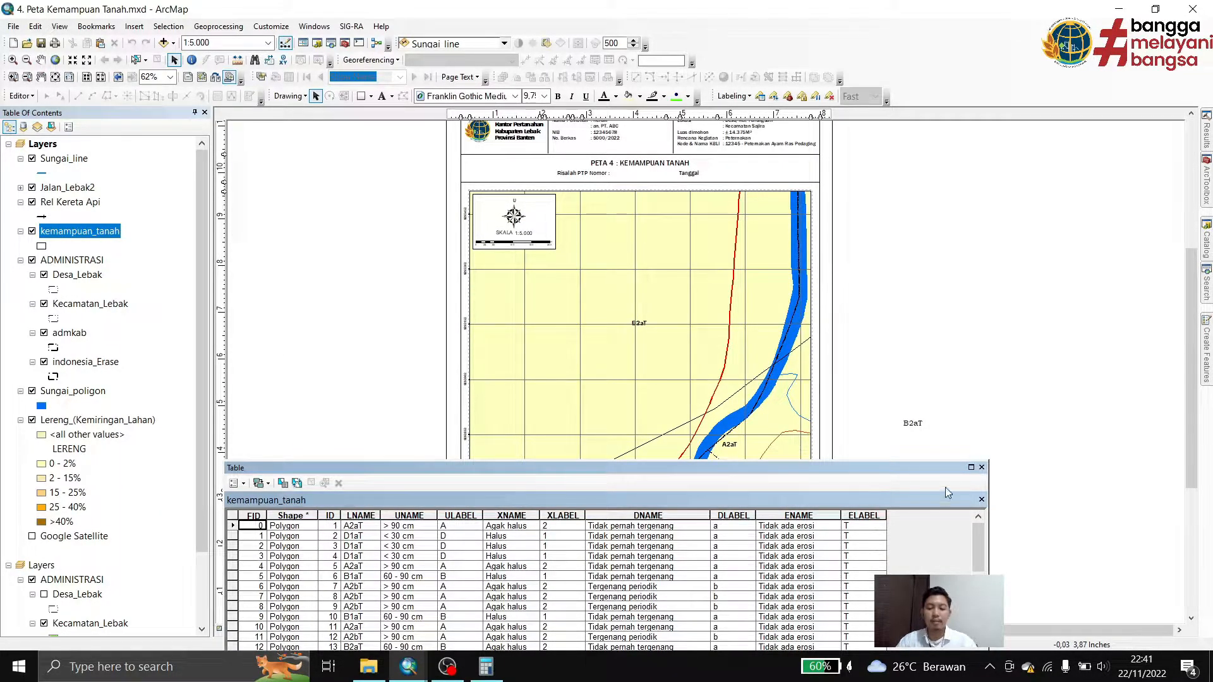
left_click(981, 467)
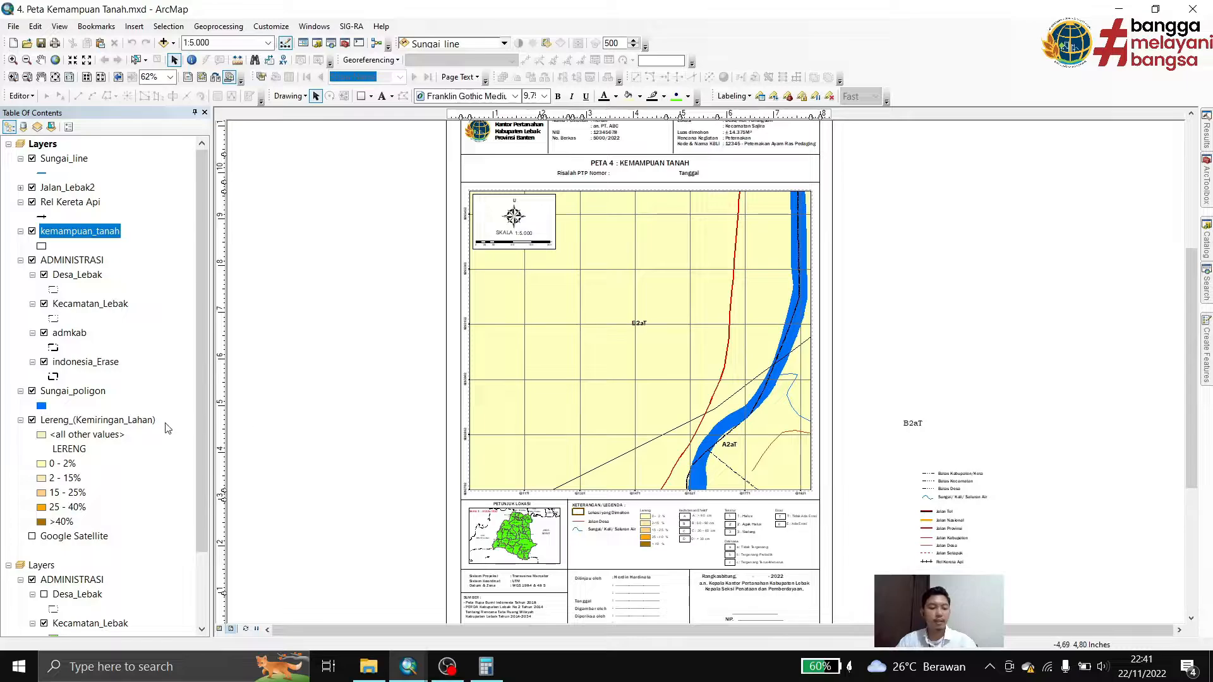
Browse the slope records in the Lereng_(Kemiringan_Lahan) attribute table and close it
right_click(101, 425)
left_click(167, 188)
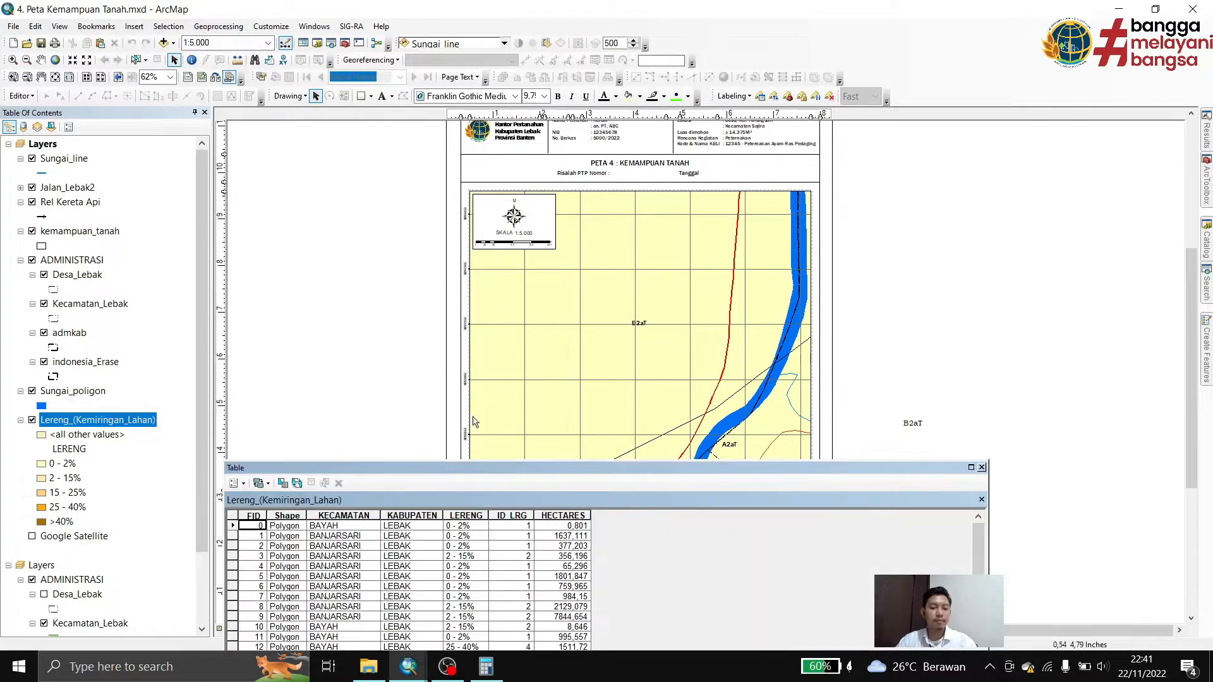
left_click_drag(465, 468, 514, 310)
scroll(492, 474, "down", 11)
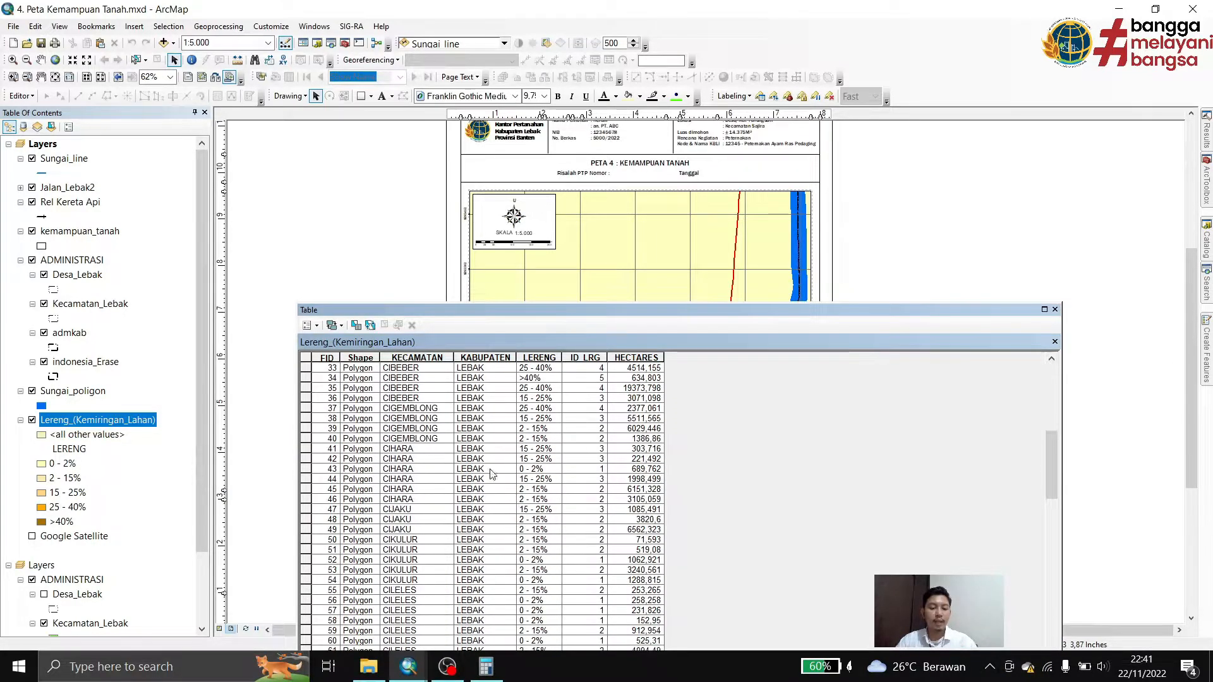
left_click(1054, 309)
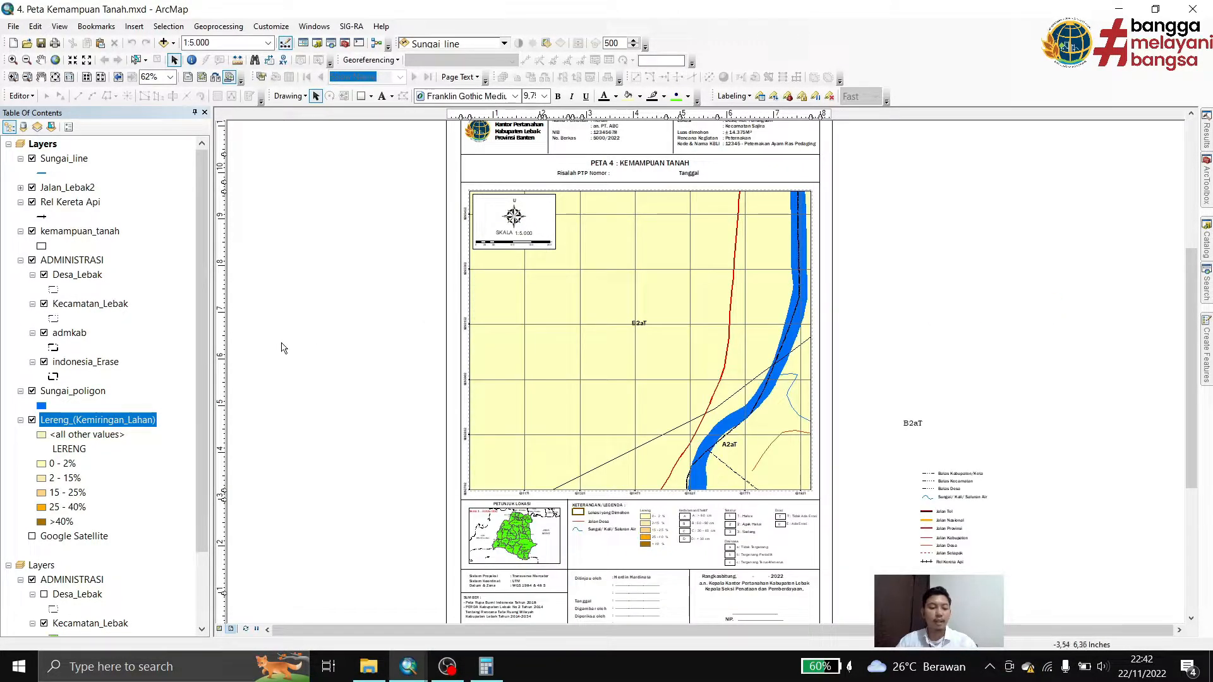
left_click(83, 231)
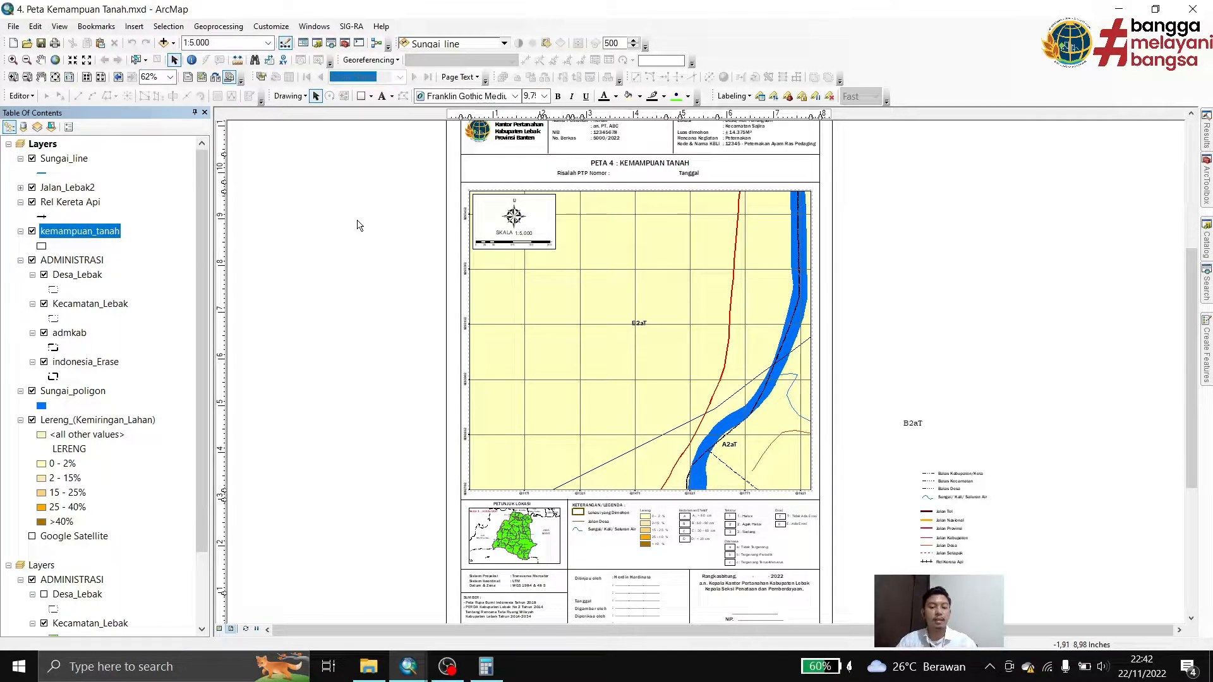
left_click_drag(420, 228, 405, 283)
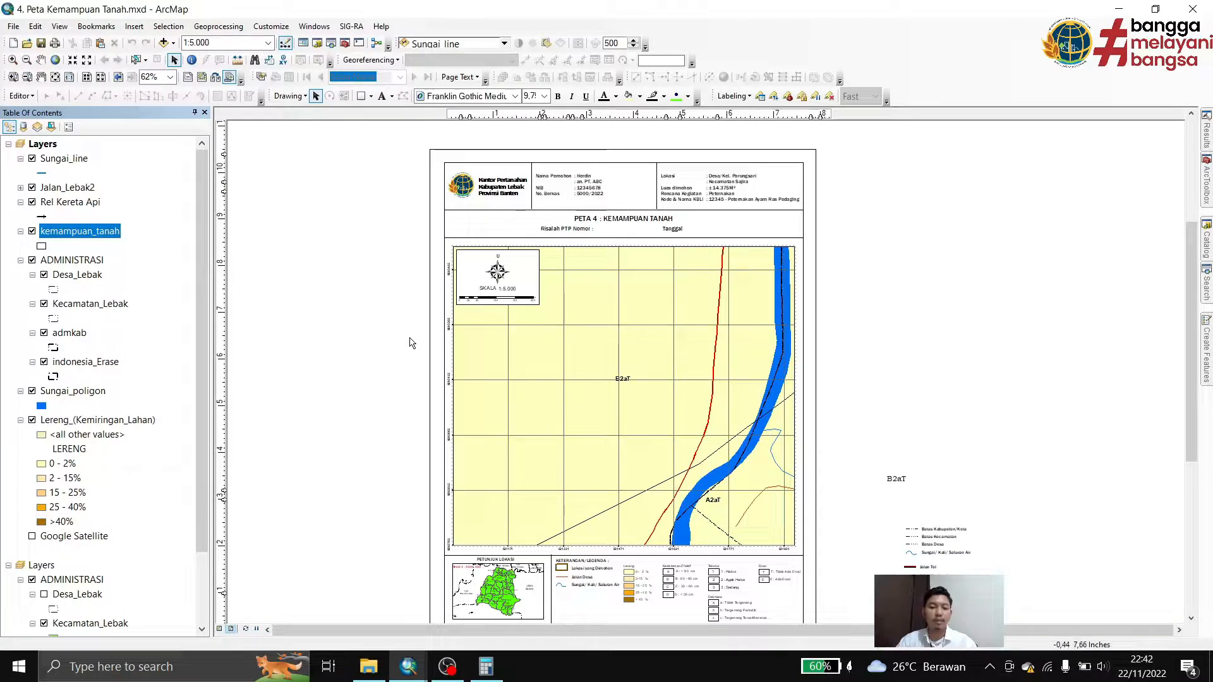
left_click_drag(411, 341, 376, 269)
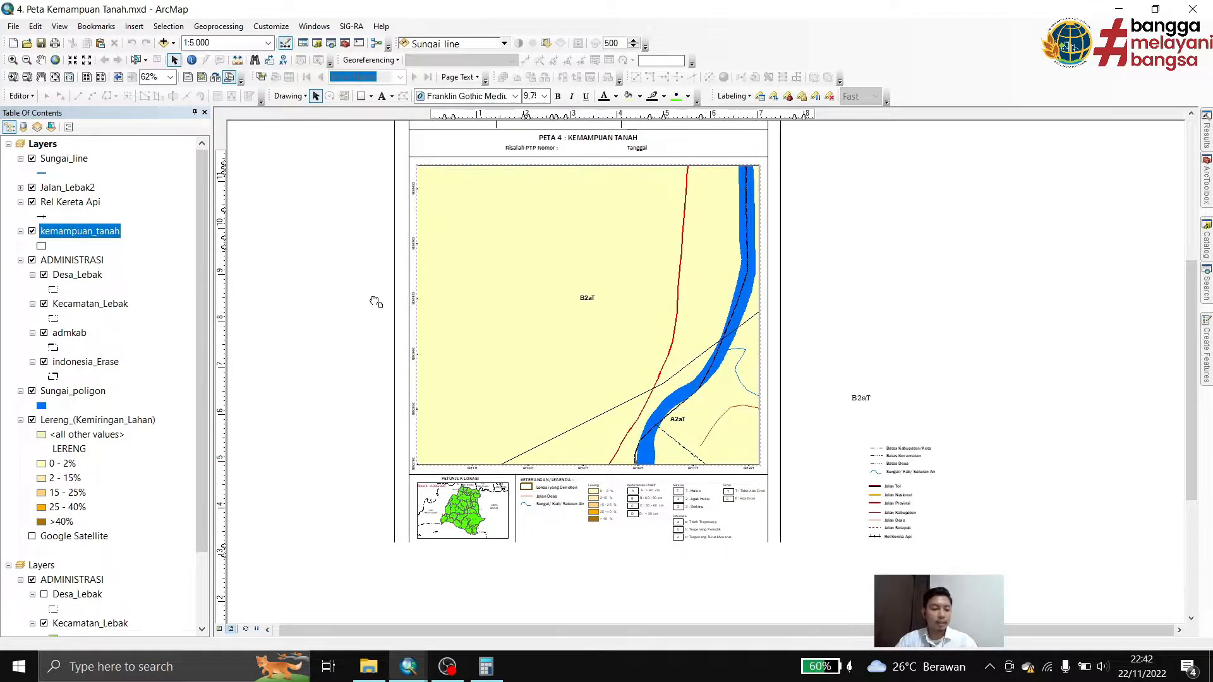
Switch from the layout to data view and add the polygon.shp shapefile to the main data frame
left_click(462, 340)
left_click(220, 629)
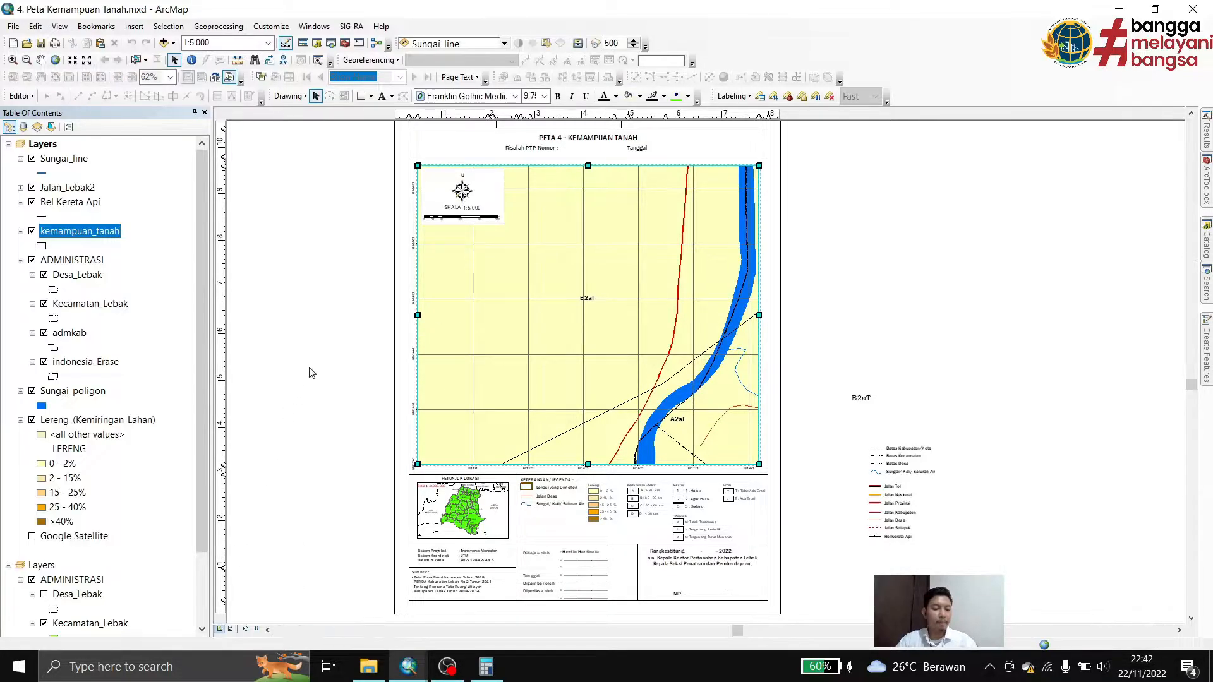
left_click(169, 43)
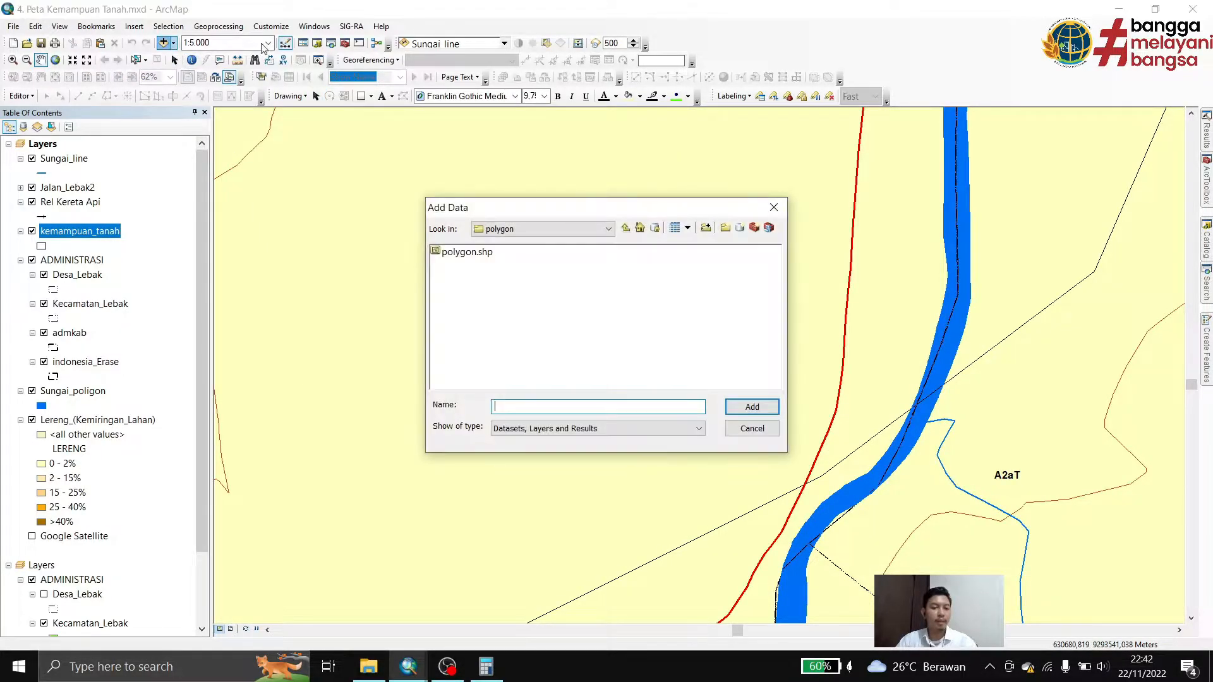
left_click(467, 252)
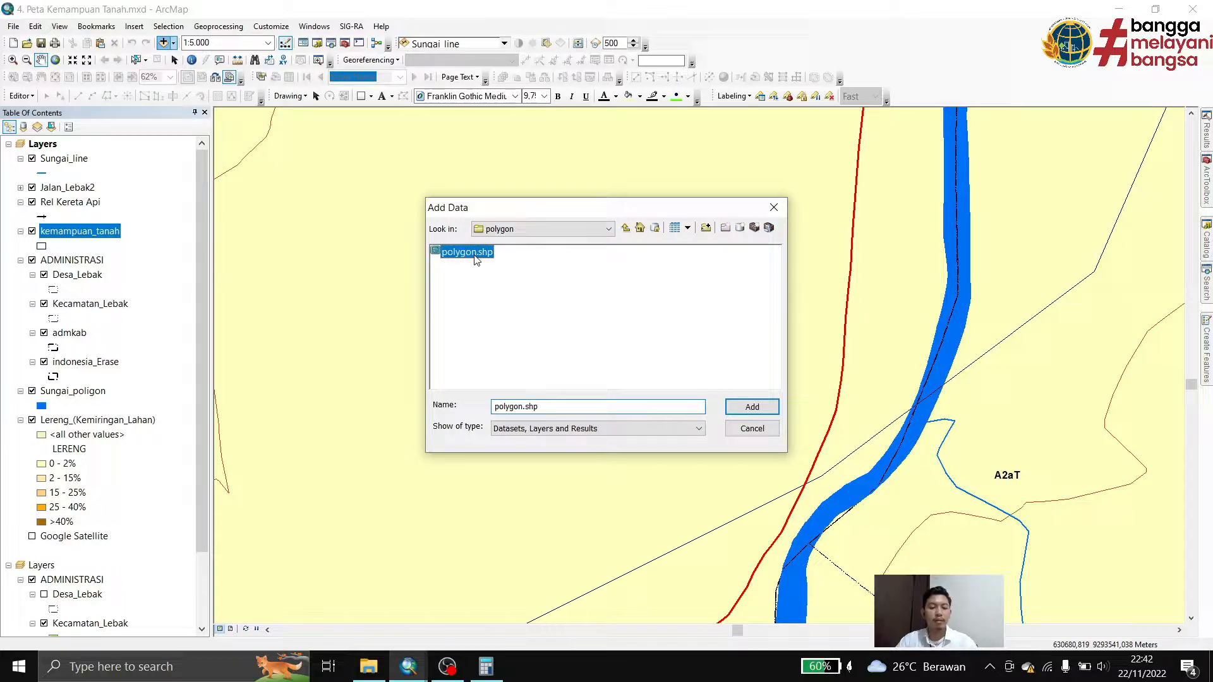
left_click(751, 407)
Move the polygon layer to the top of the main data frame and zoom to its extent
left_click_drag(82, 232, 64, 161)
right_click(63, 160)
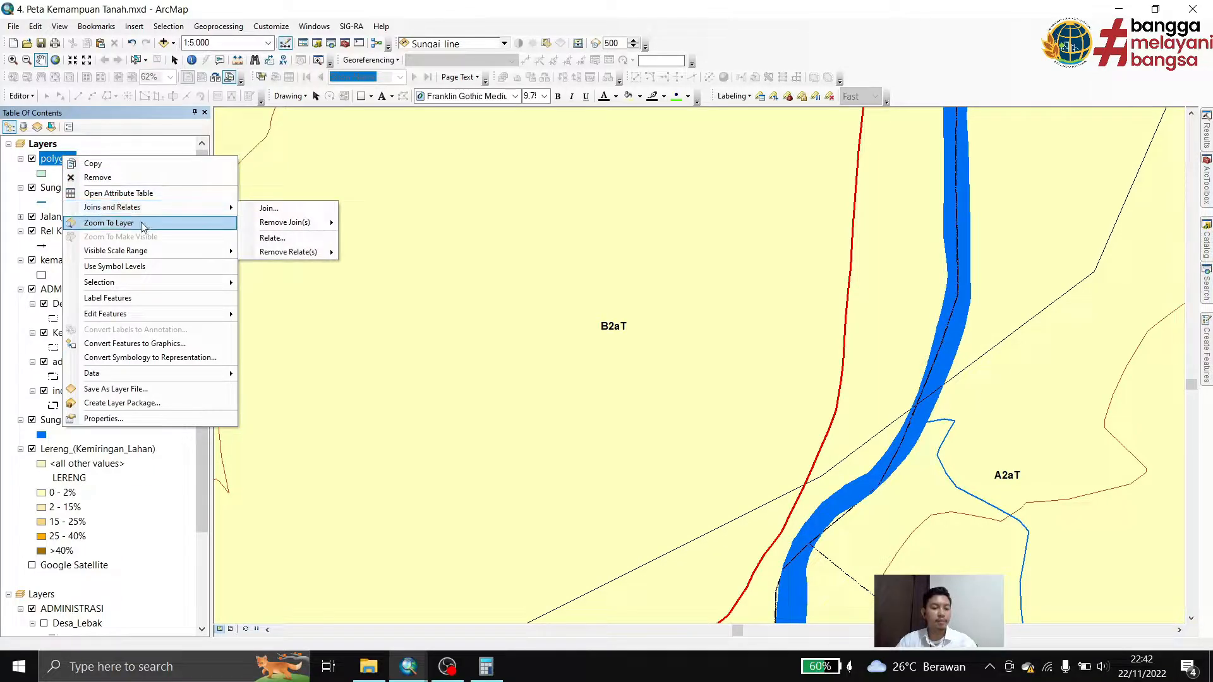
left_click(108, 223)
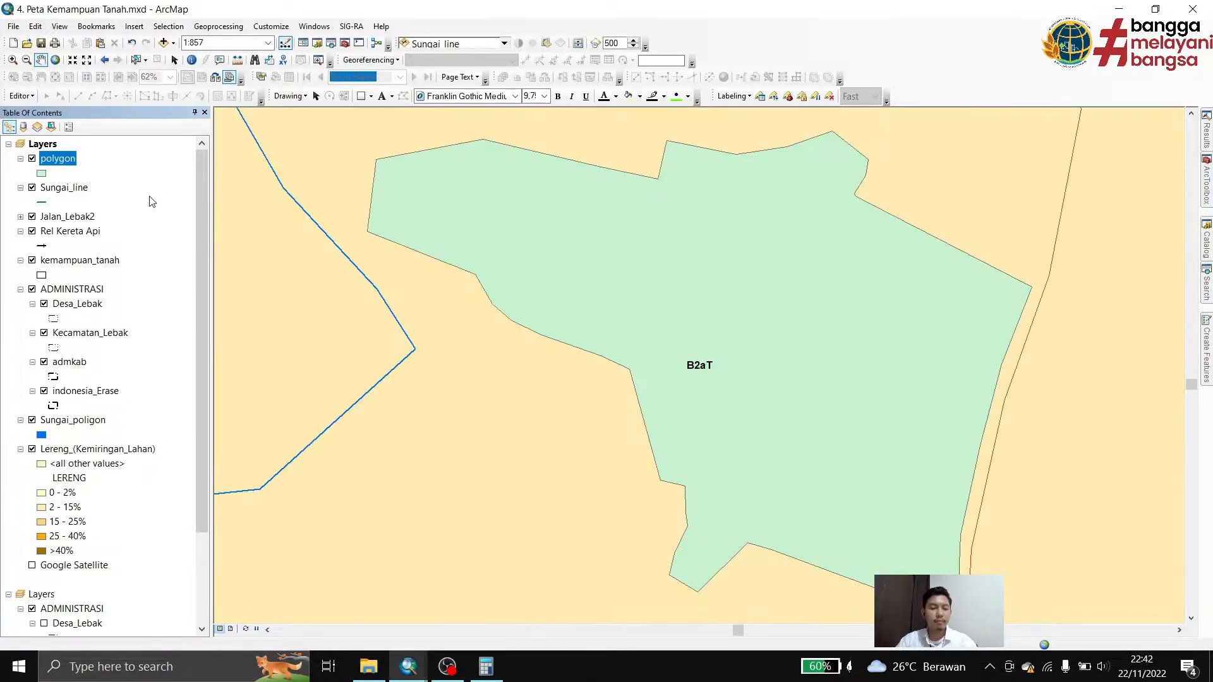
Apply the LOKASI 4 symbol from the PERTEK style to the polygon layer
left_click(42, 173)
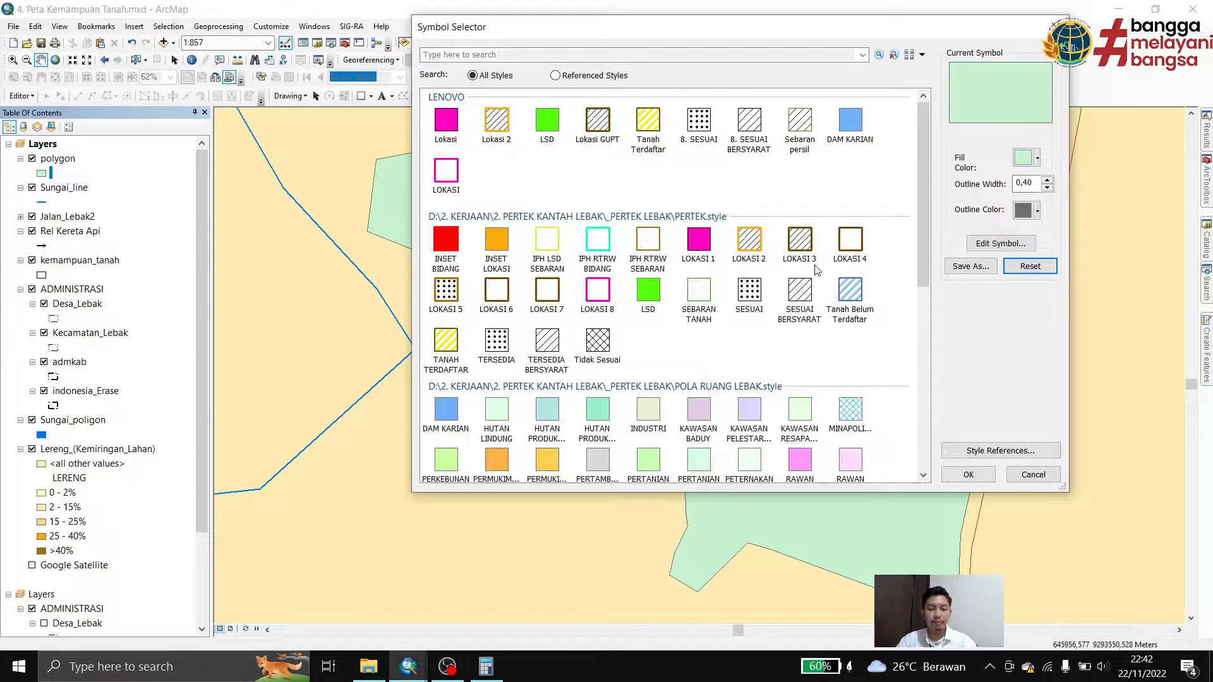
left_click(848, 249)
left_click(957, 469)
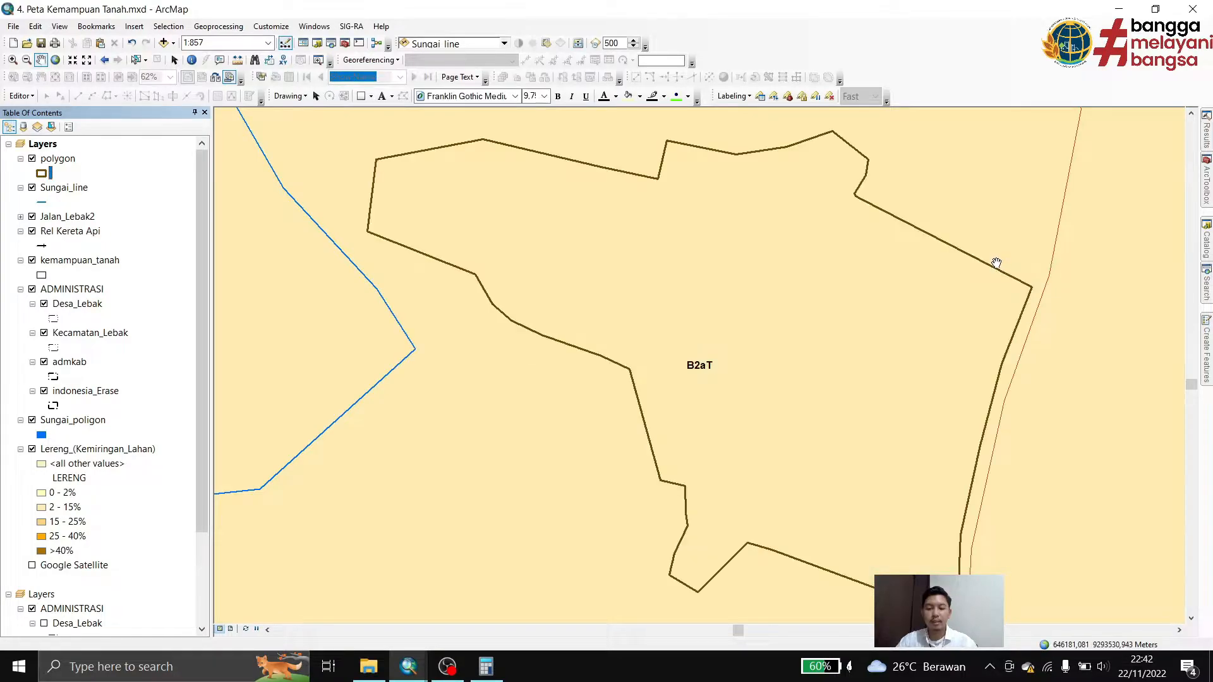
Compare the site polygon's land capability label with the attribute records of the kemampuan_tanah layer
scroll(842, 290, "down", 2)
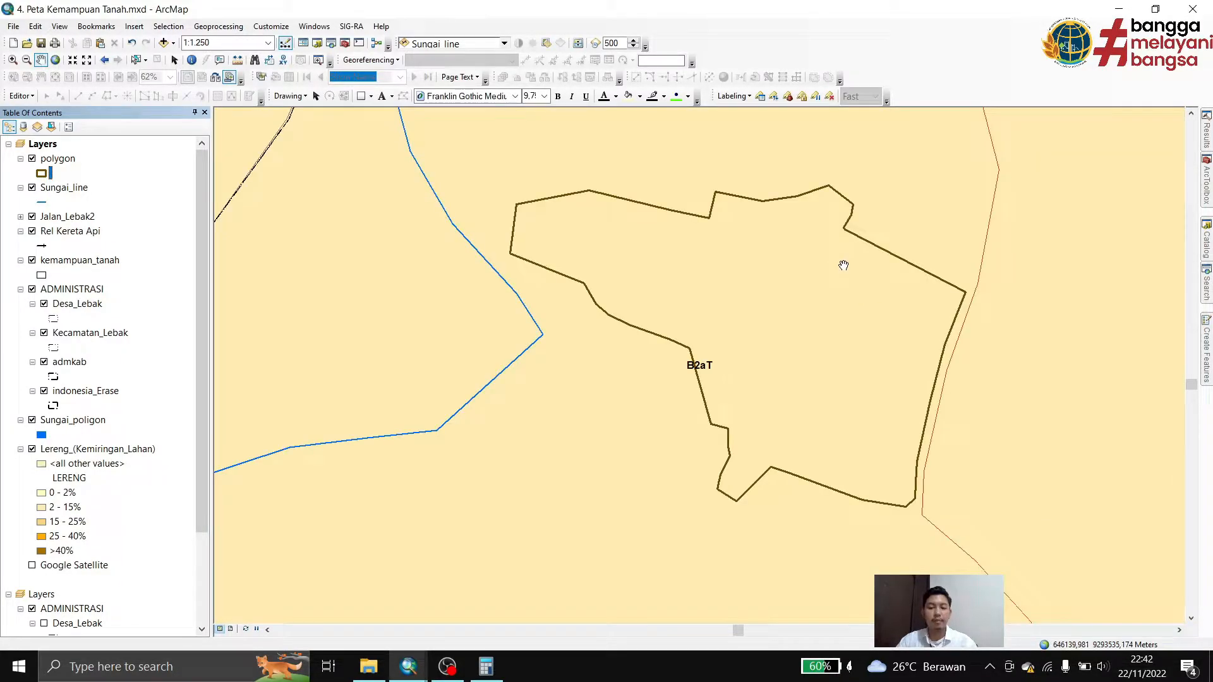
left_click_drag(836, 263, 596, 279)
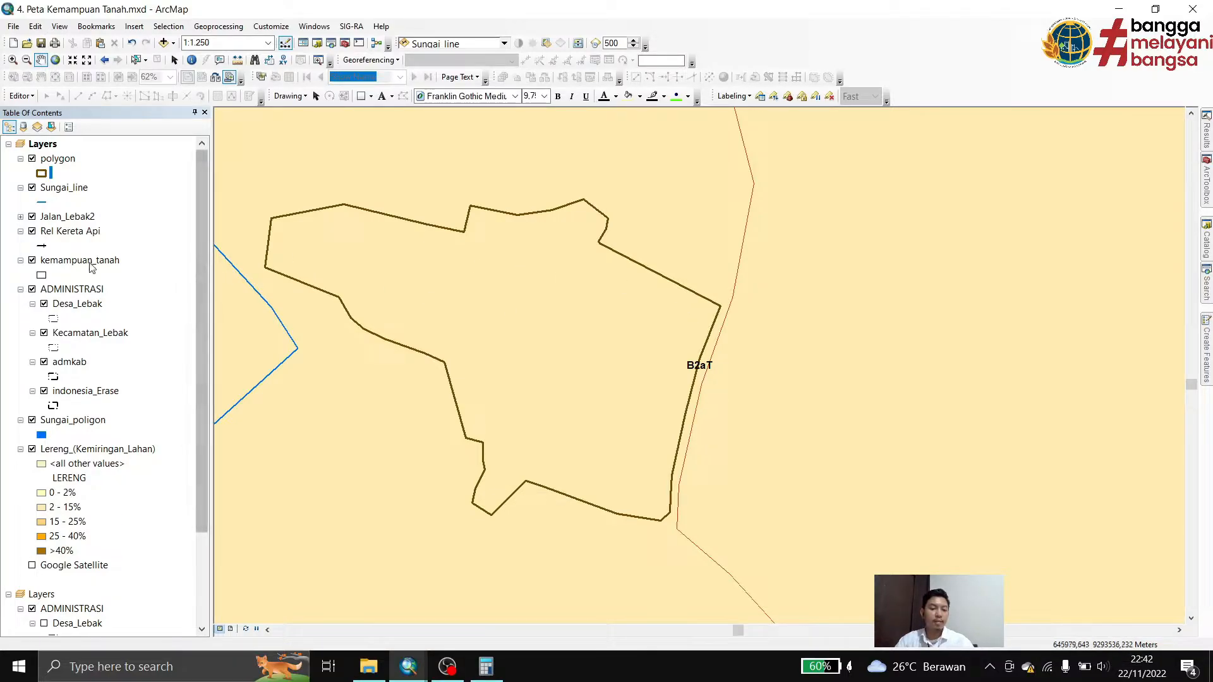
right_click(64, 266)
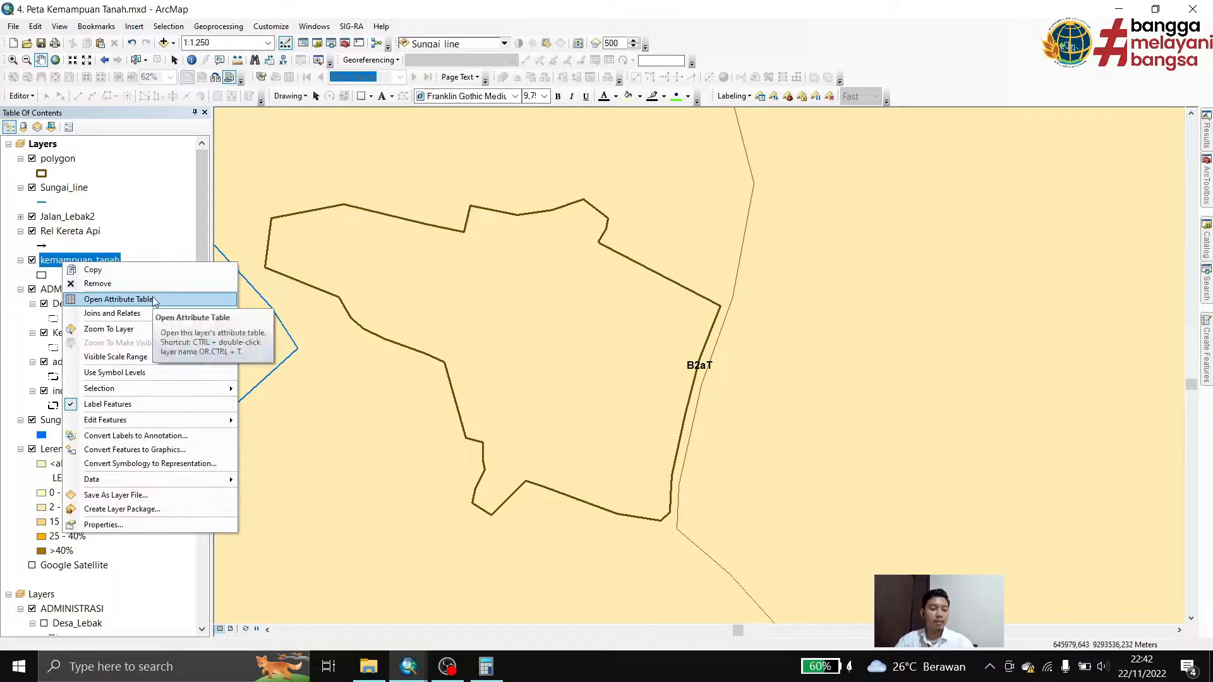
left_click(184, 295)
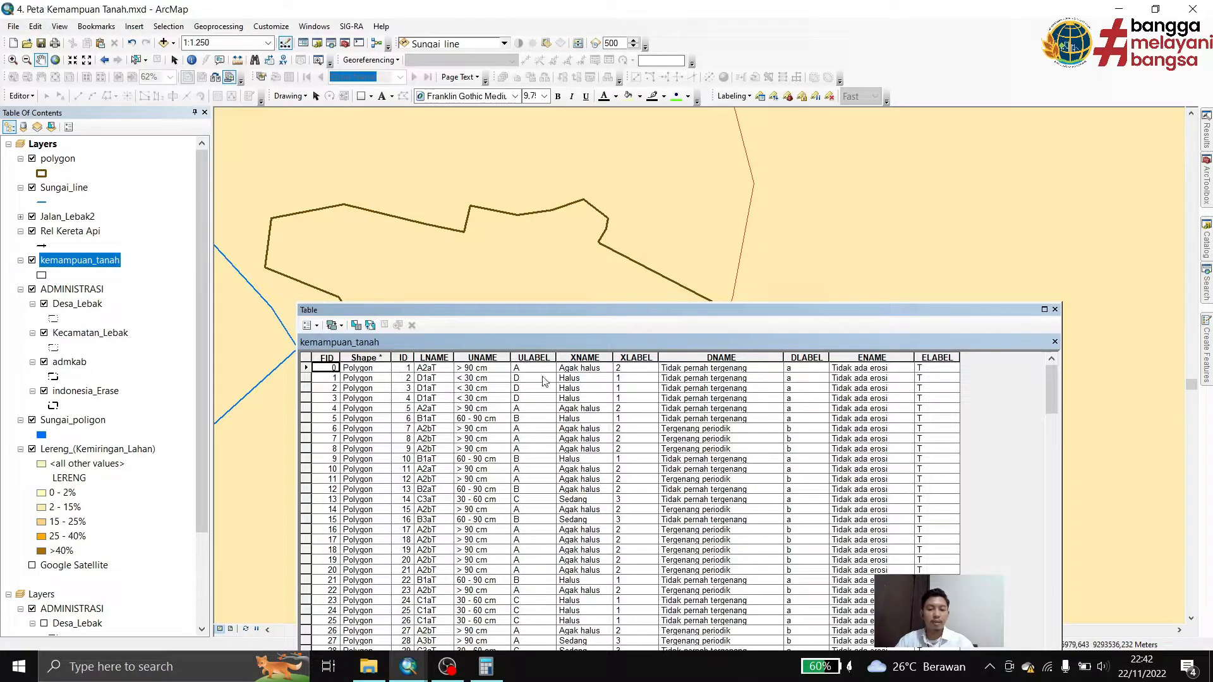
left_click_drag(549, 309, 515, 476)
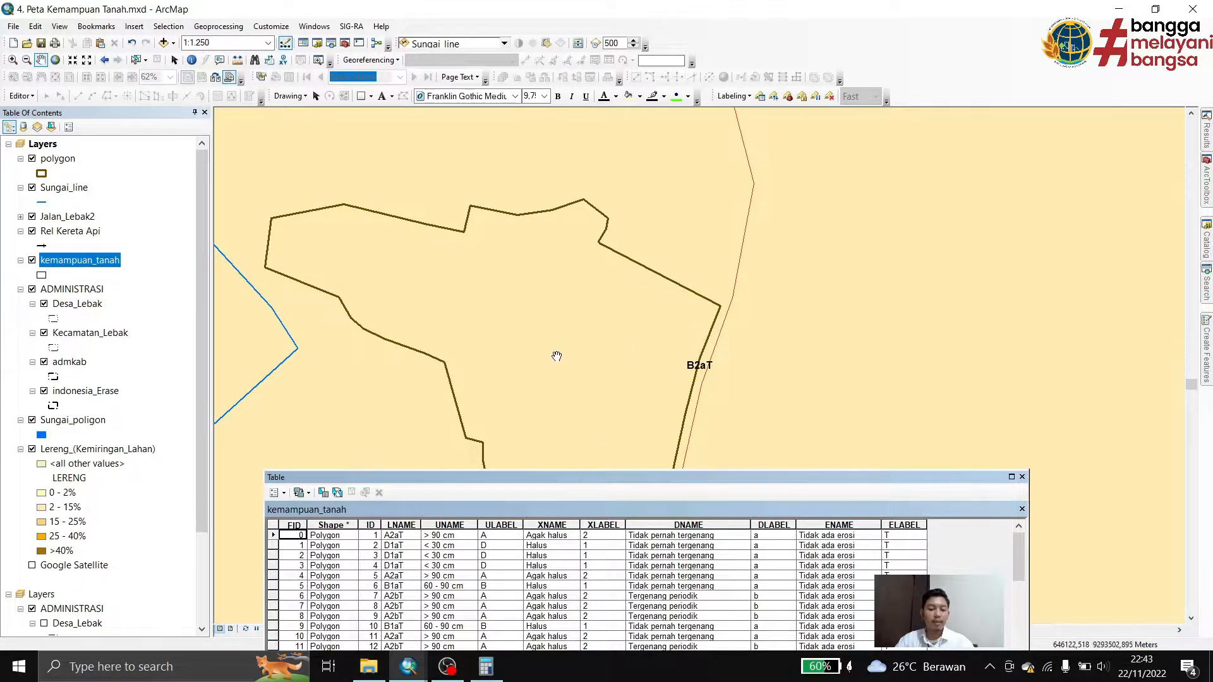
left_click_drag(559, 355, 596, 280)
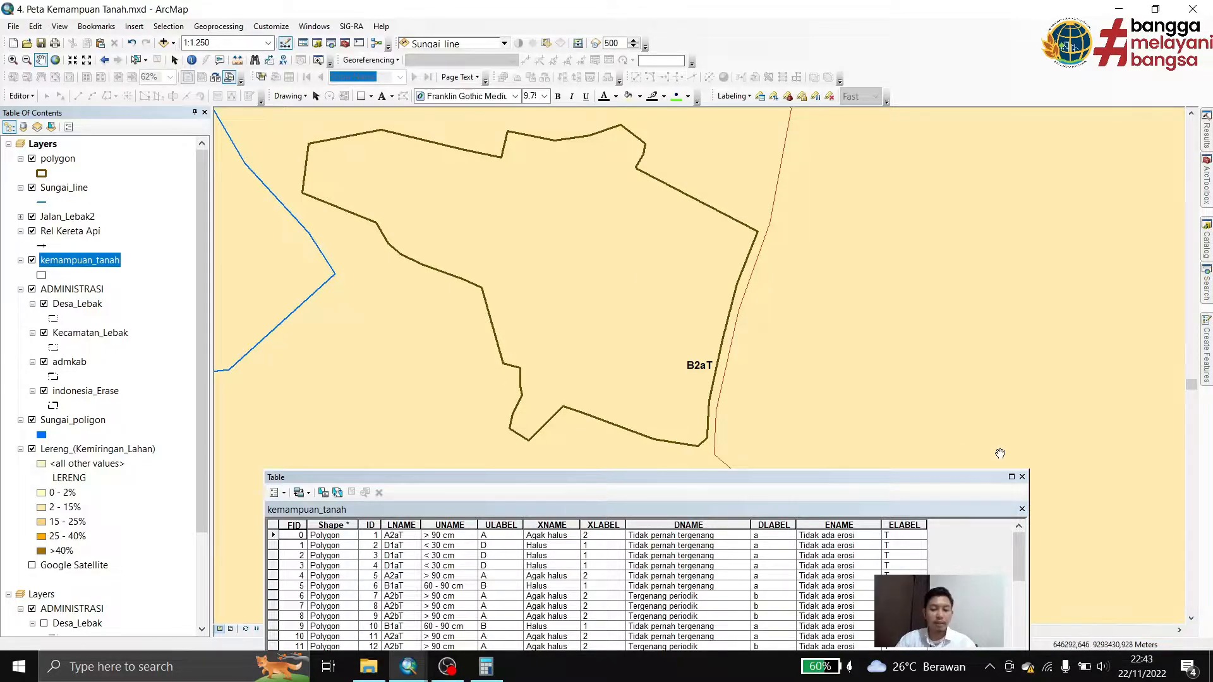
left_click(1023, 477)
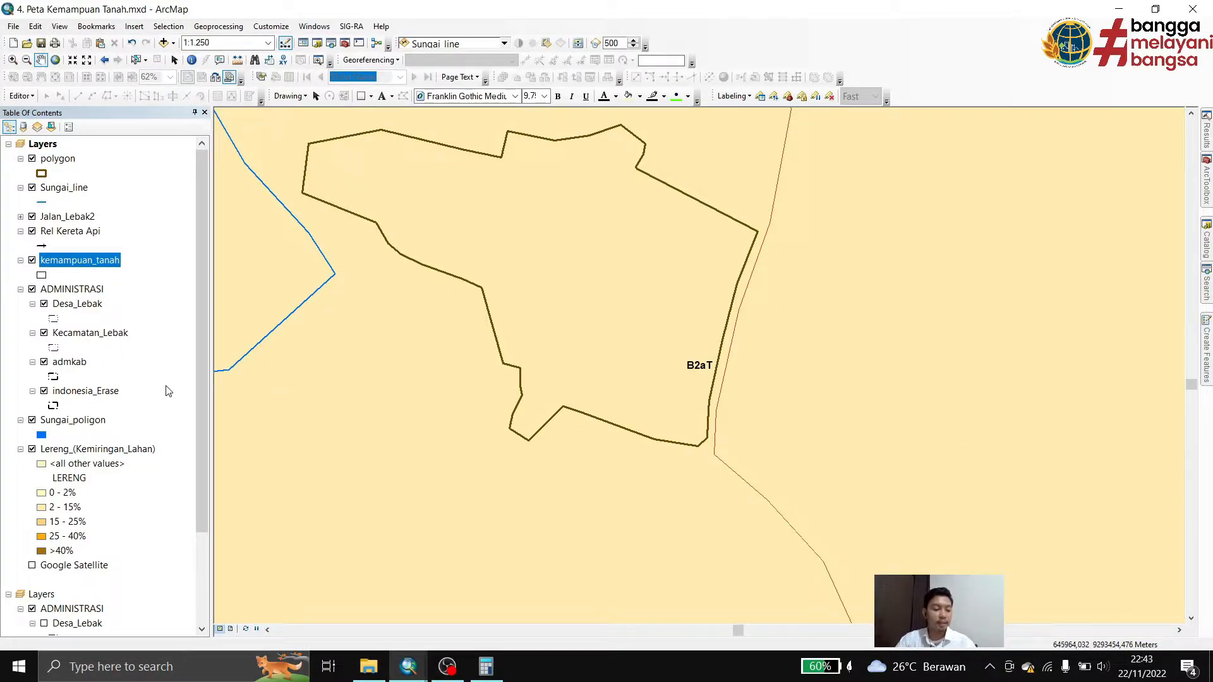
Check the site polygon and its surroundings against the 2 - 15% class of the Lereng_(Kemiringan_Lahan) layer
left_click(61, 509)
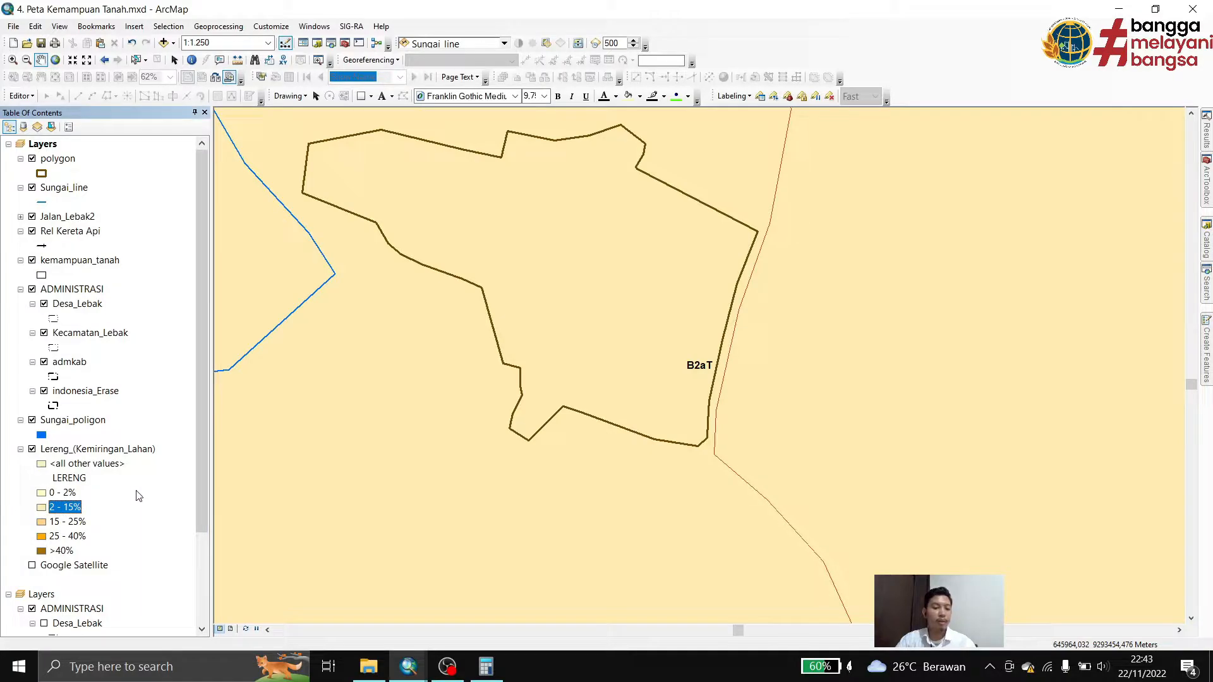
scroll(576, 436, "down", 3)
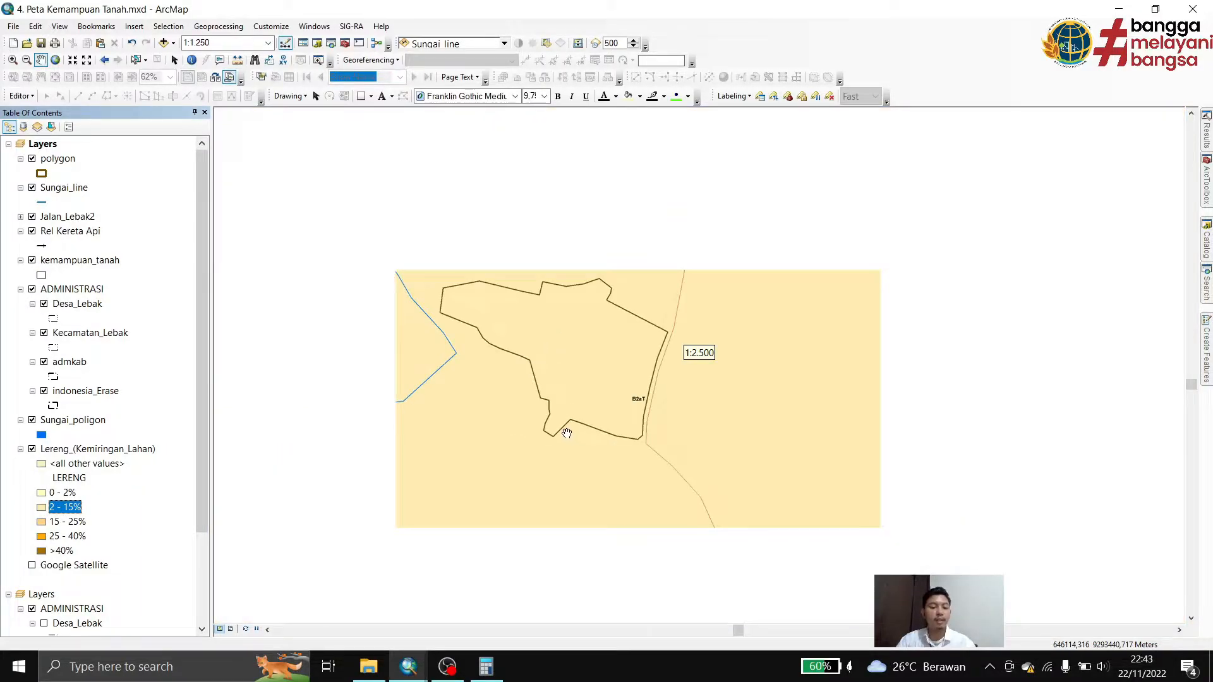
scroll(536, 345, "up", 3)
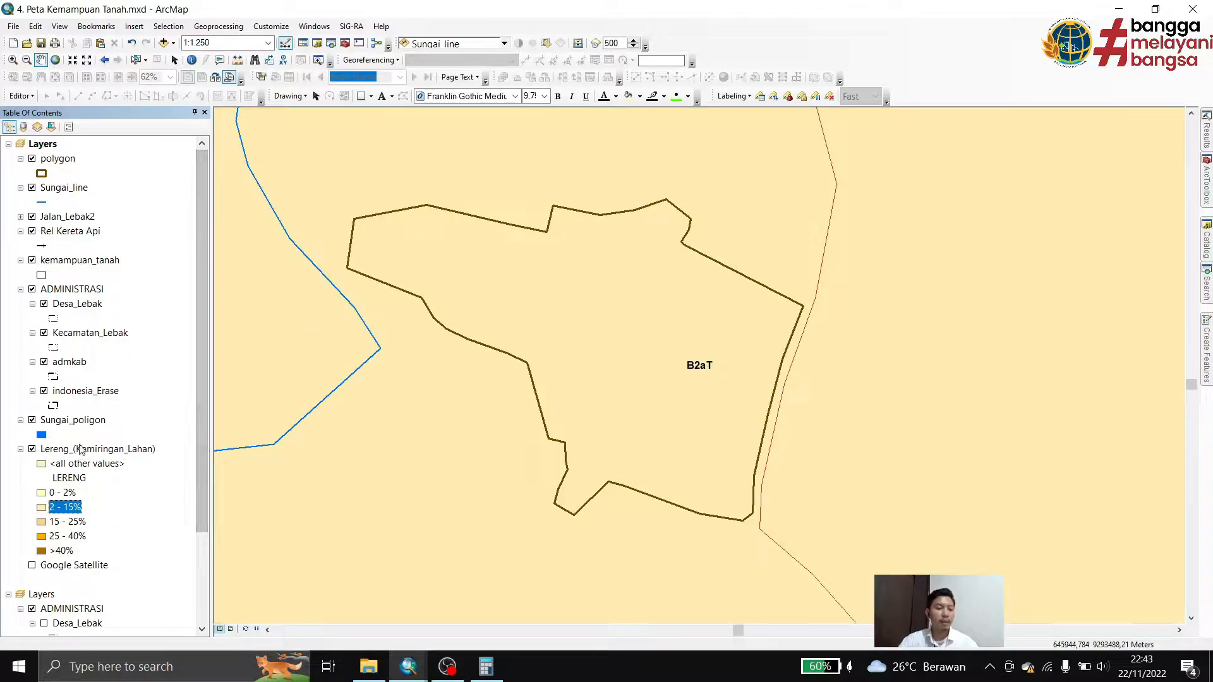
left_click(66, 163)
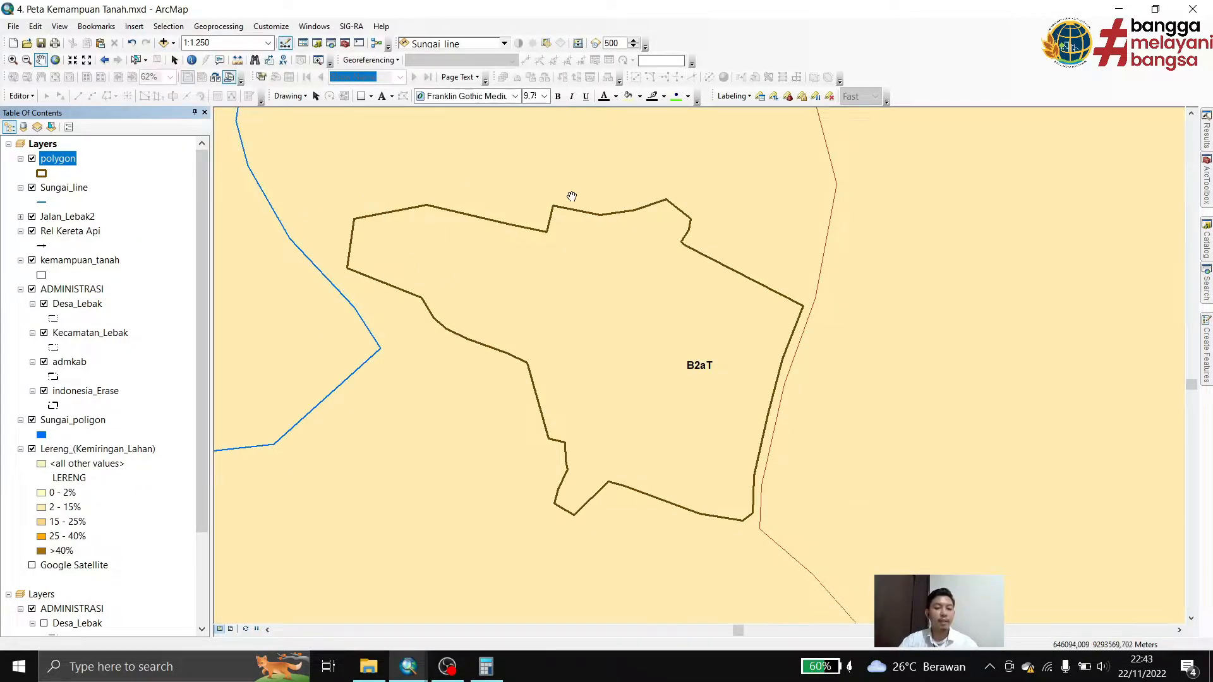
Add a second copy of polygon.shp to the main data frame and place it below the existing polygon layer
left_click(164, 42)
left_click(476, 251)
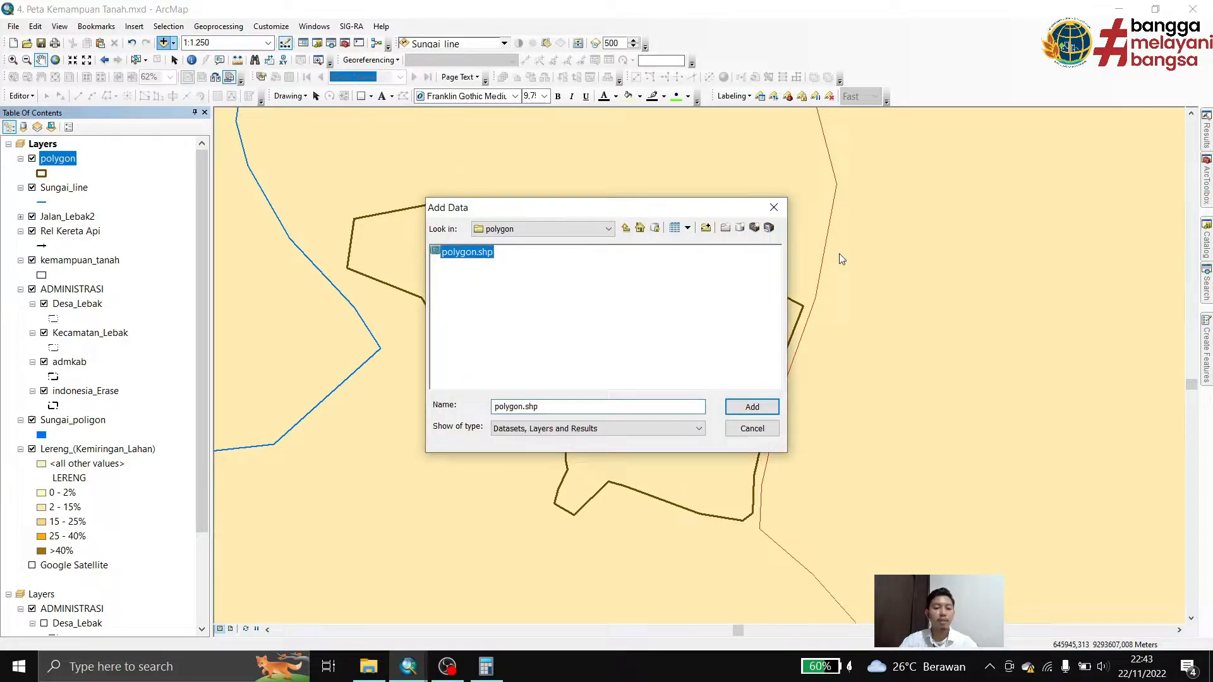
left_click(752, 407)
left_click_drag(63, 159, 61, 208)
Apply the Lokasi symbol with a pale yellow fill to the duplicate polygon layer, matching the 0 - 2% slope class
left_click(42, 202)
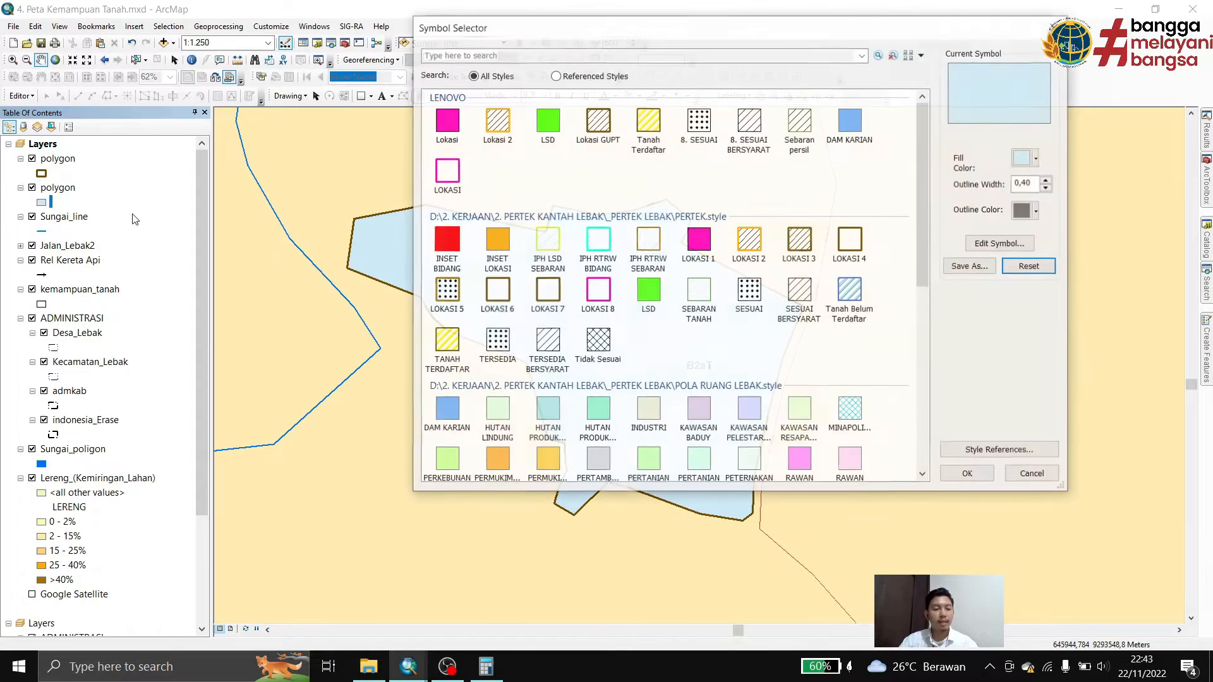
left_click(447, 121)
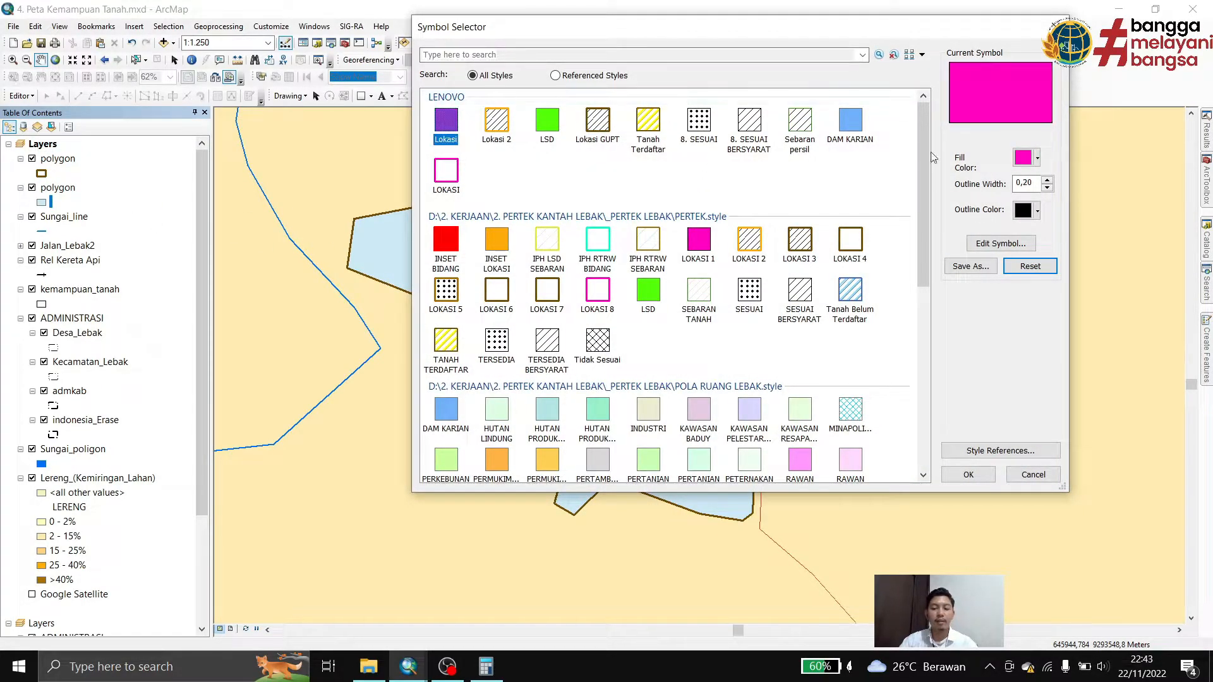
left_click(1037, 158)
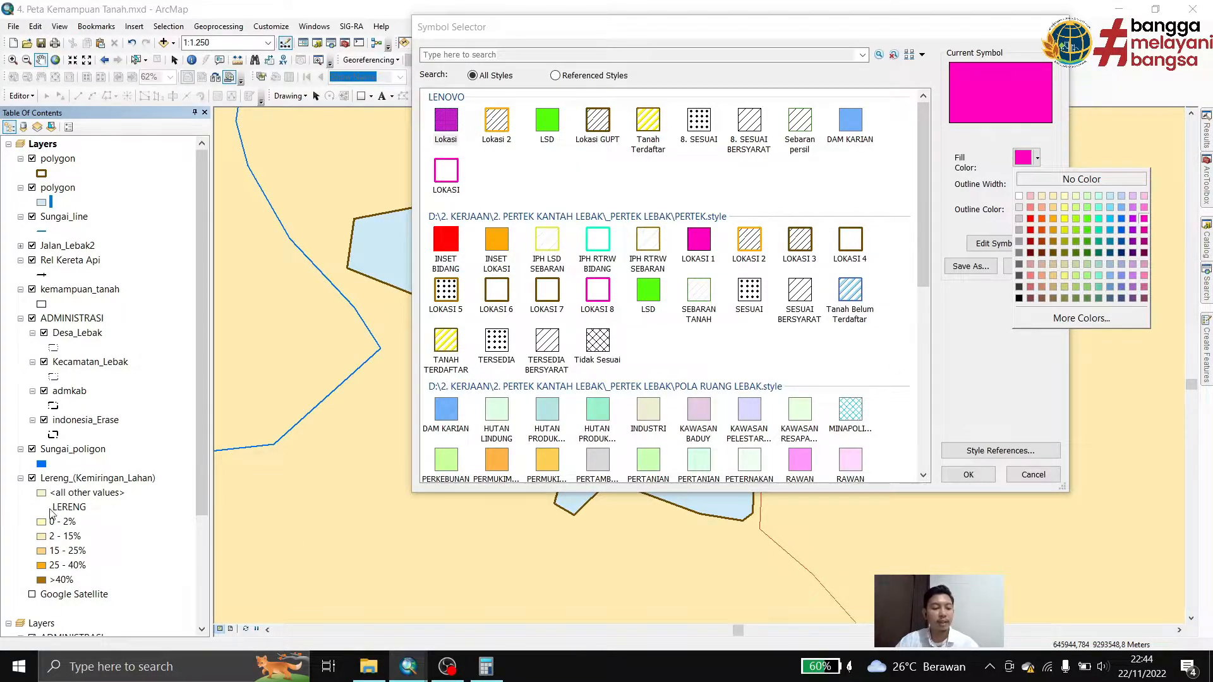
left_click(1064, 197)
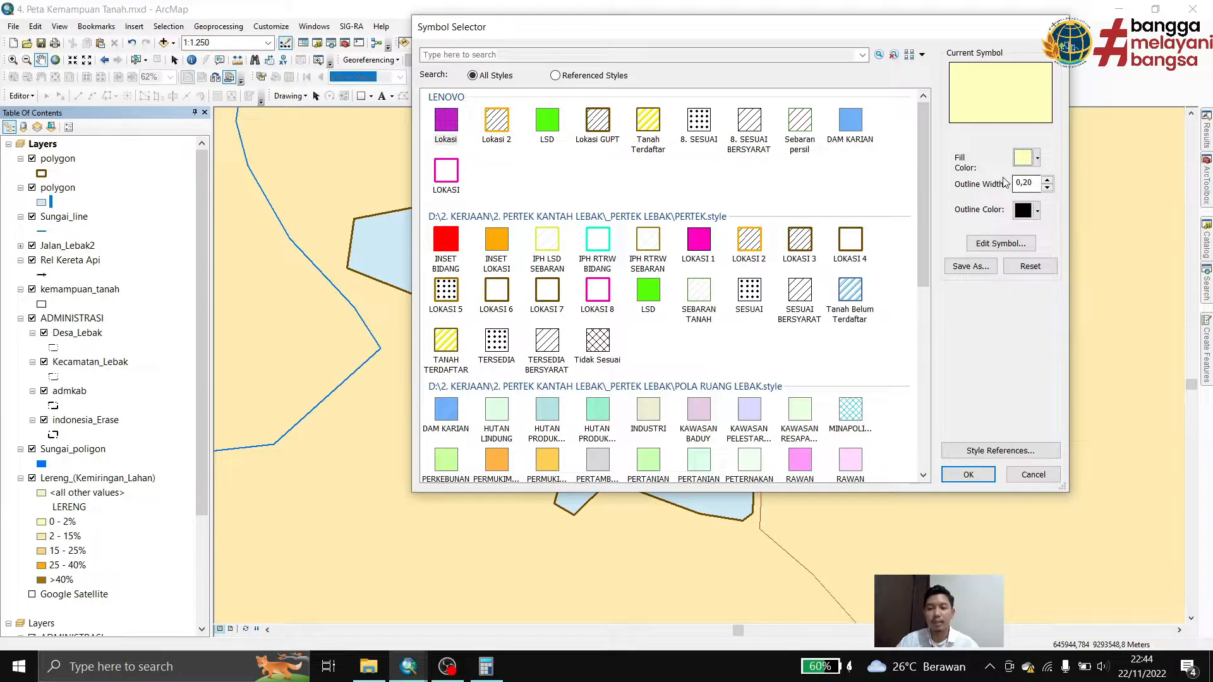
left_click(968, 475)
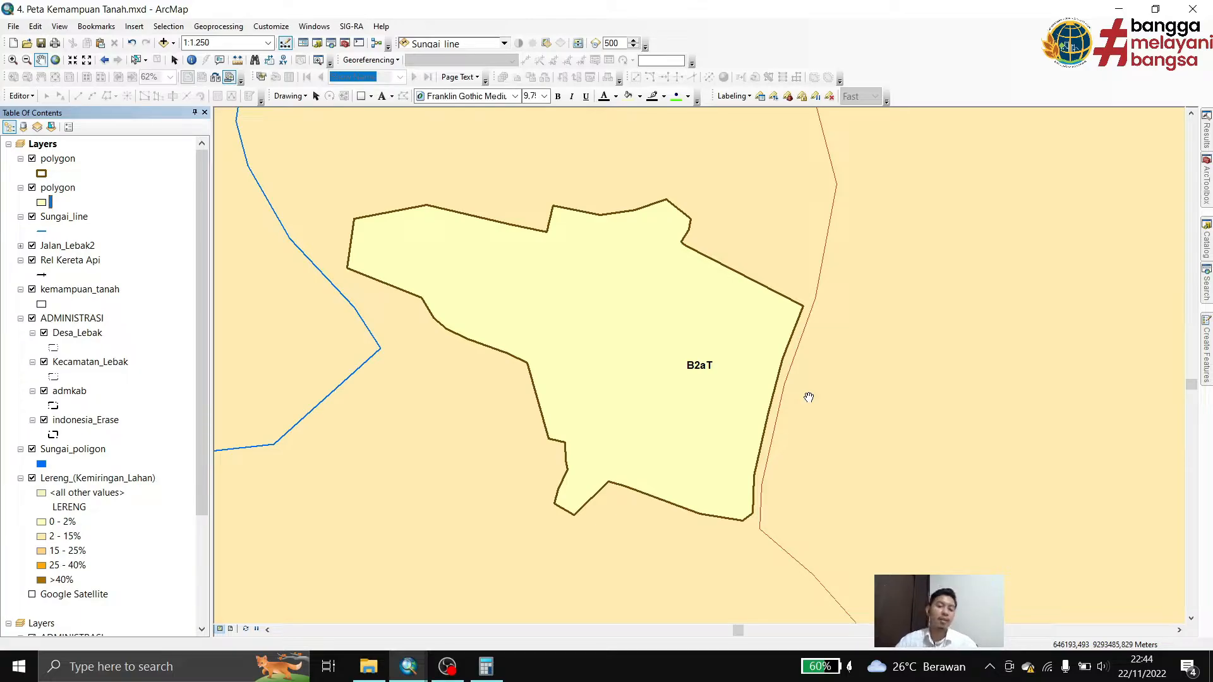
scroll(797, 399, "up", 3)
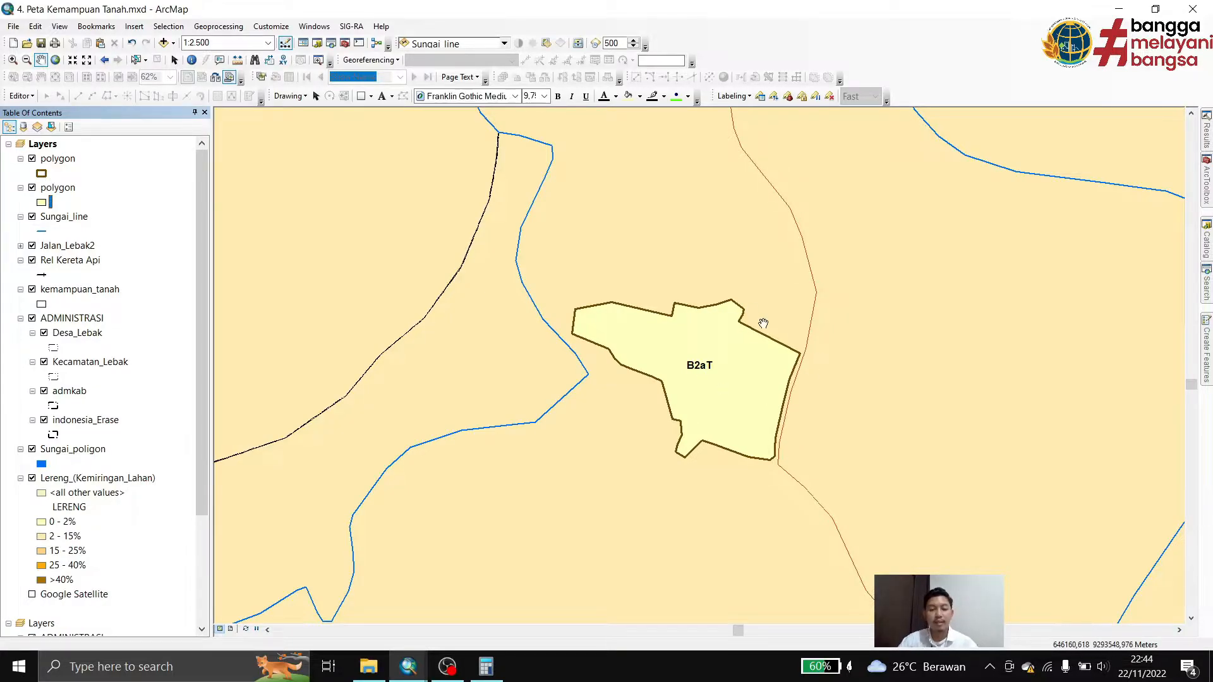
scroll(764, 323, "up", 3)
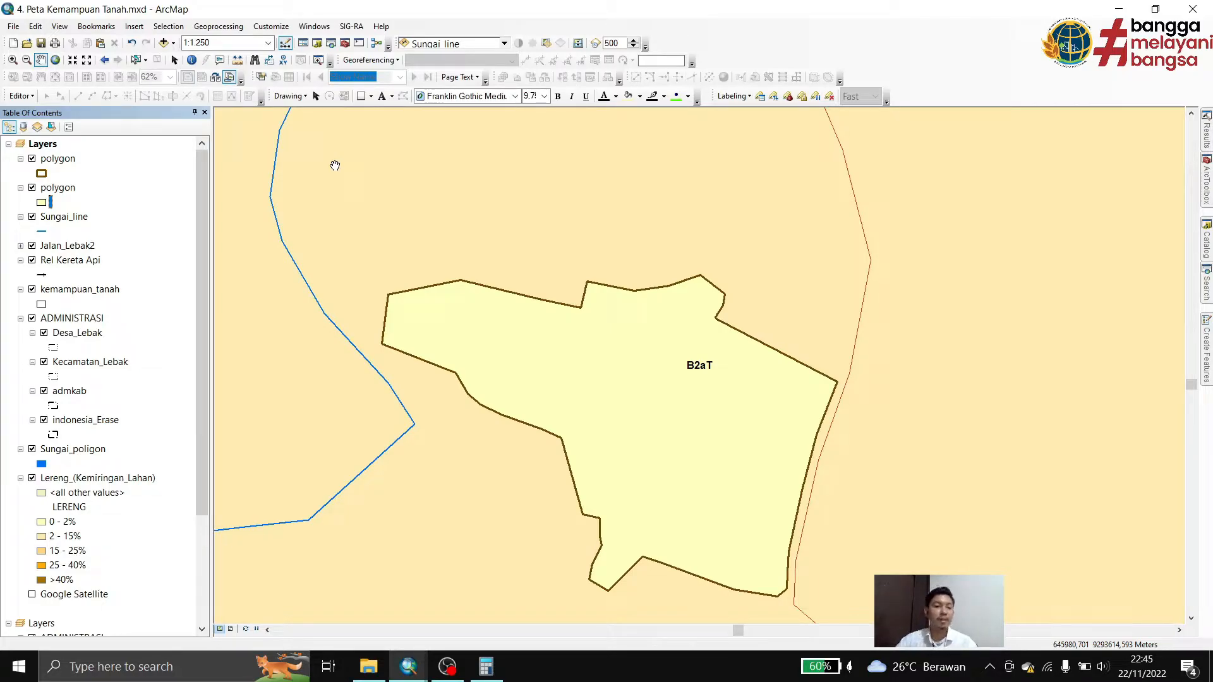
Start editing the duplicate polygon layer, with the outline layer hidden, and select the site polygon for the Cut Polygons tool
left_click(21, 95)
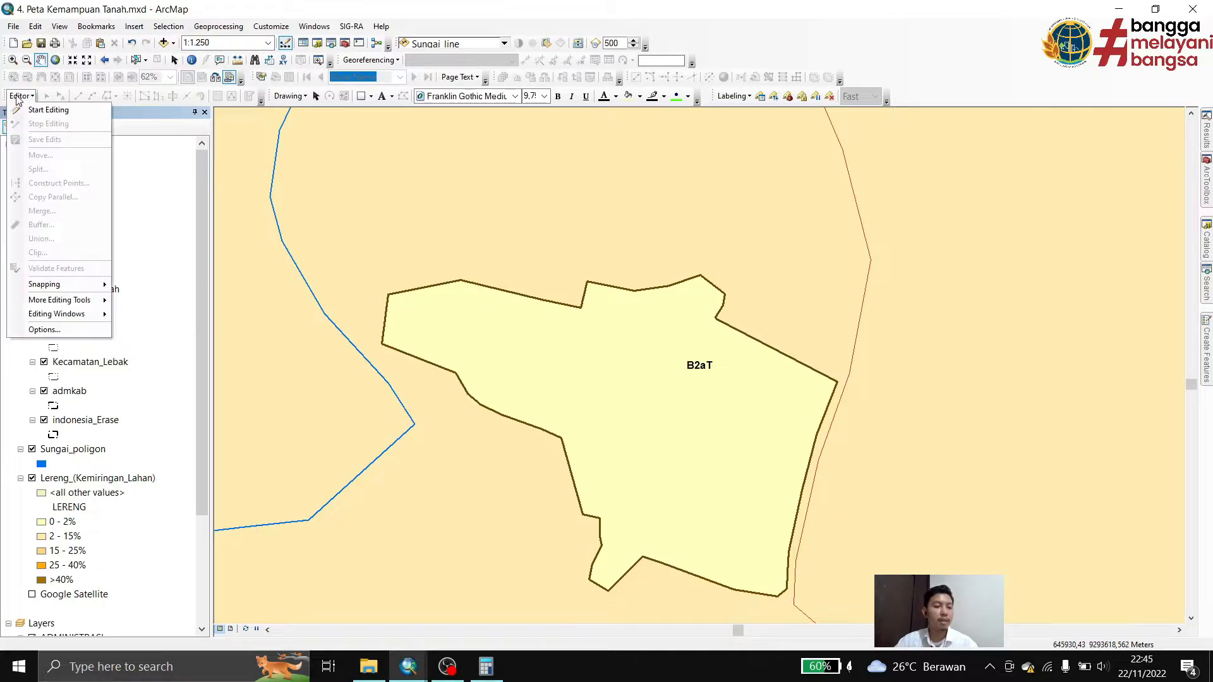
left_click(35, 110)
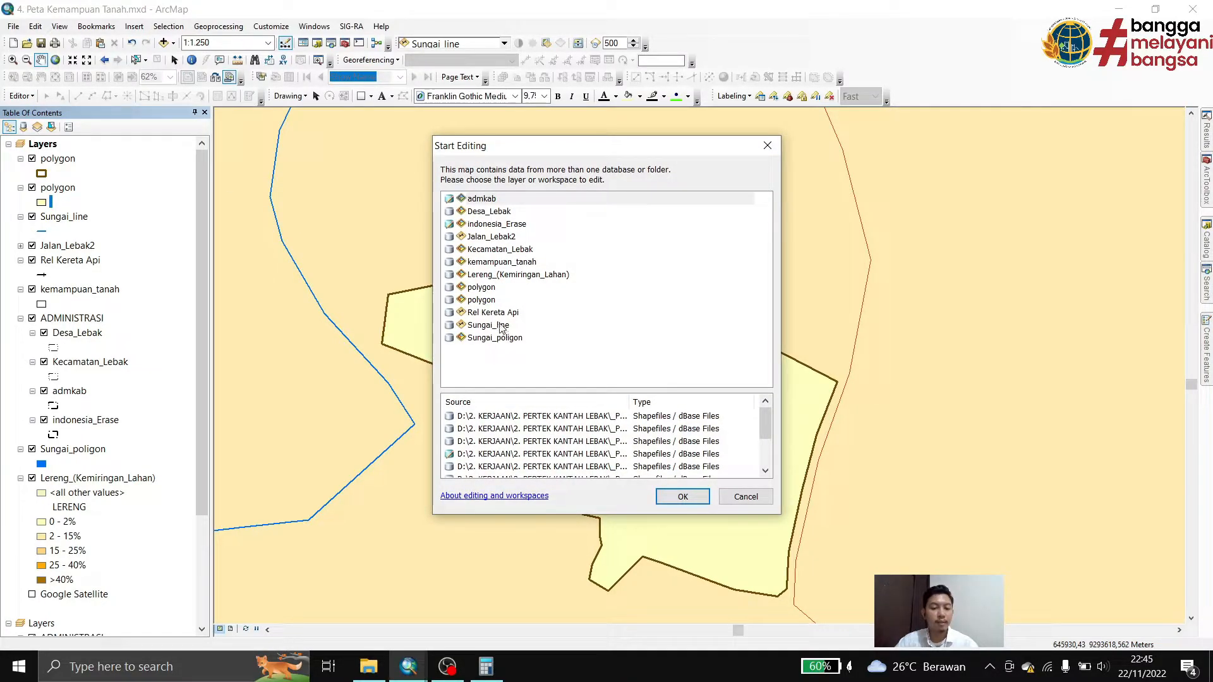
left_click(481, 299)
left_click(683, 496)
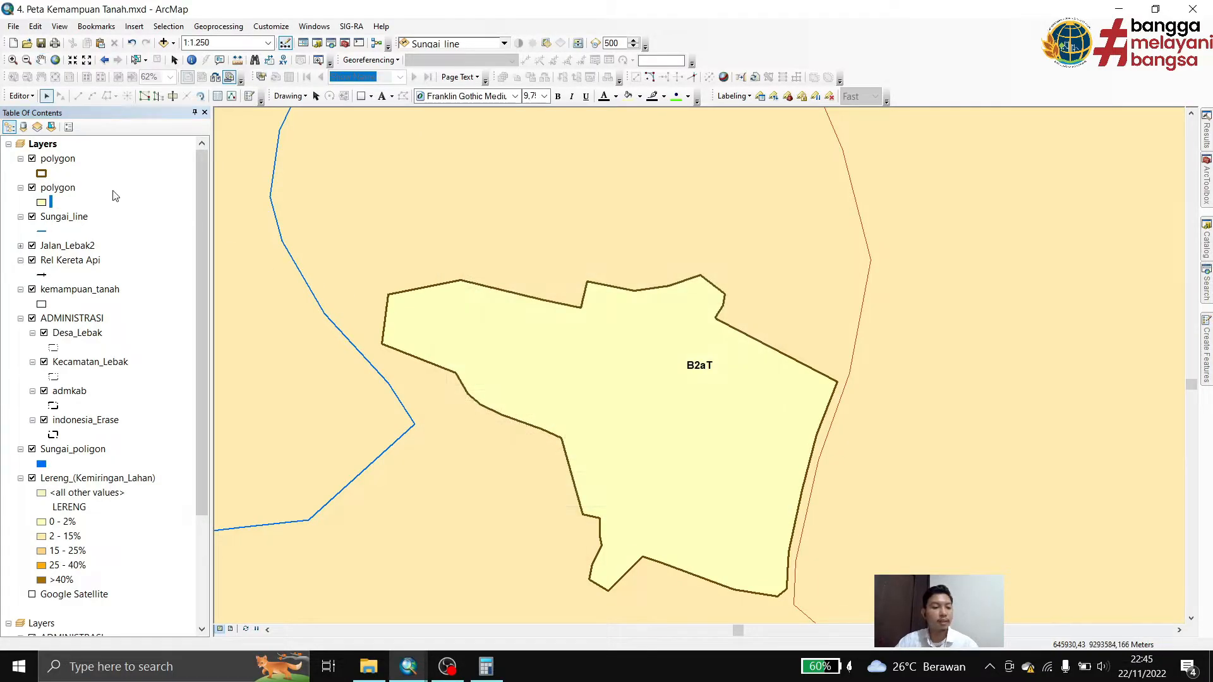
left_click(31, 160)
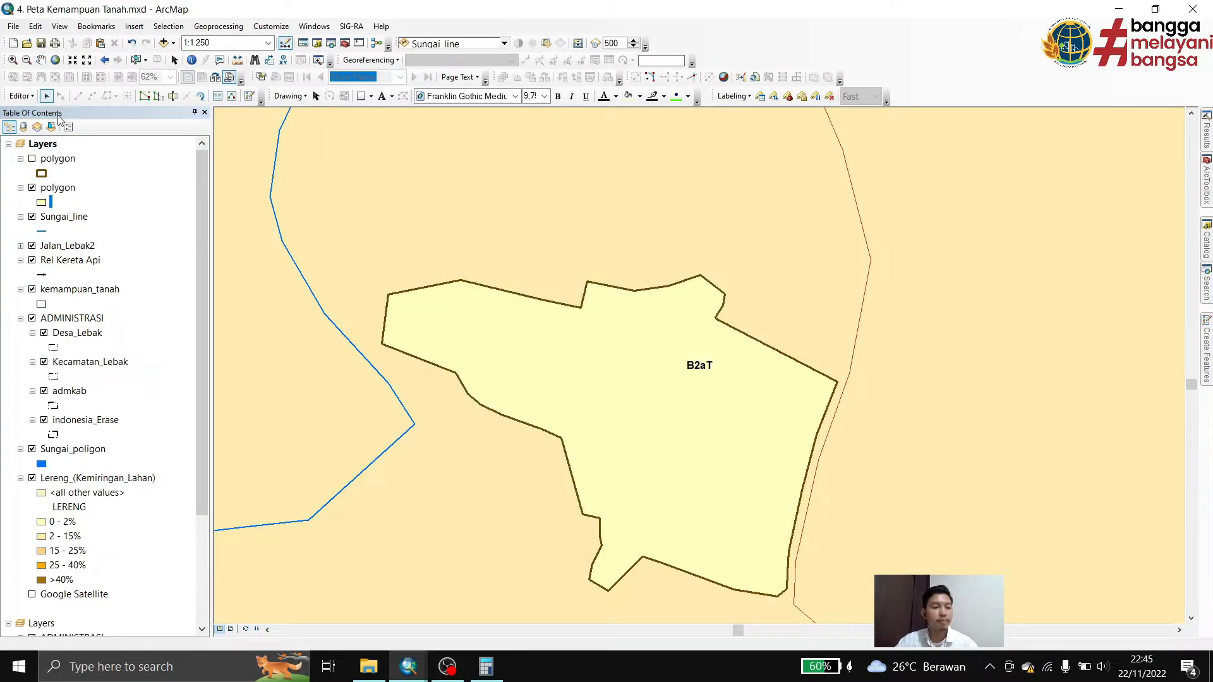
left_click(545, 364)
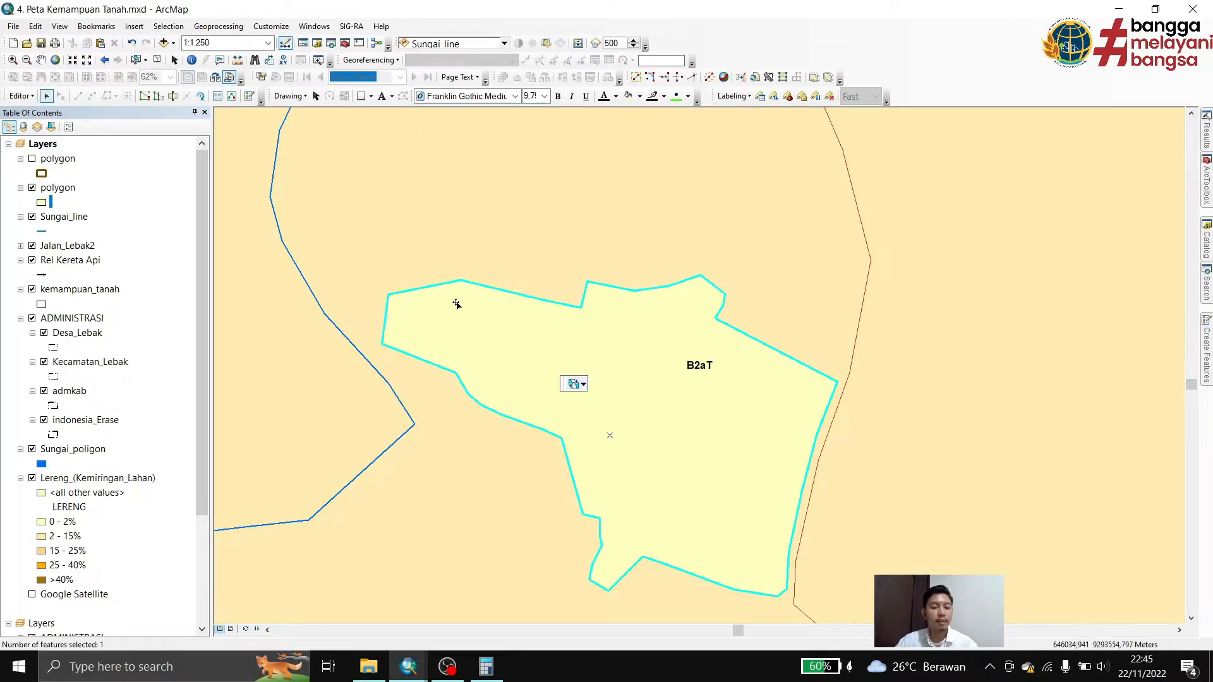
left_click(173, 98)
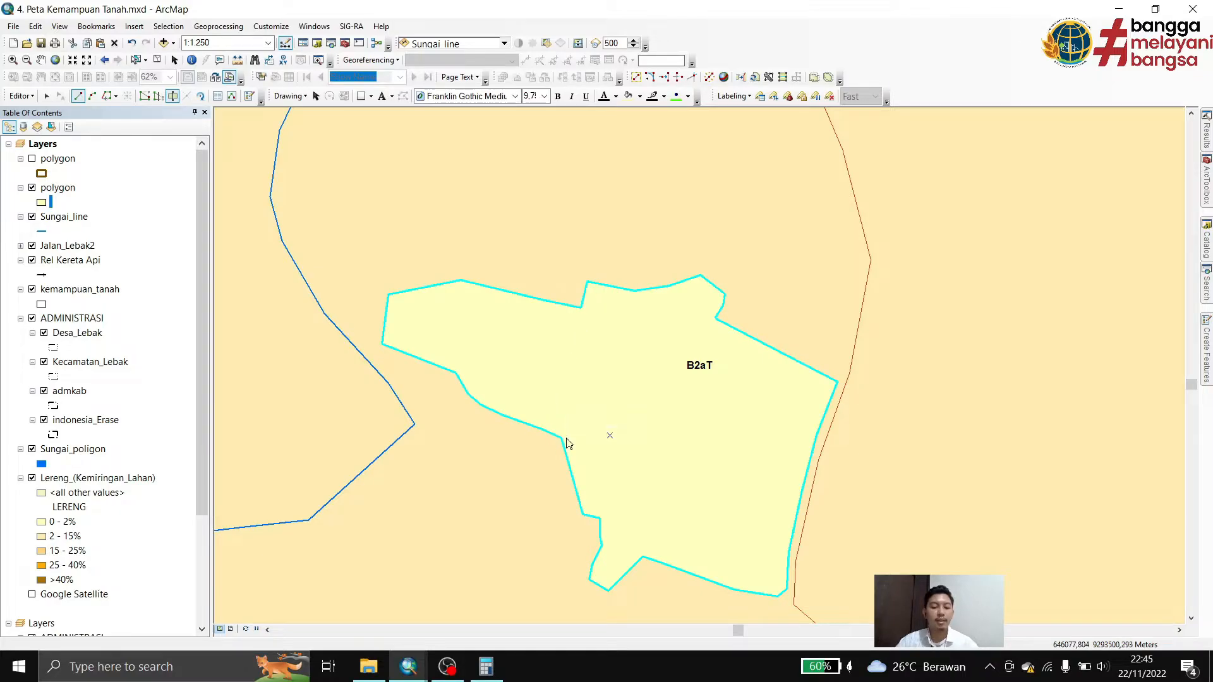
Try to add a field to the duplicate polygon layer's attribute table, ending the edit session for it
right_click(70, 194)
left_click(137, 230)
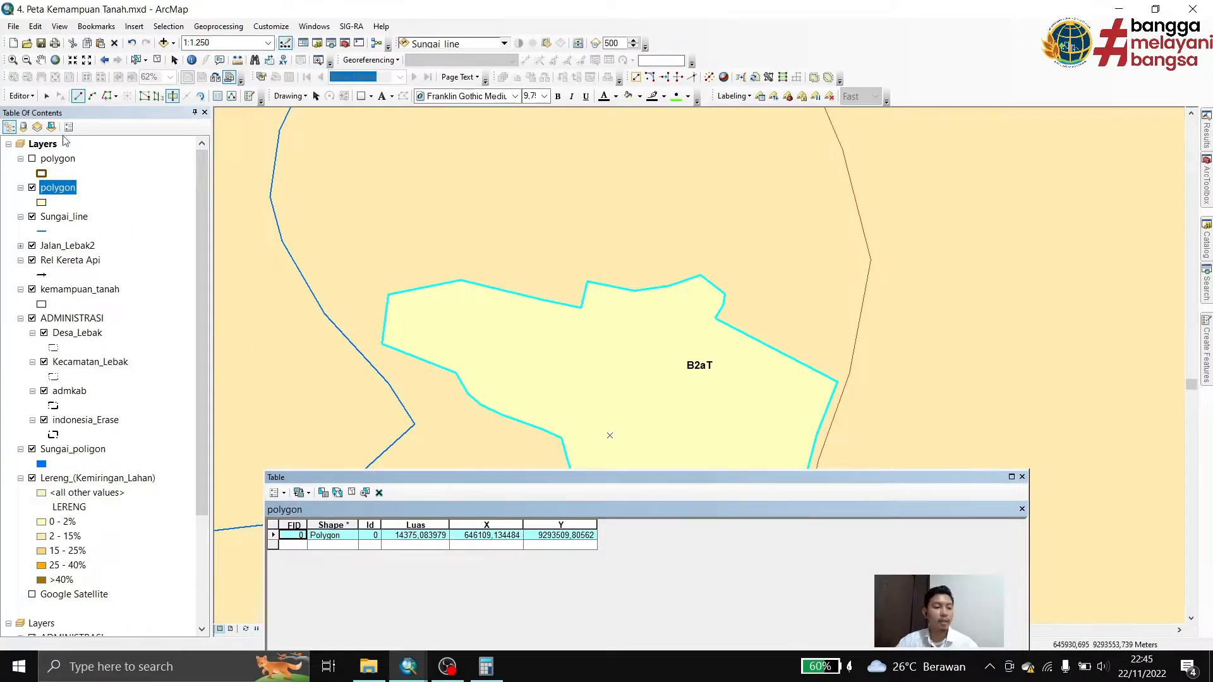
left_click(279, 492)
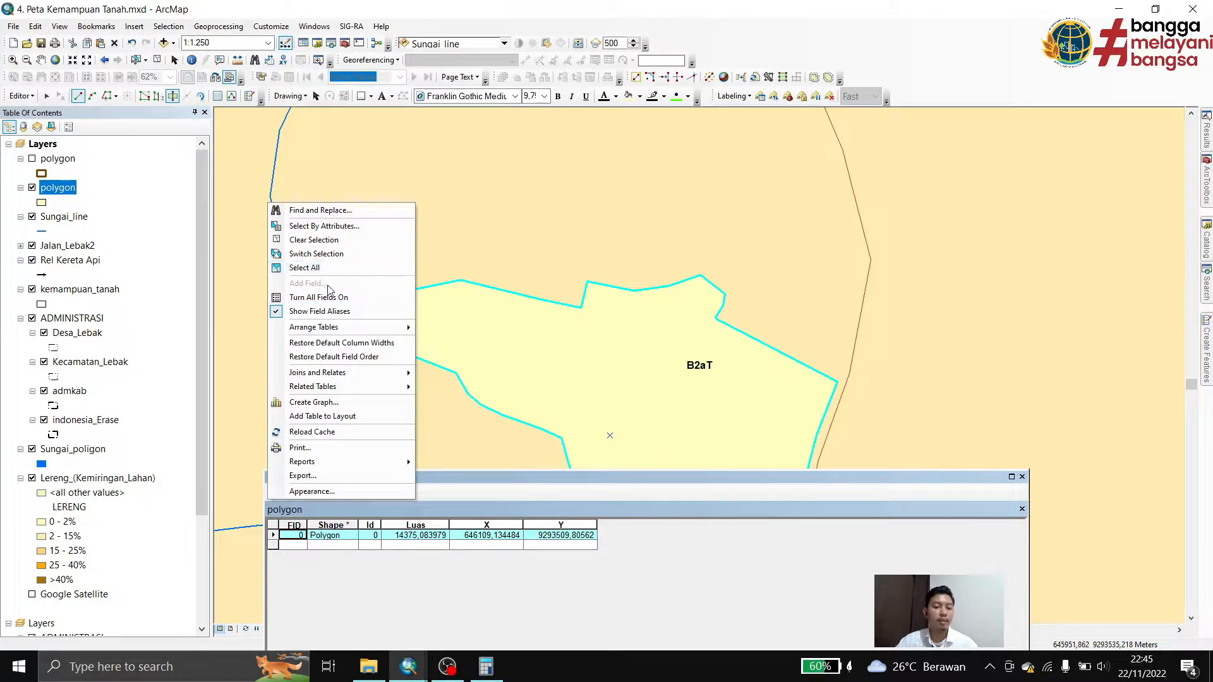
left_click(33, 97)
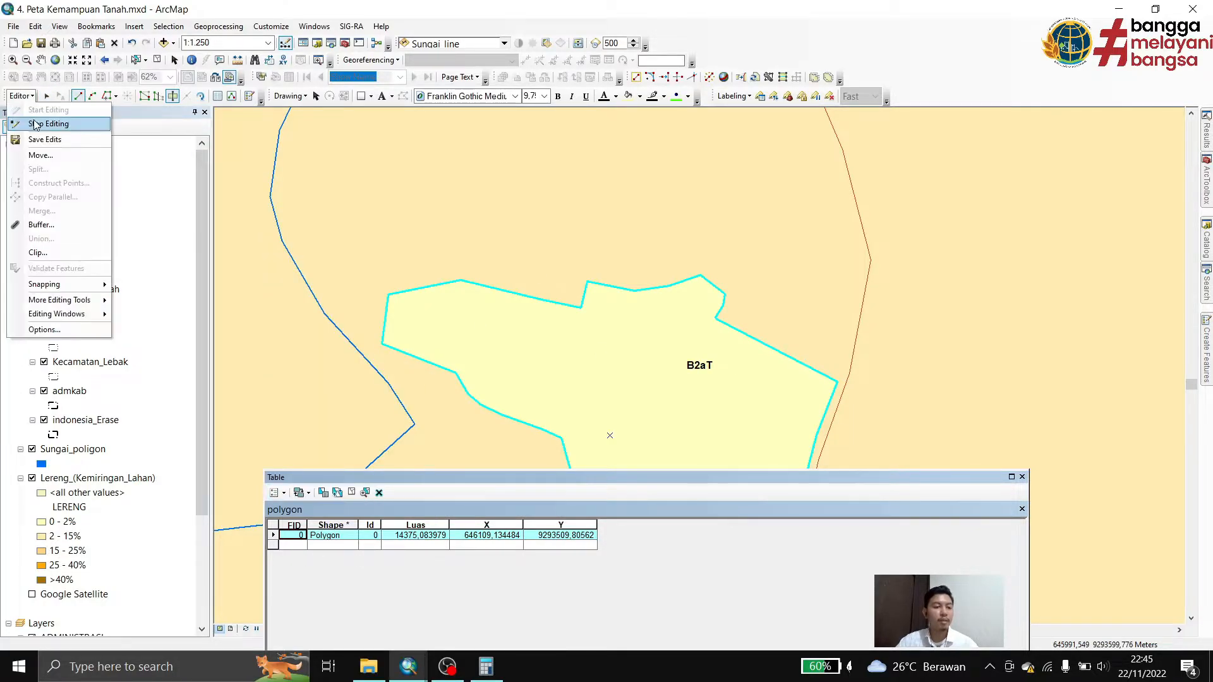
left_click(48, 125)
left_click(278, 493)
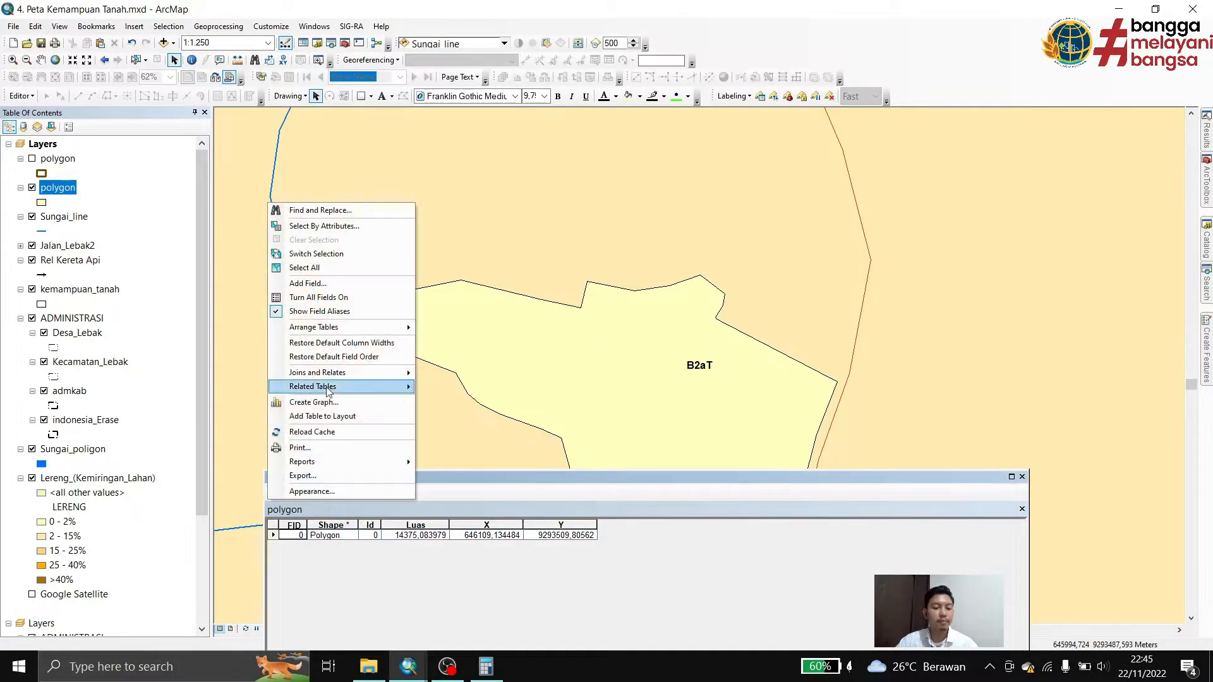
left_click(297, 291)
left_click(724, 393)
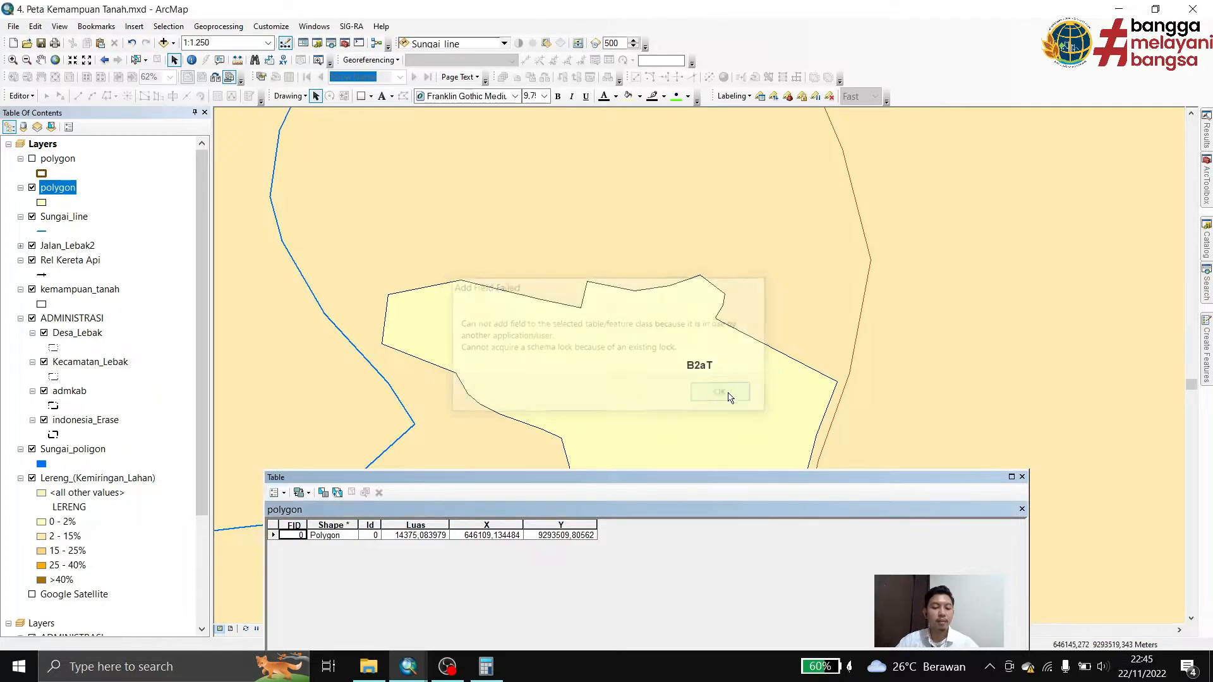
left_click(1022, 478)
left_click(28, 96)
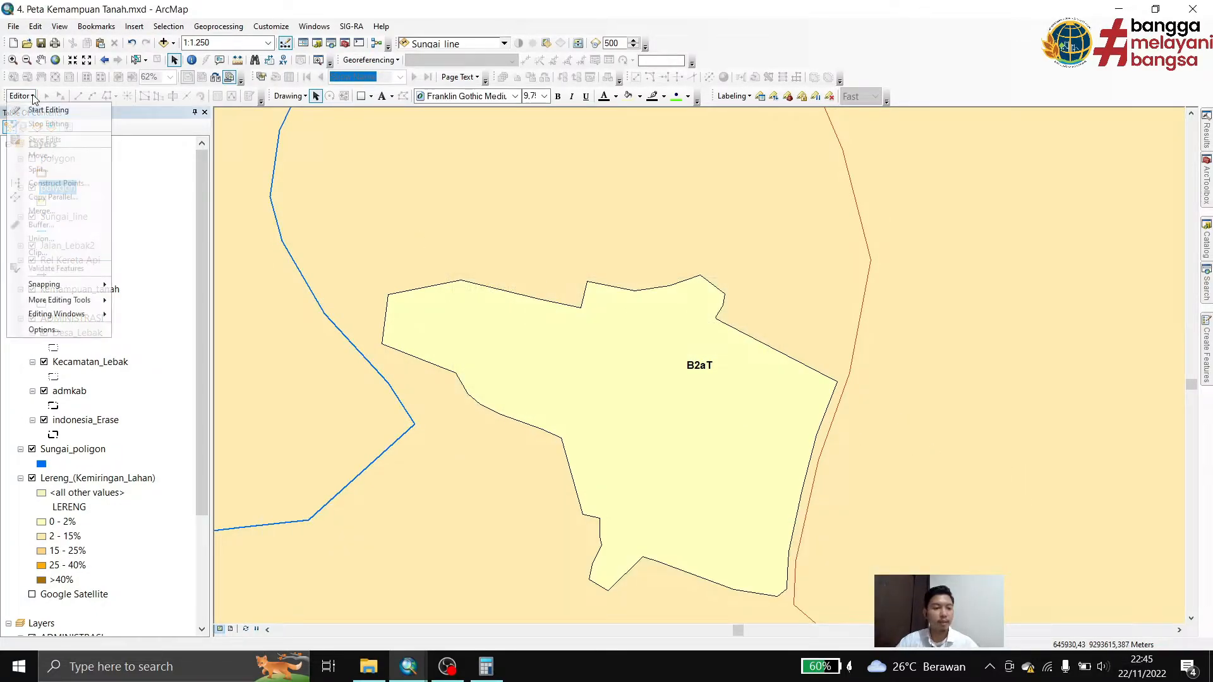
left_click(32, 98)
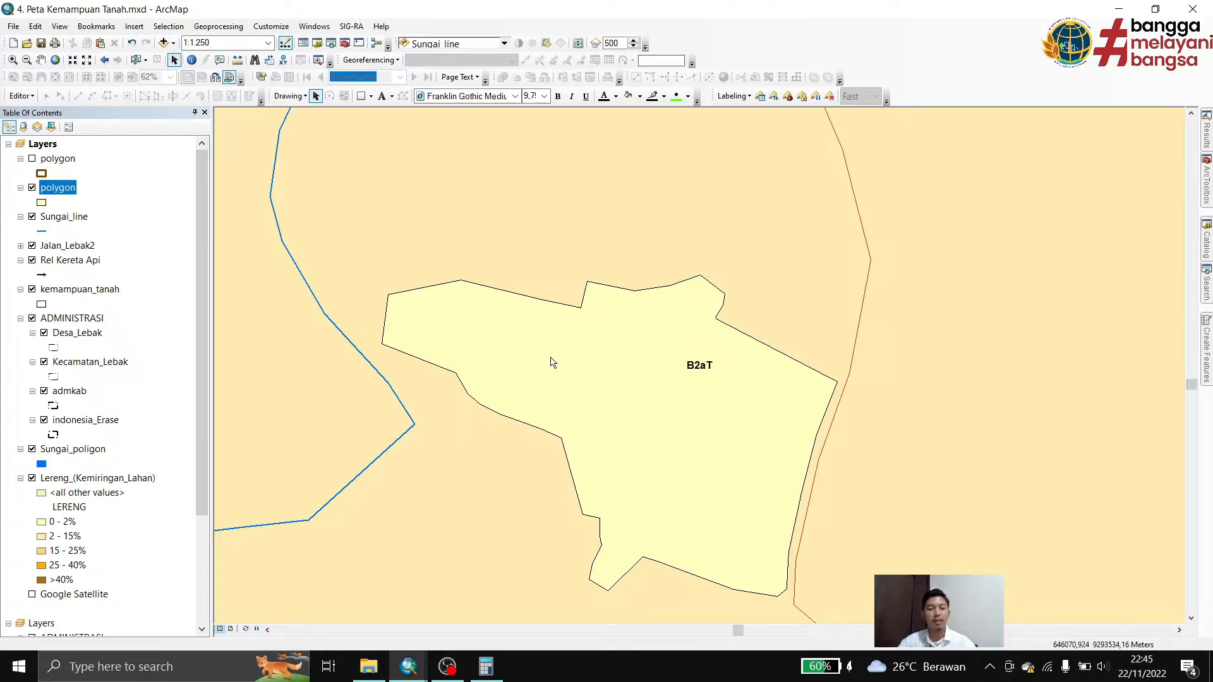
Remove the duplicate polygon layer from the main data frame and turn the outlined polygon layer back on
scroll(555, 362, "up", 2)
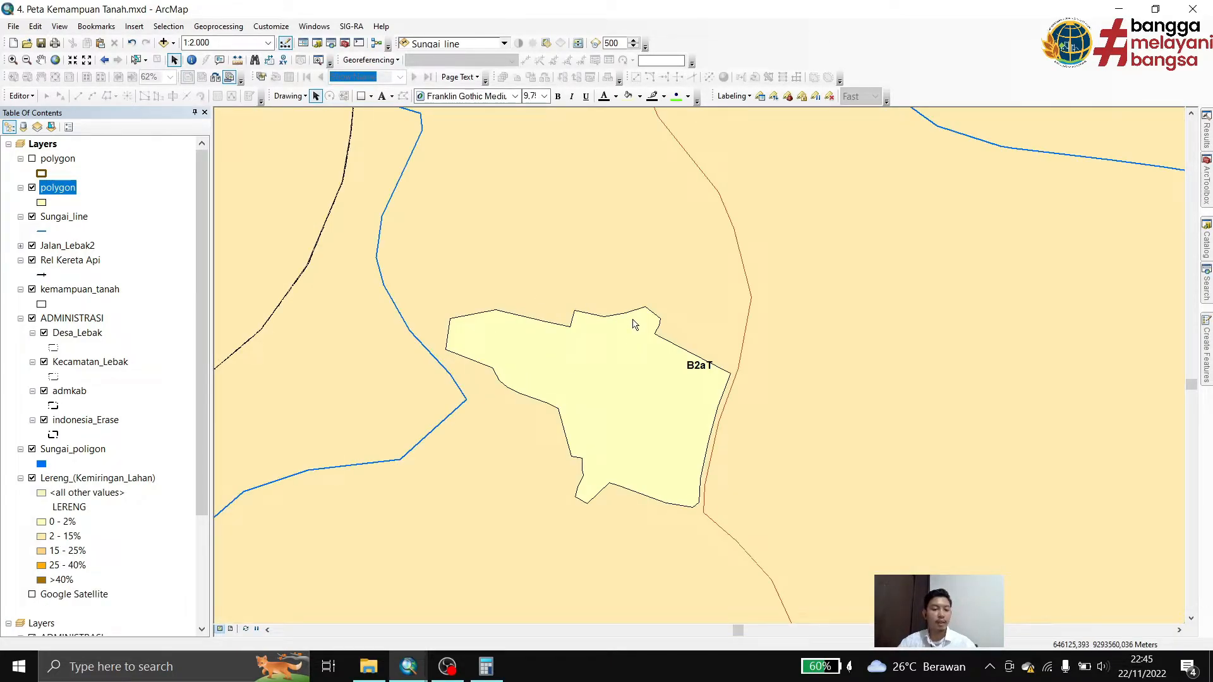
right_click(56, 193)
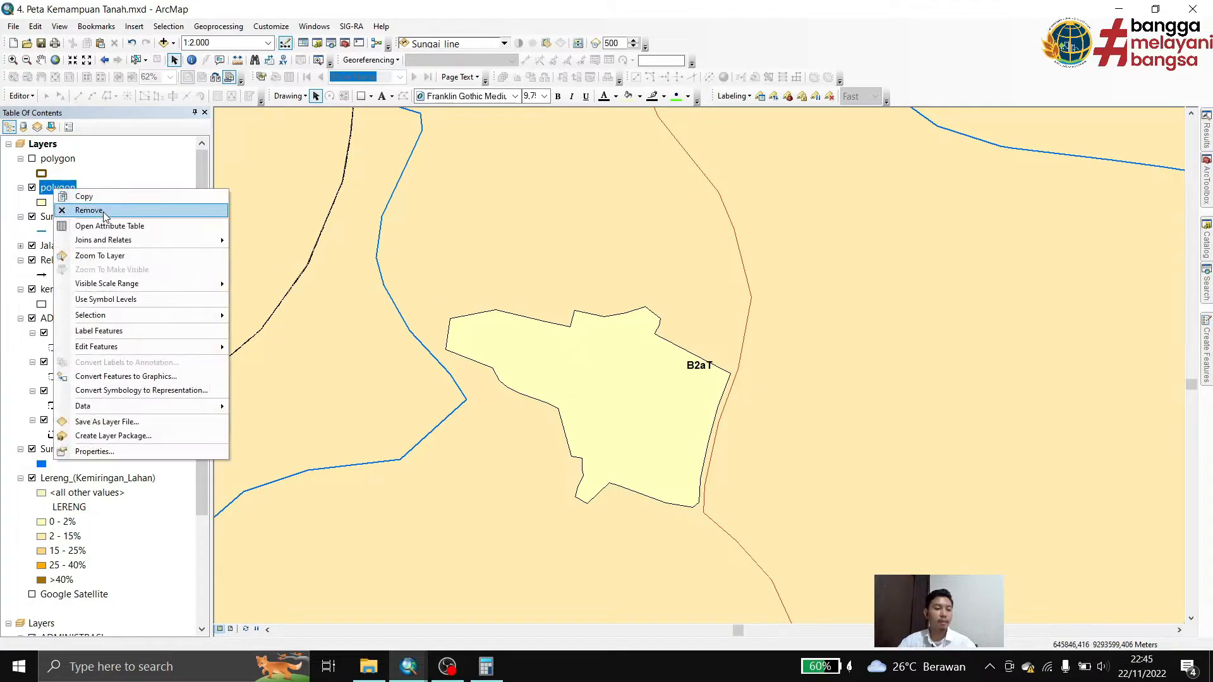
left_click(104, 211)
left_click(32, 158)
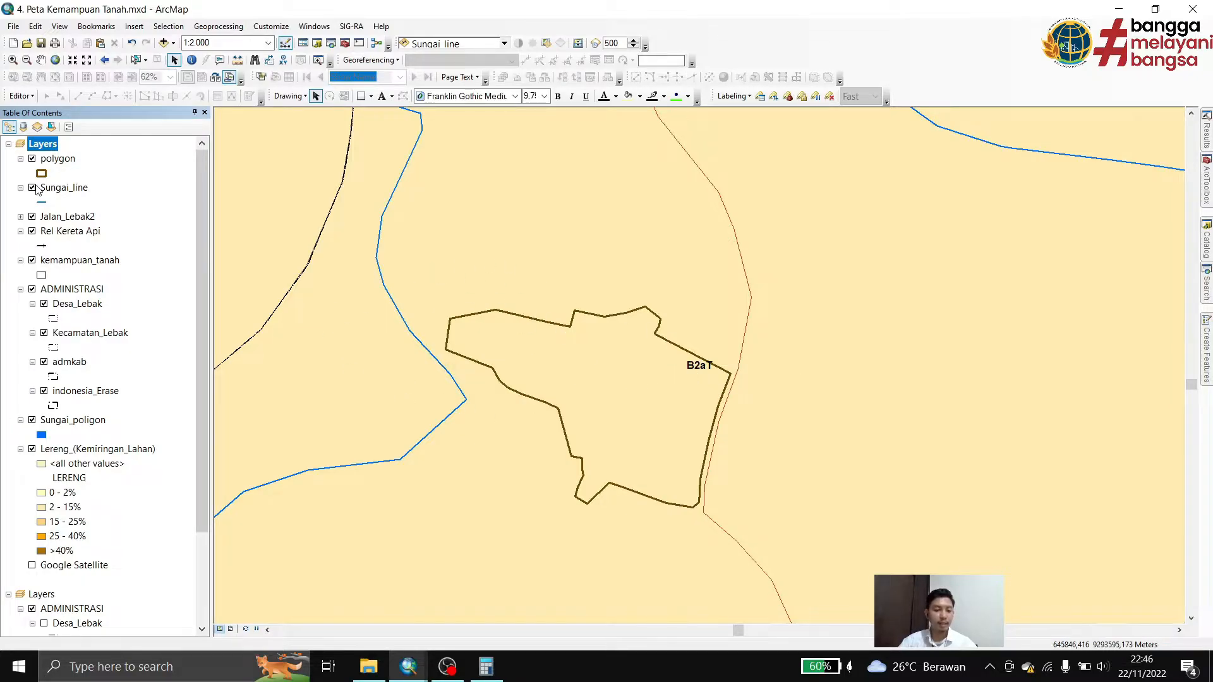
Zoom the main data frame to the polygon layer's extent and switch to the layout view
right_click(63, 161)
left_click(132, 230)
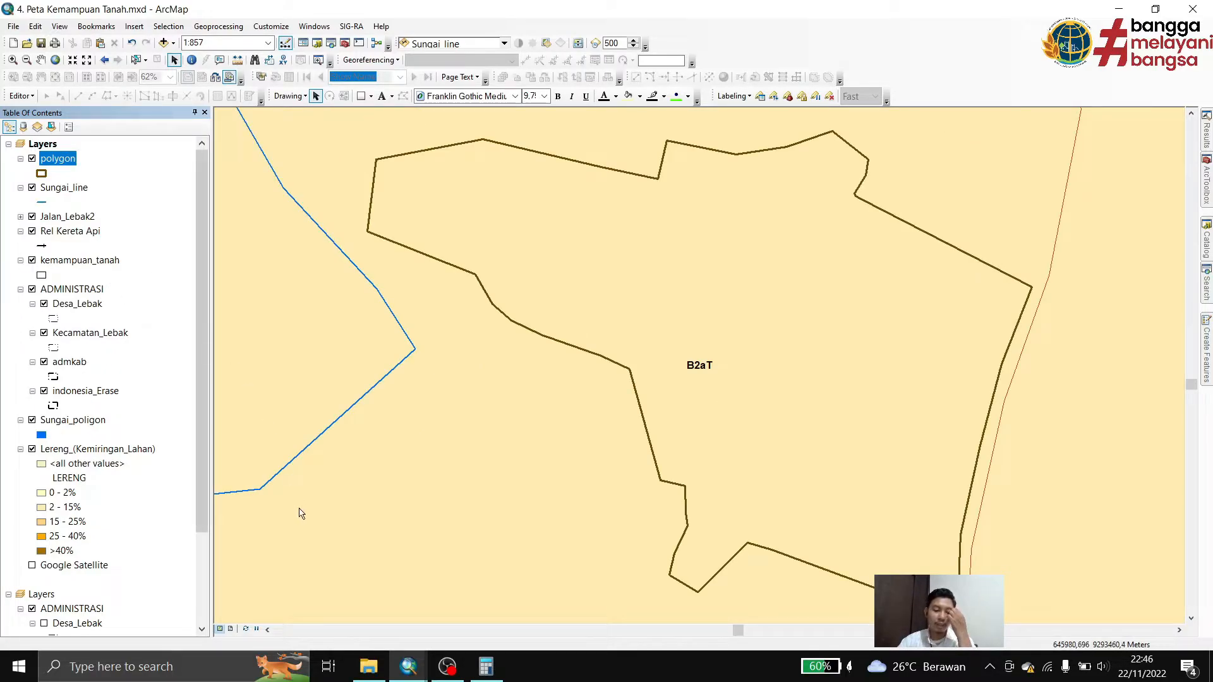
left_click(230, 630)
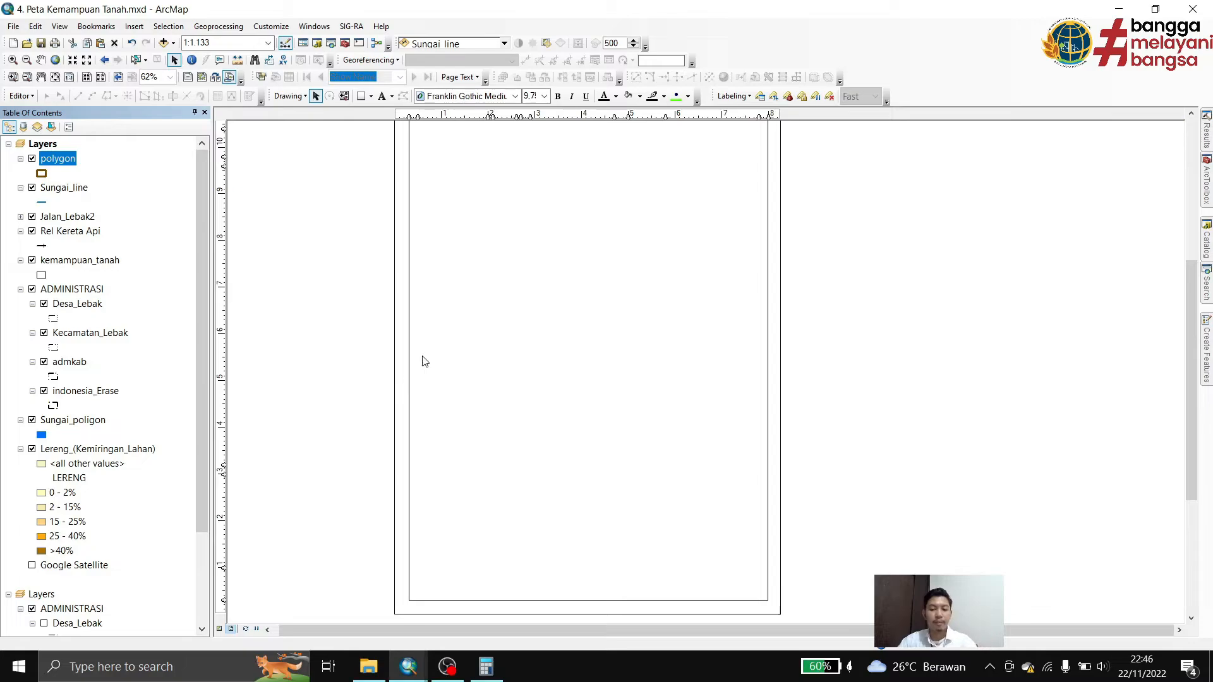
left_click(480, 291)
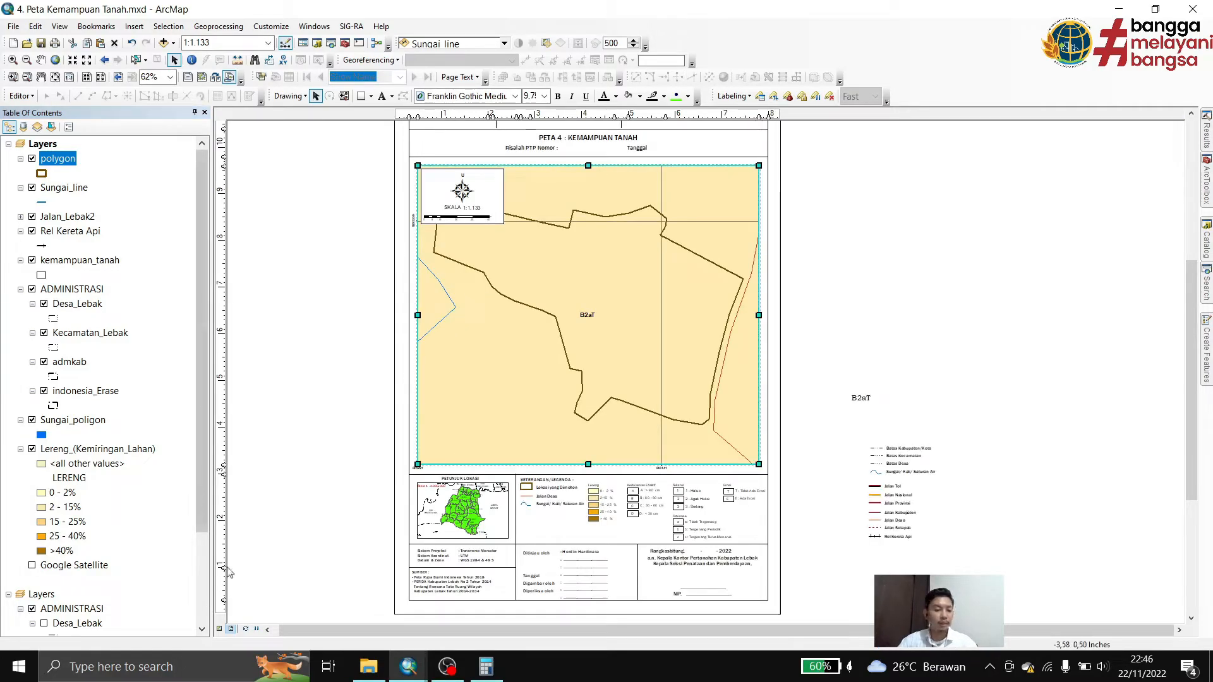
left_click(799, 331)
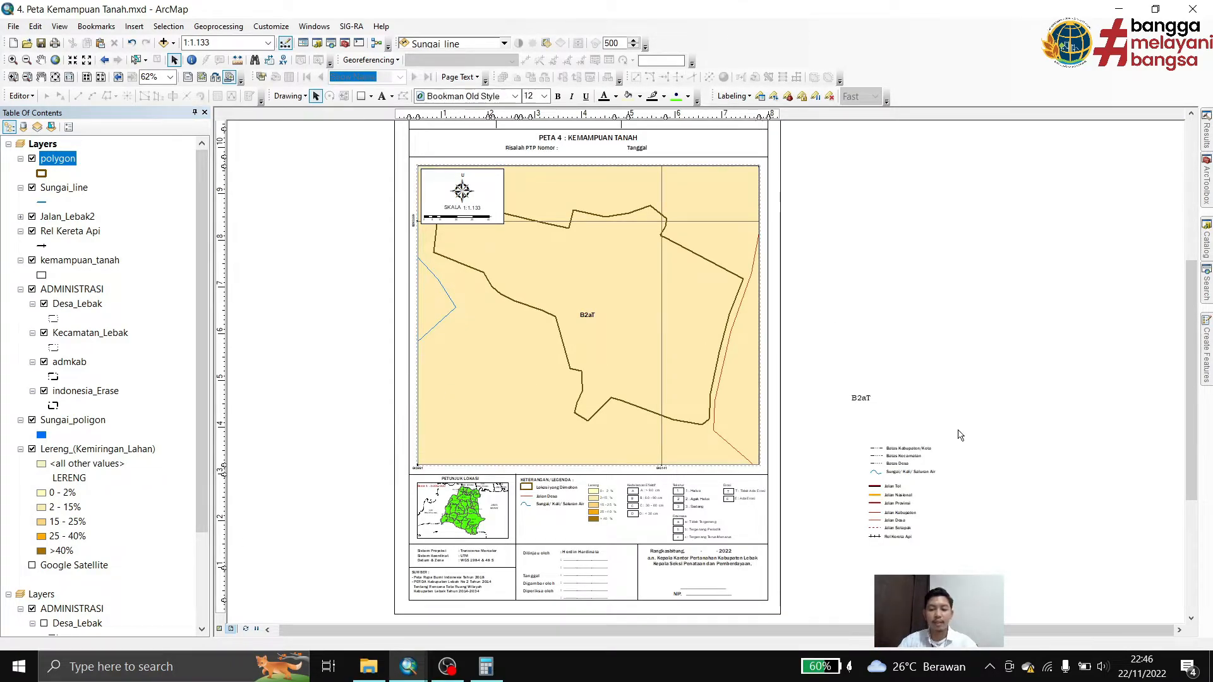
Move the spare B2aT text from beside the page onto the site polygon in the layout and change its text to A1aT
left_click(862, 399)
left_click_drag(861, 400, 604, 298)
double_click(605, 294)
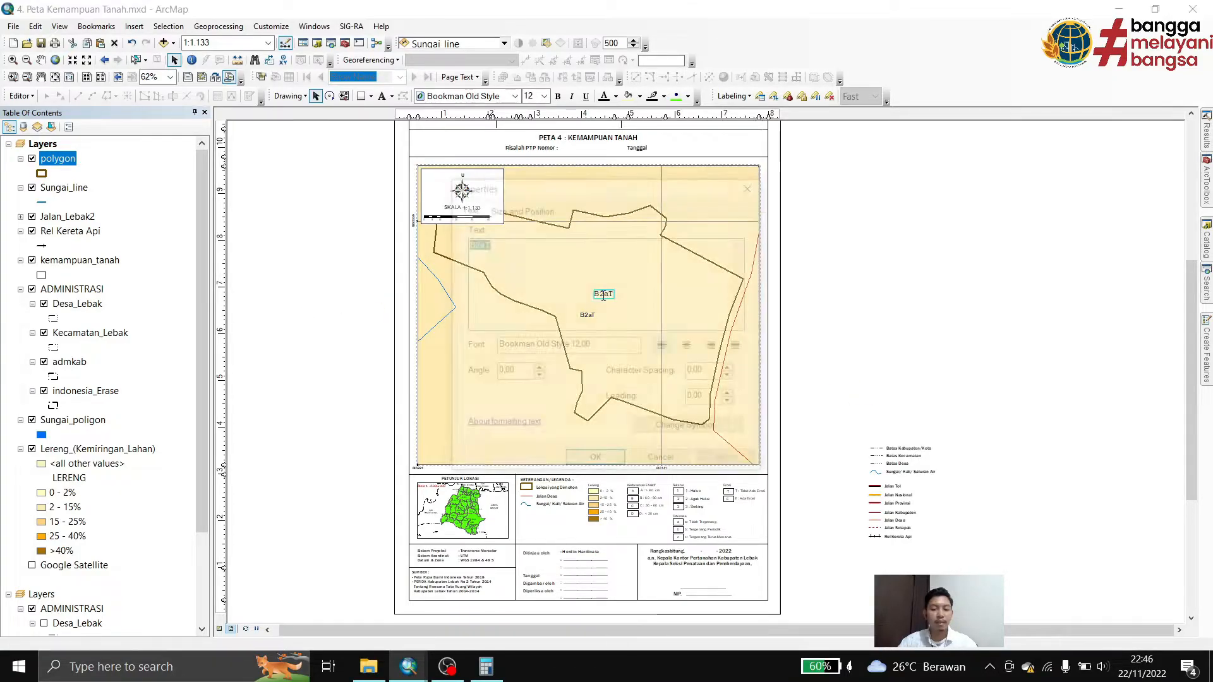
left_click_drag(517, 185, 831, 157)
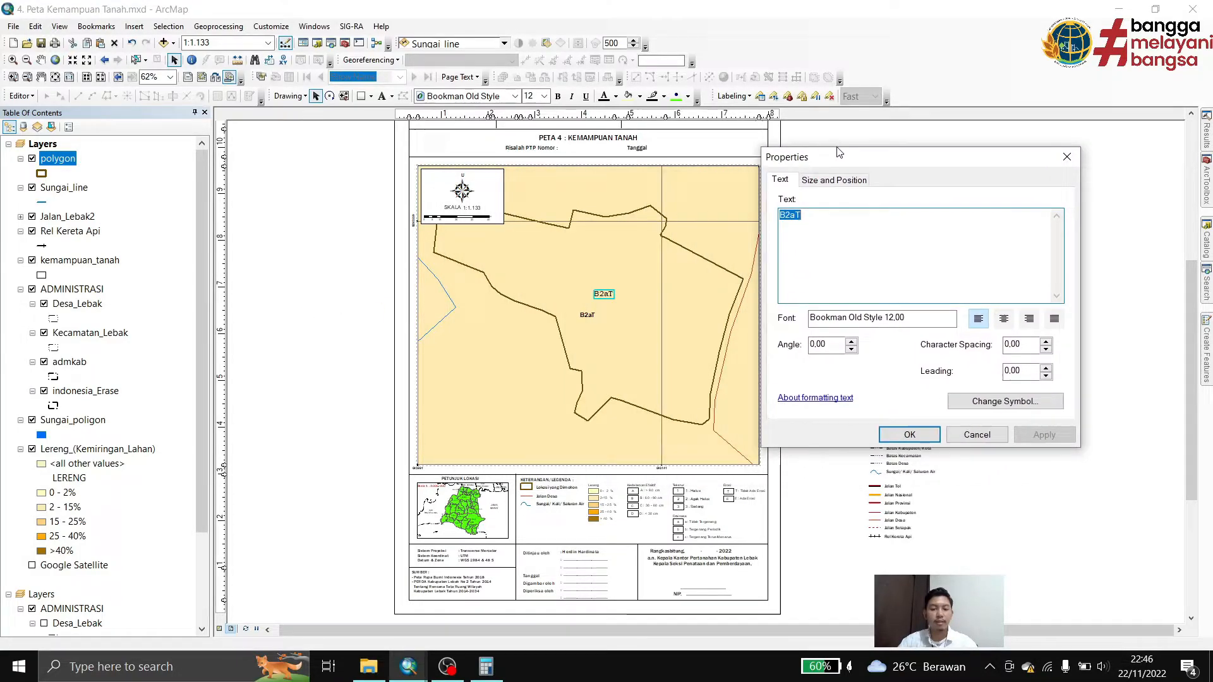
left_click(779, 215)
key("Delete")
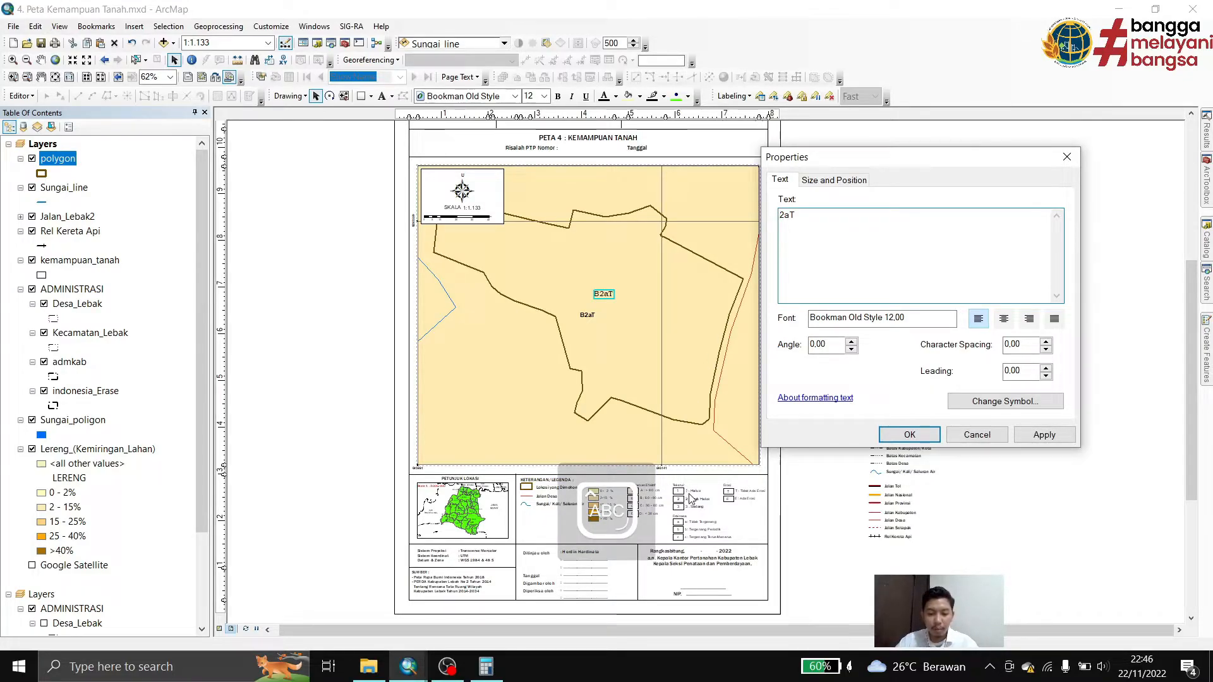
type("A")
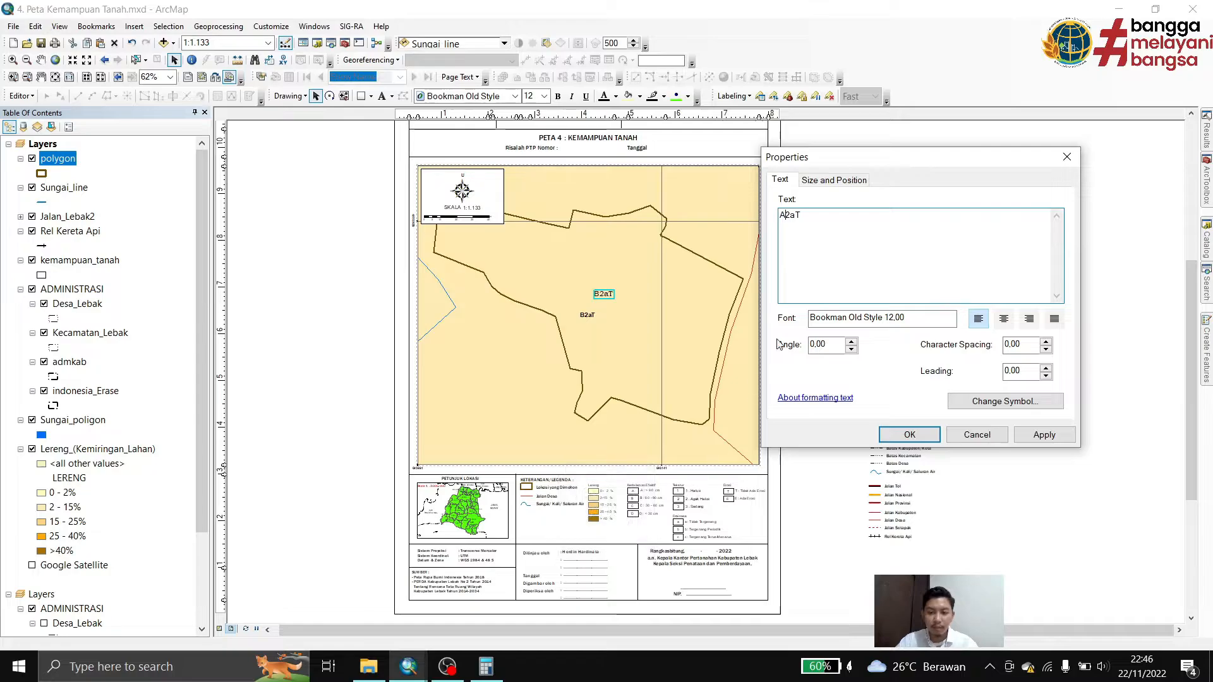
key("shift+Right")
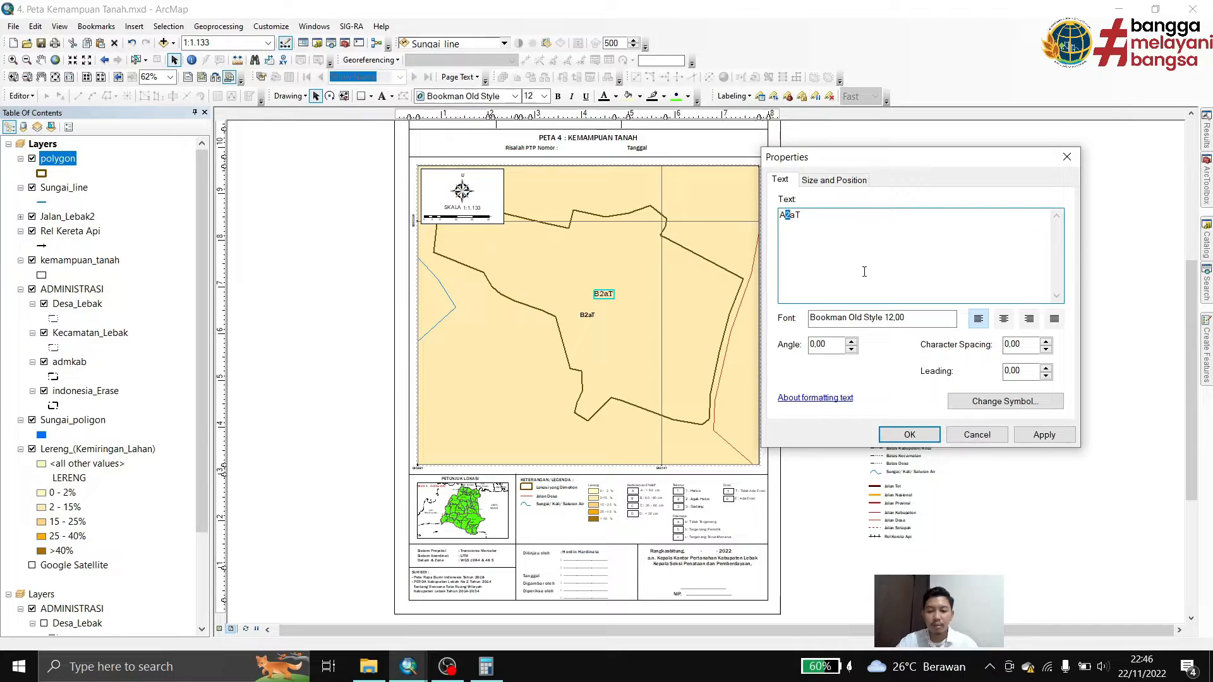
type("1")
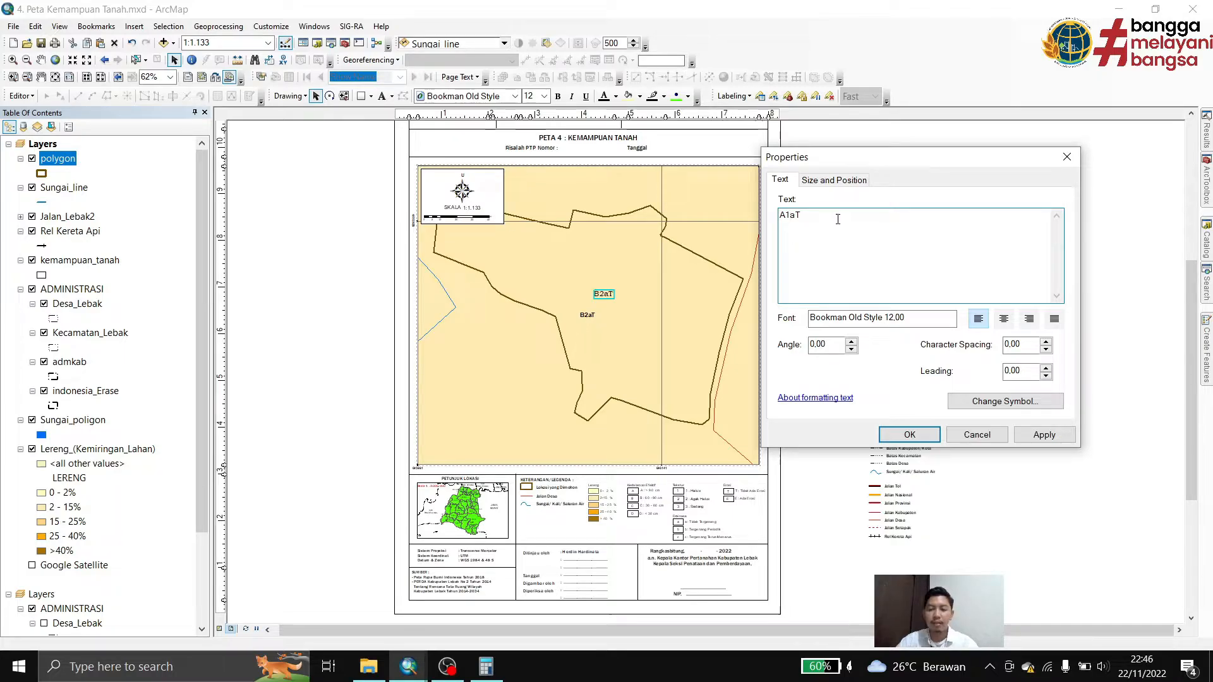
left_click(1044, 435)
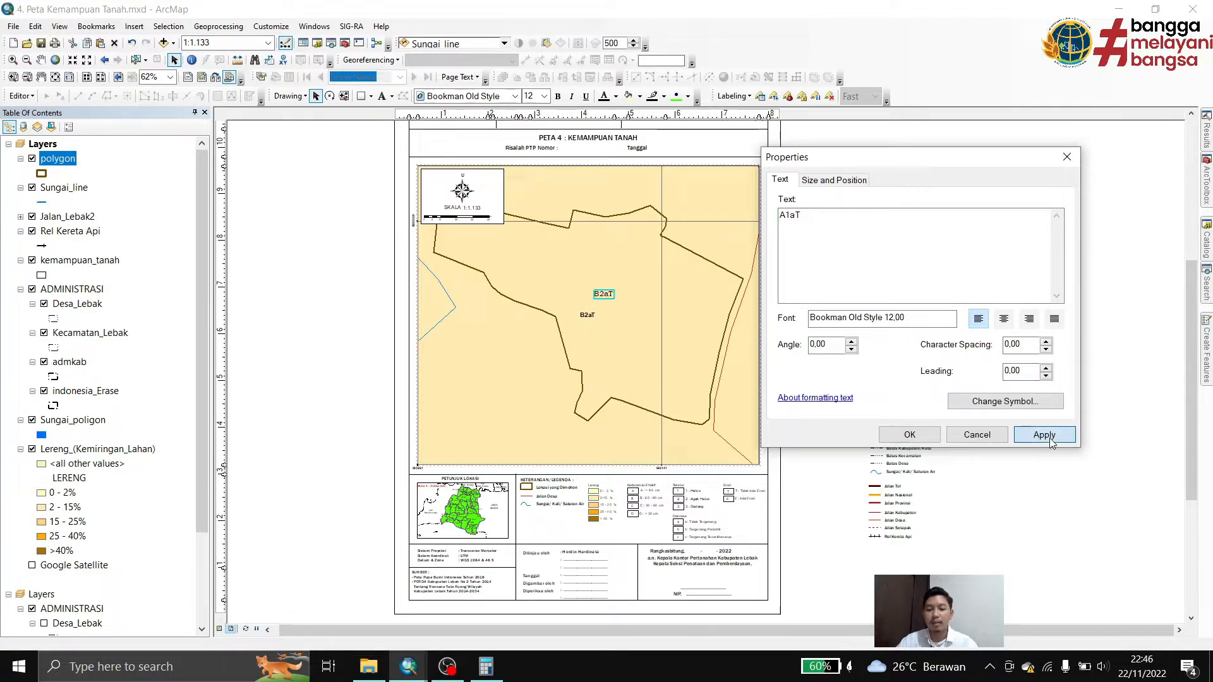
Confirm the A1aT text on the site polygon and turn off the kemampuan_tanah layer's feature labels
left_click(909, 440)
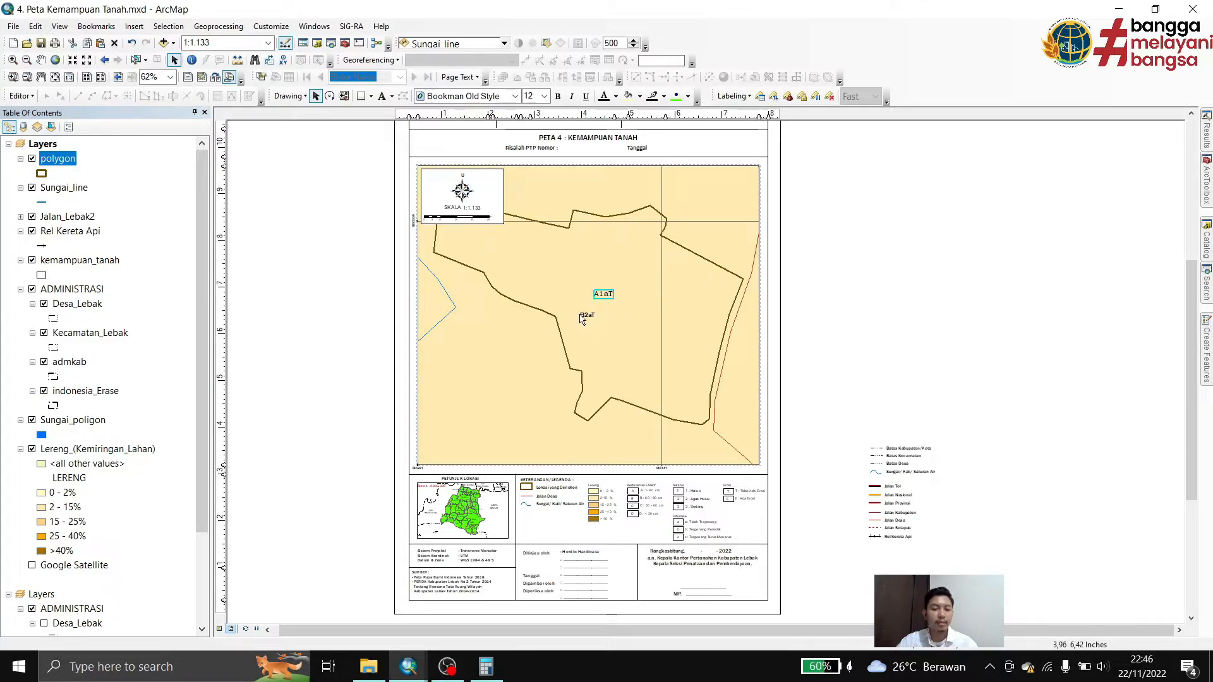
left_click(875, 316)
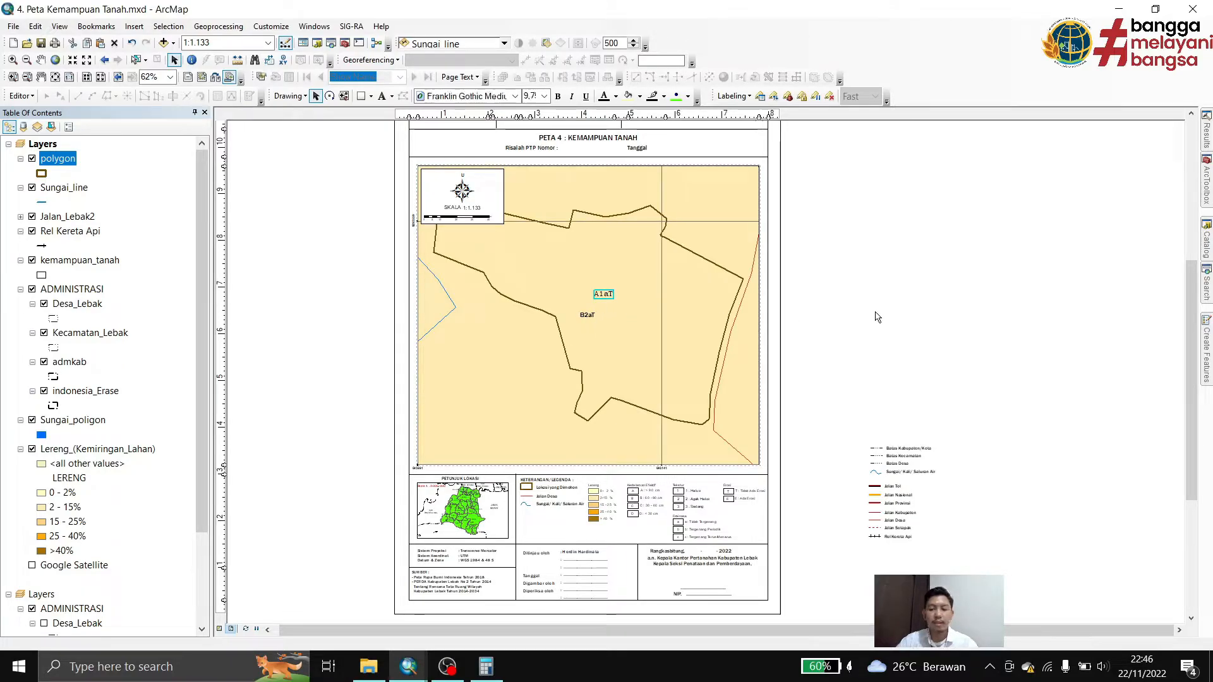
right_click(86, 262)
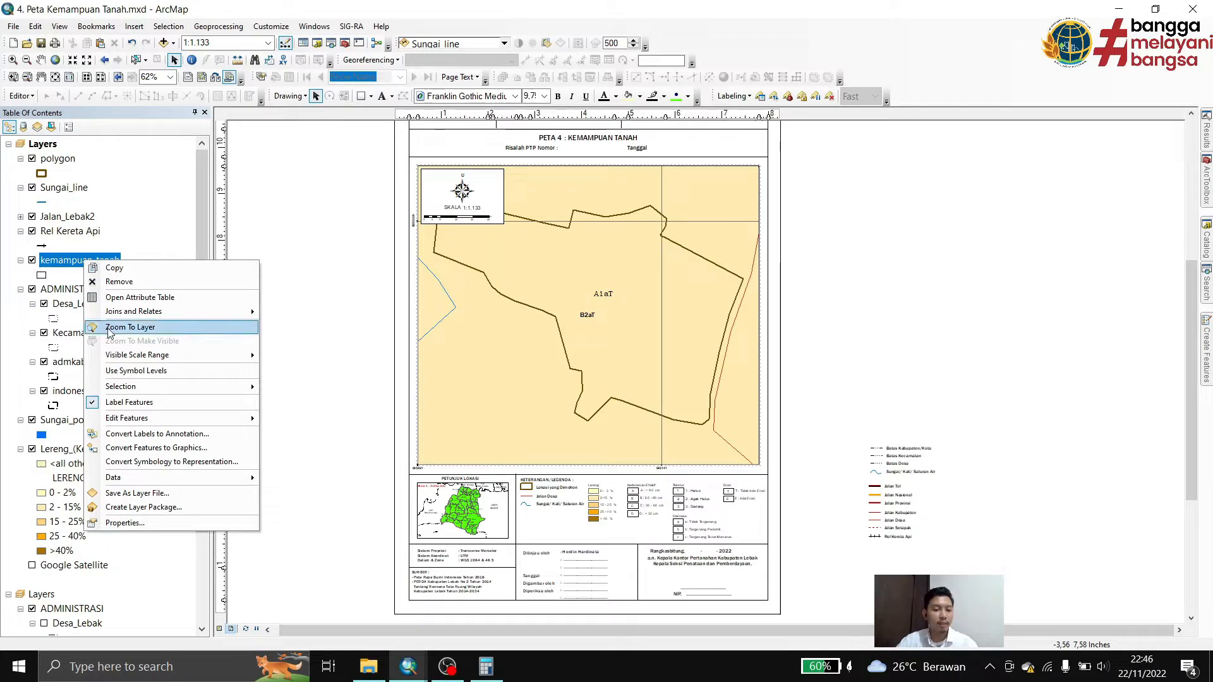
left_click(32, 260)
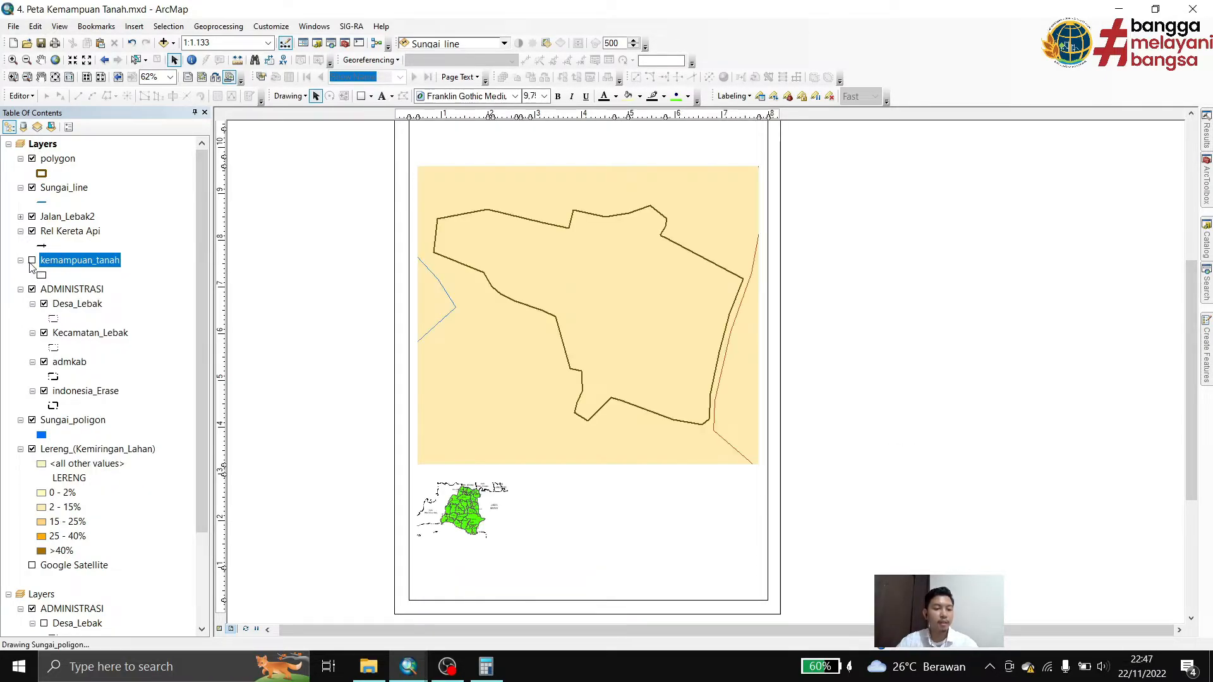
right_click(56, 260)
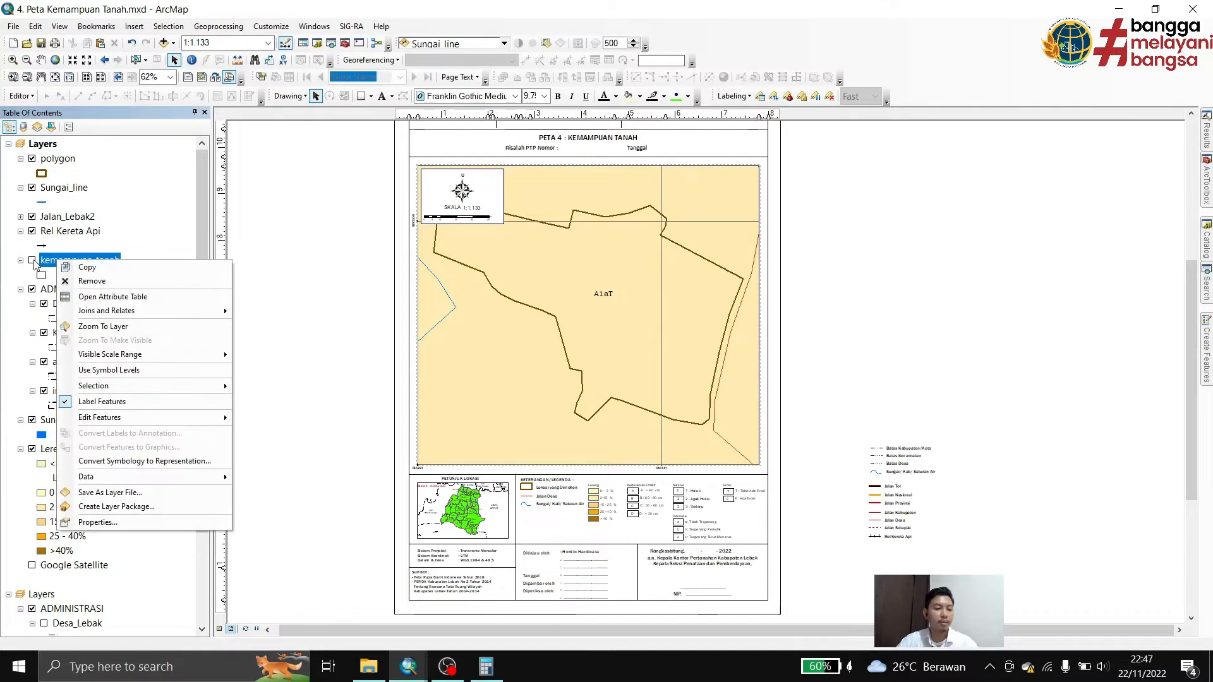
left_click(33, 261)
right_click(67, 260)
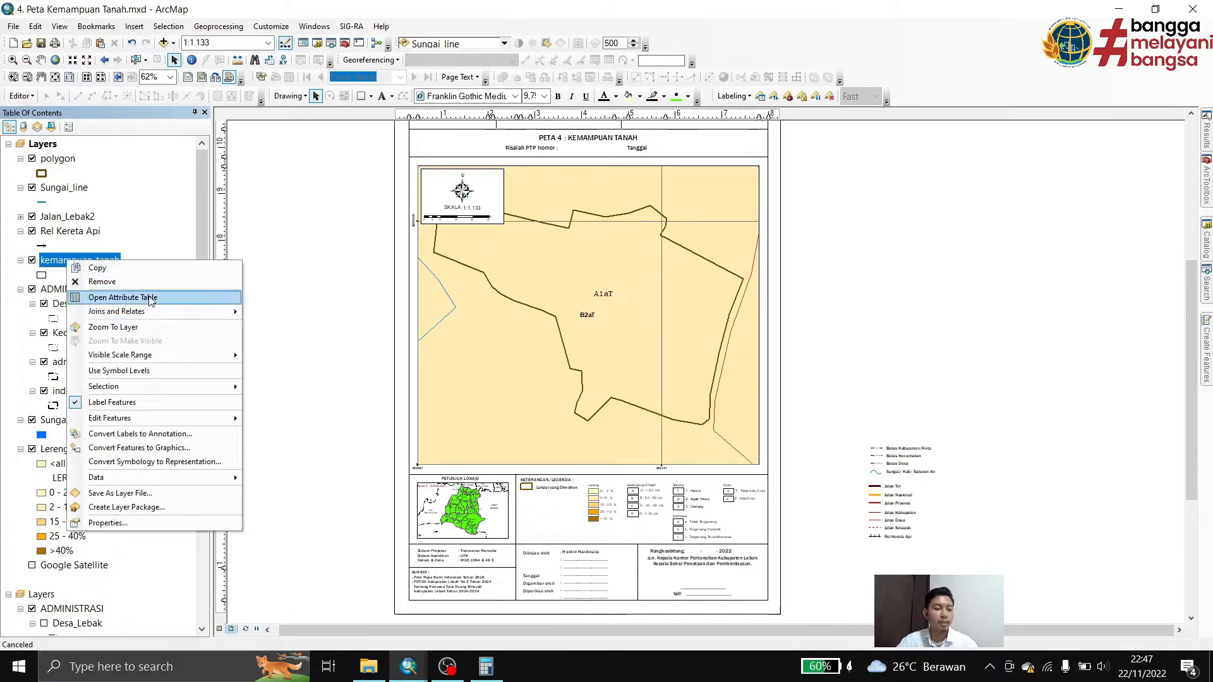
left_click(131, 402)
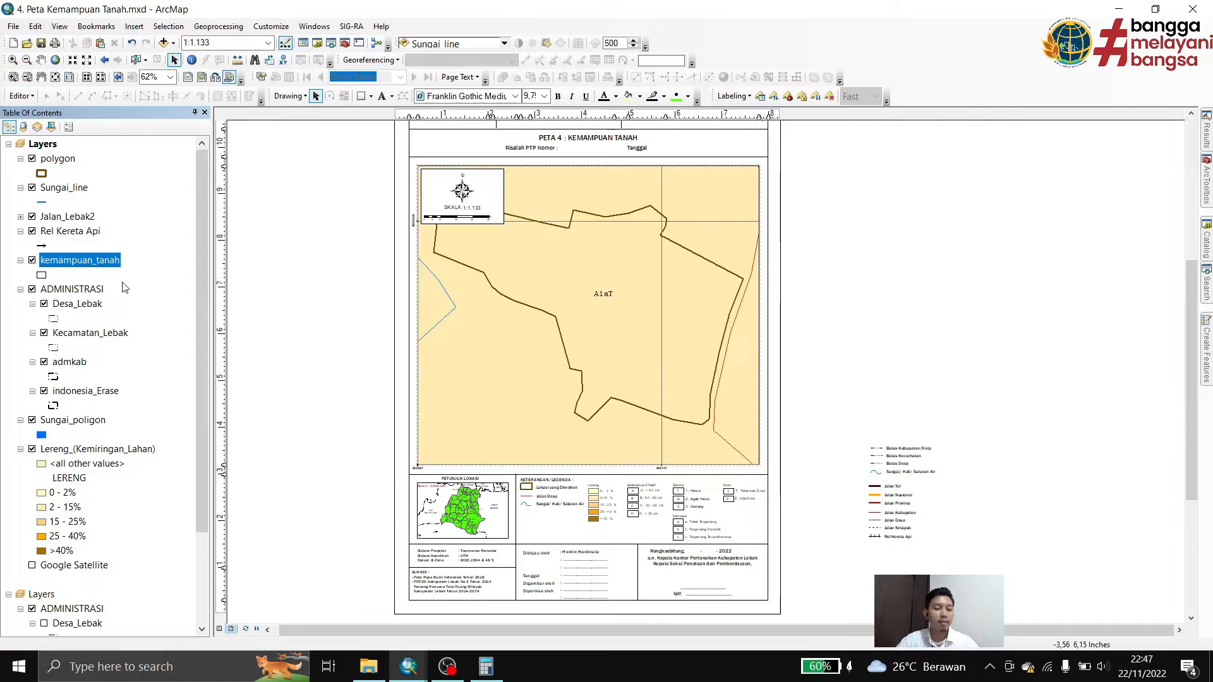
right_click(101, 262)
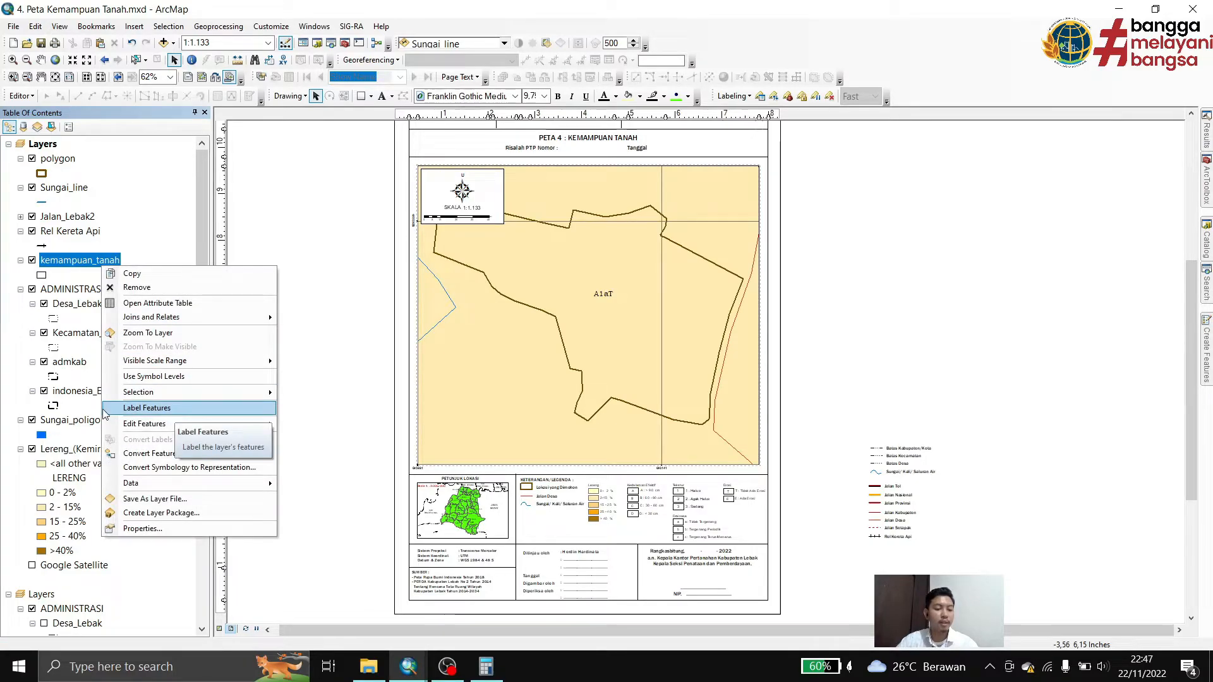
left_click(328, 328)
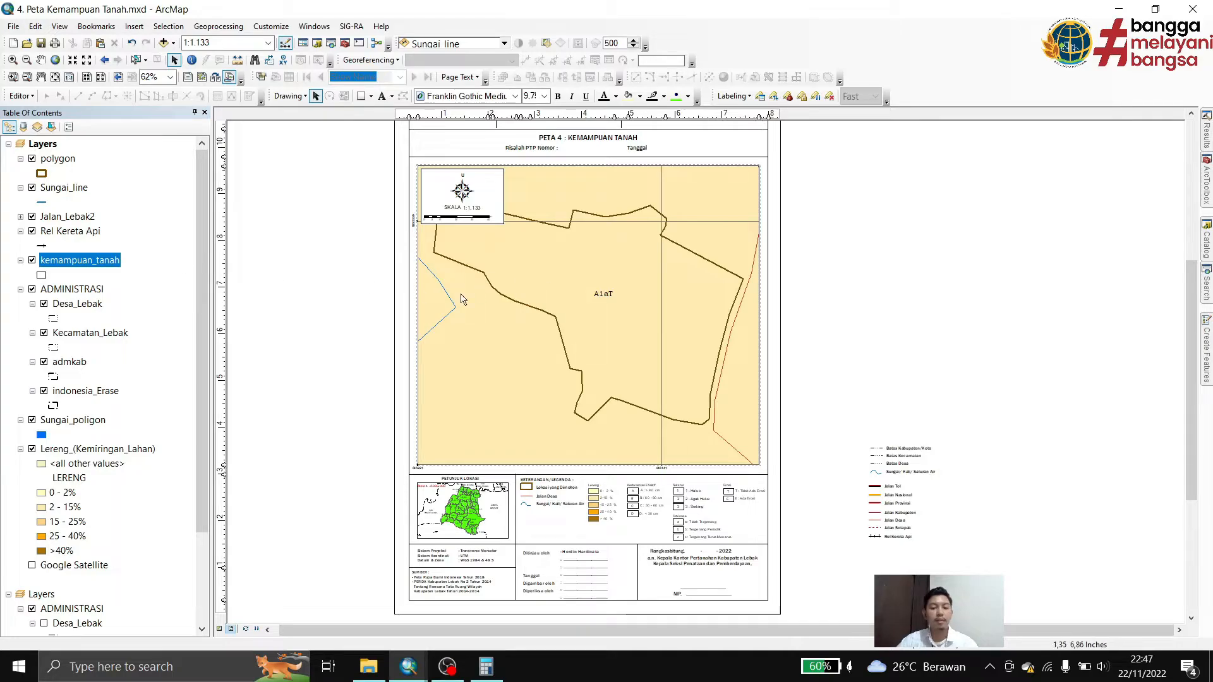
Move the A1aT text off the map to beside the page and turn the kemampuan_tanah layer's labels back on
left_click(603, 293)
left_click_drag(602, 294, 822, 307)
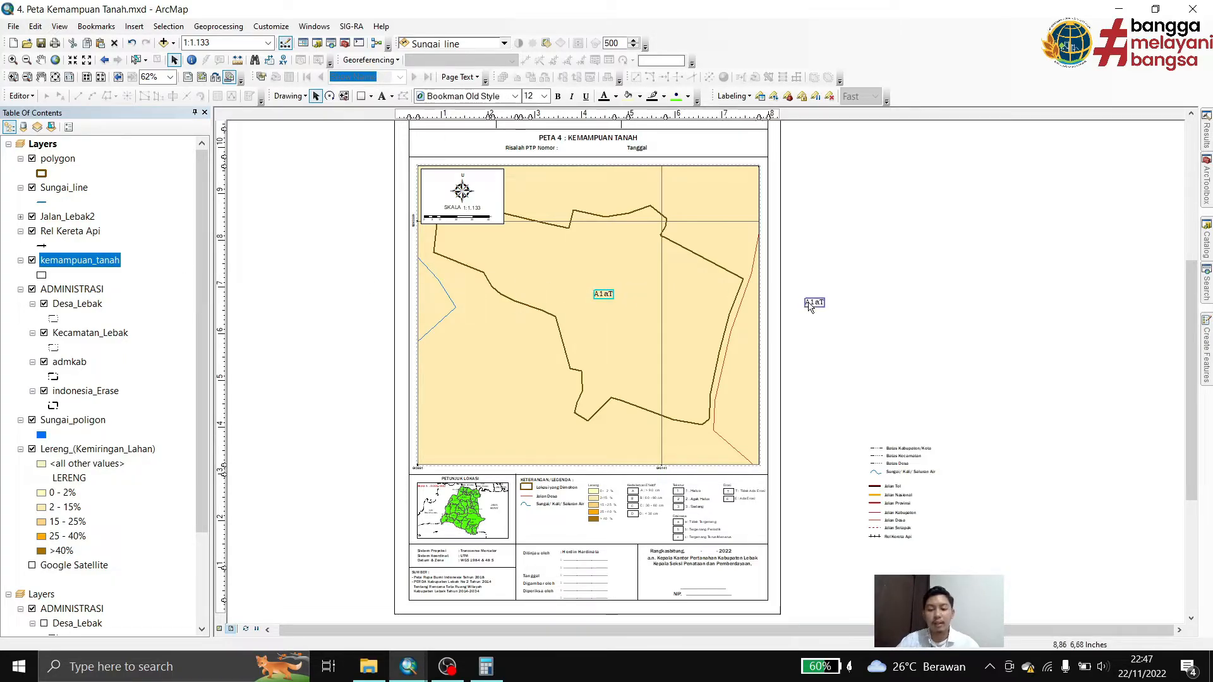
right_click(73, 260)
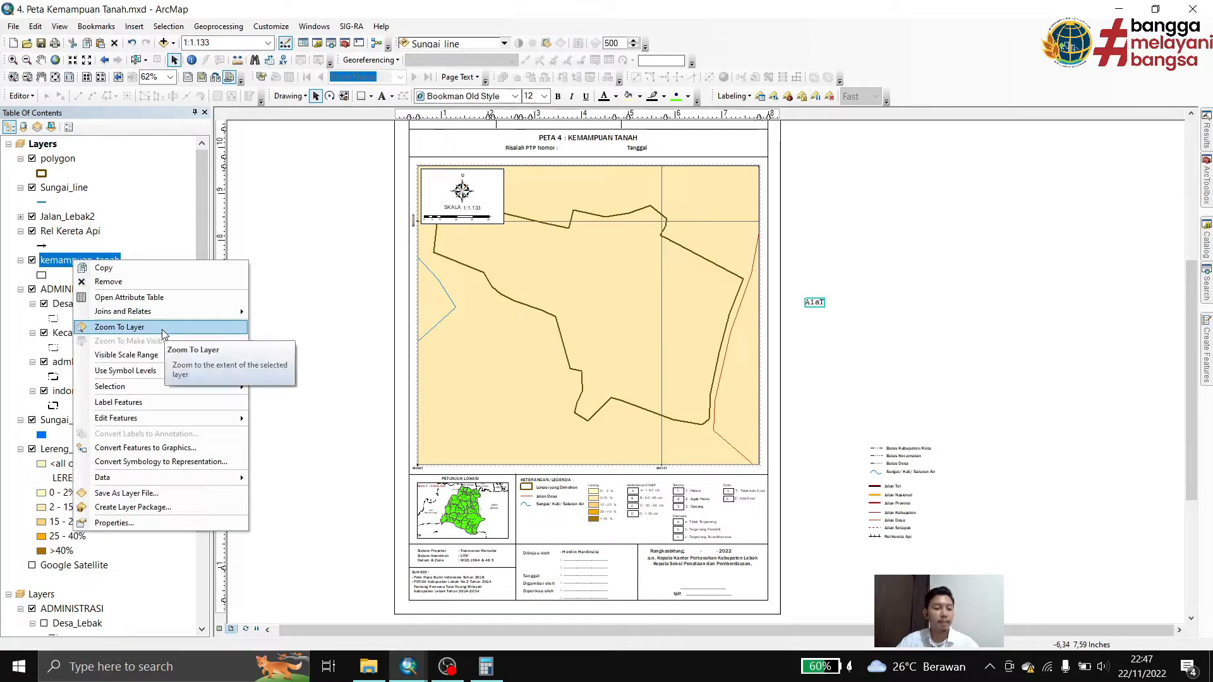
left_click(149, 401)
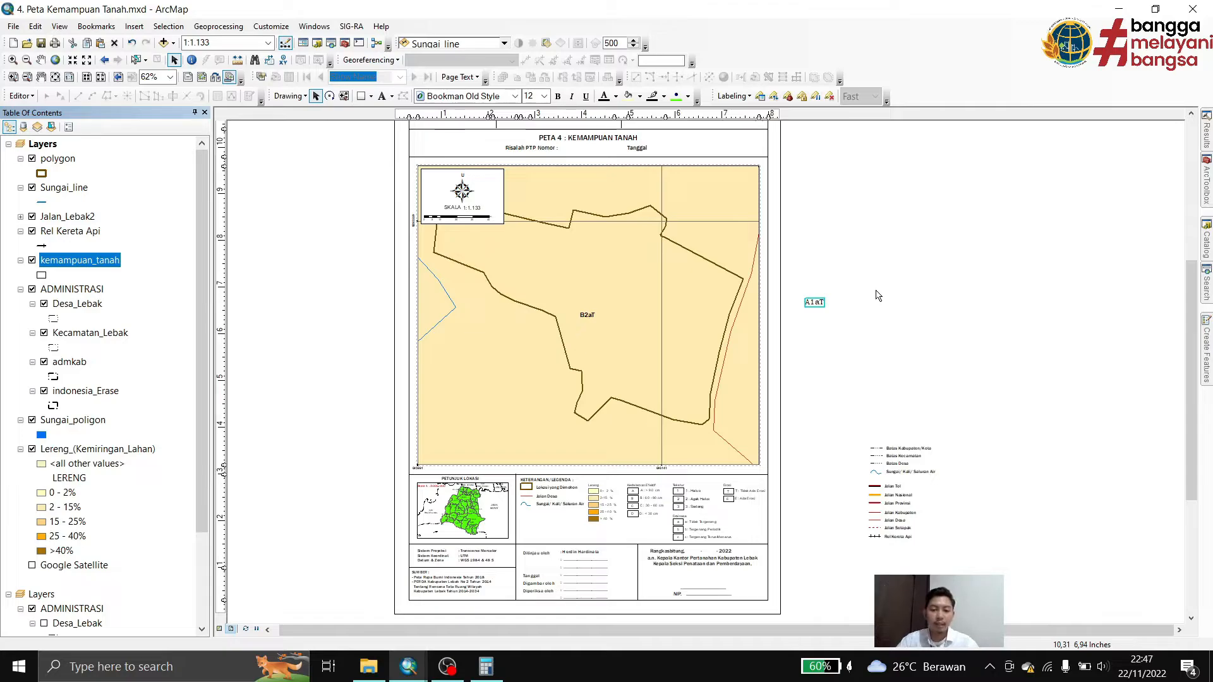
left_click(860, 327)
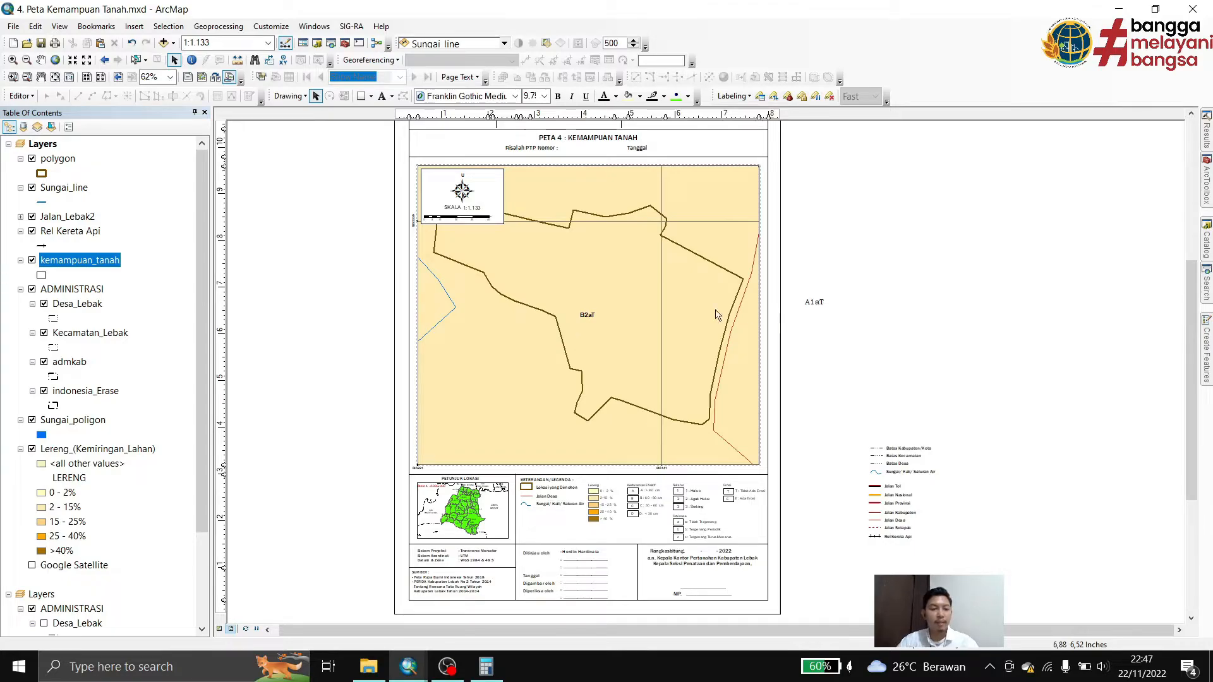
Set the main data frame's scale to 1:5.000
left_click(518, 312)
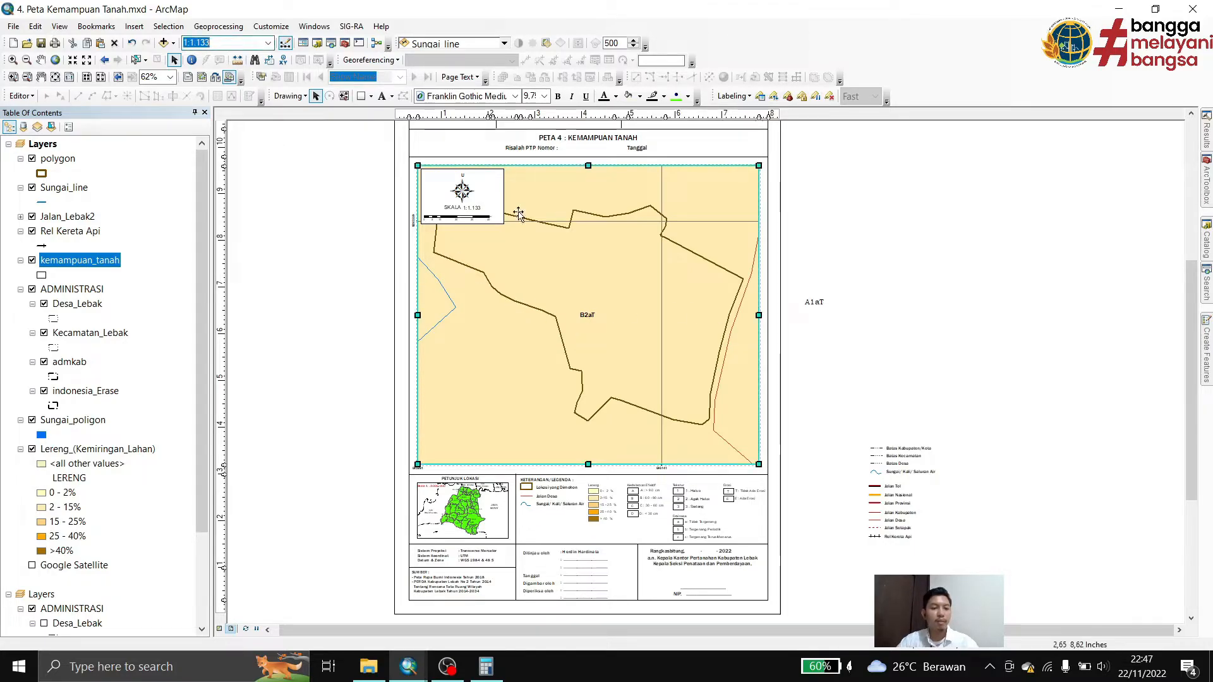
type("5.00")
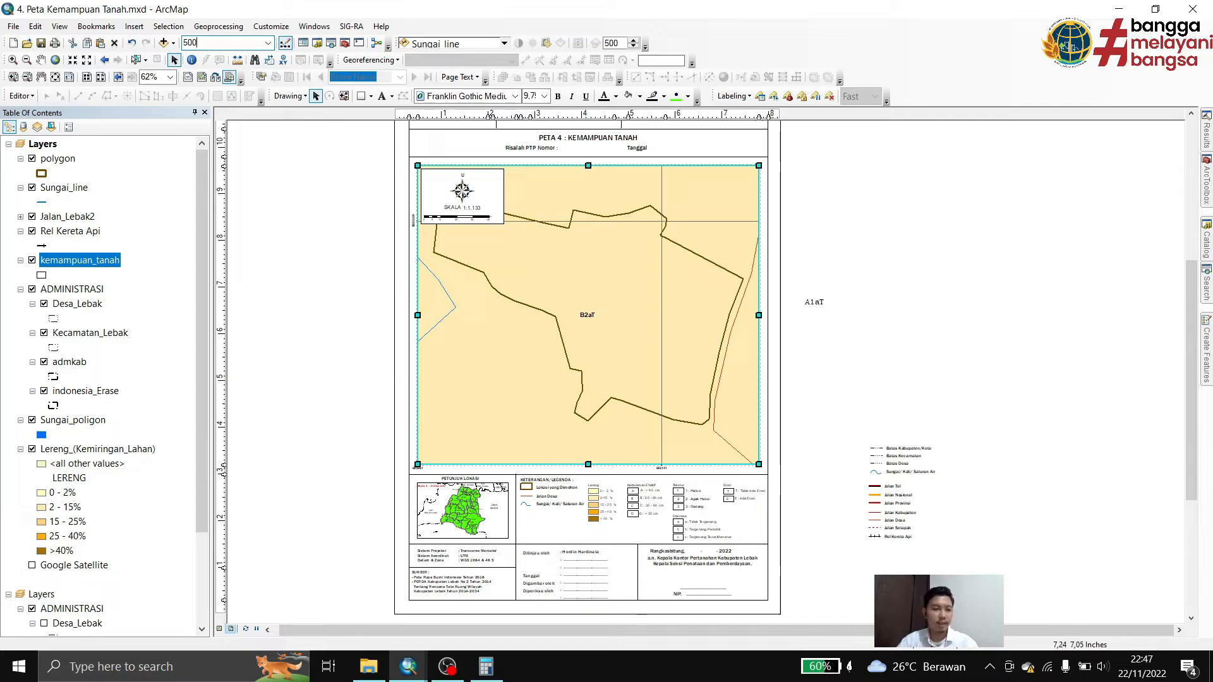
type("0")
key("Return")
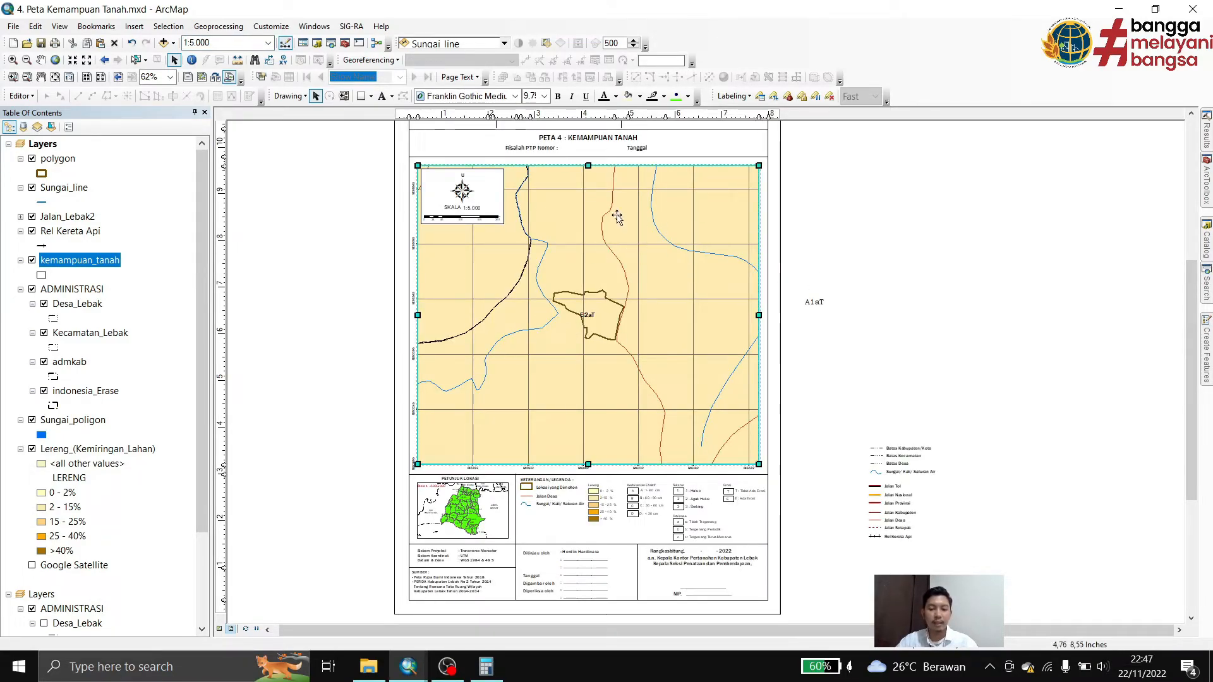
Set the main data frame's measured grid to 250 m intervals on both the X and Y axes
right_click(599, 358)
left_click(632, 586)
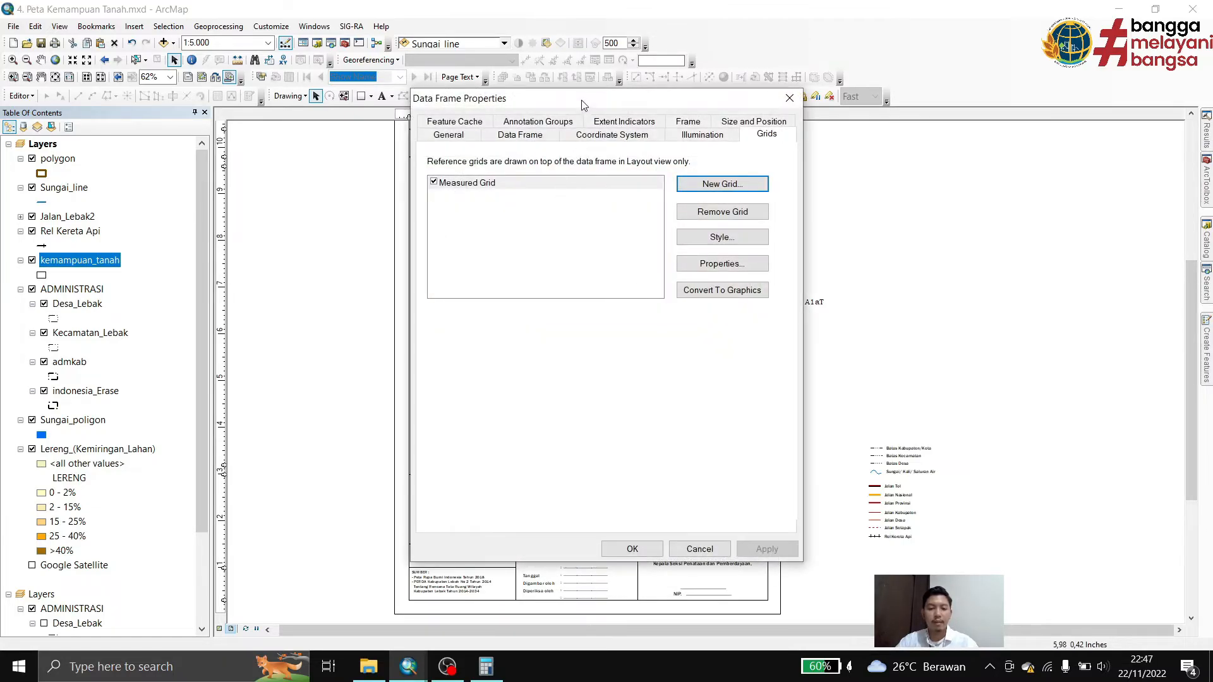
left_click_drag(582, 99, 933, 73)
double_click(836, 155)
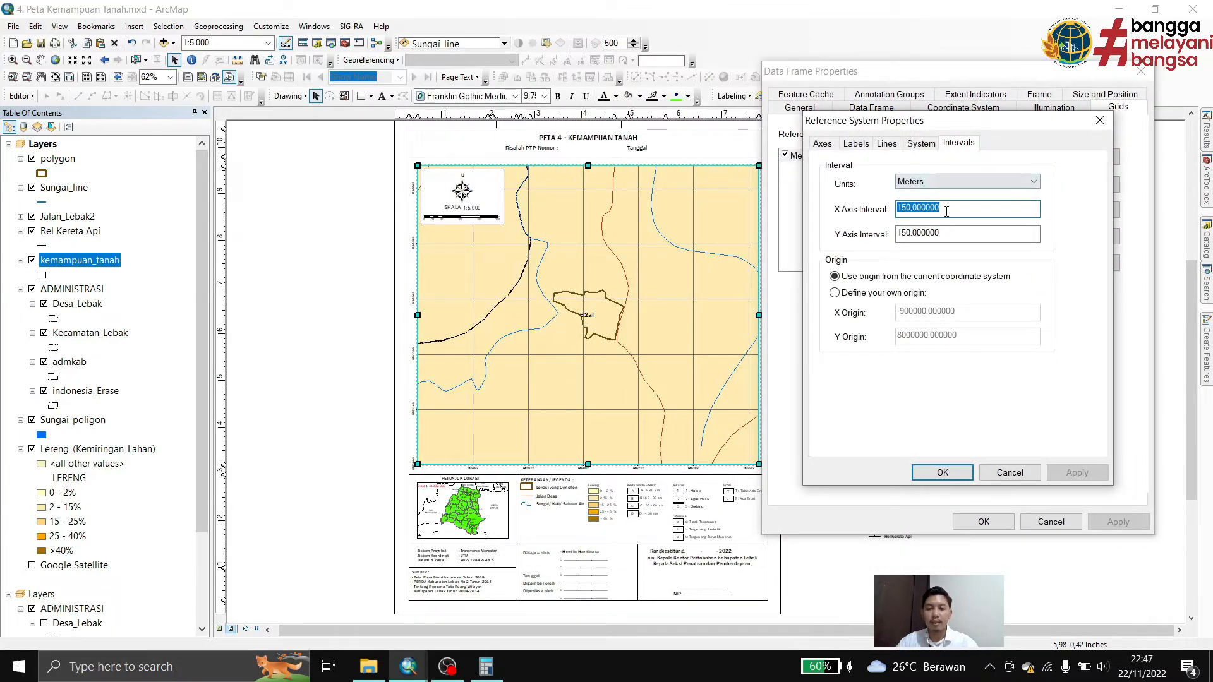
type("250")
key("Tab")
type("25")
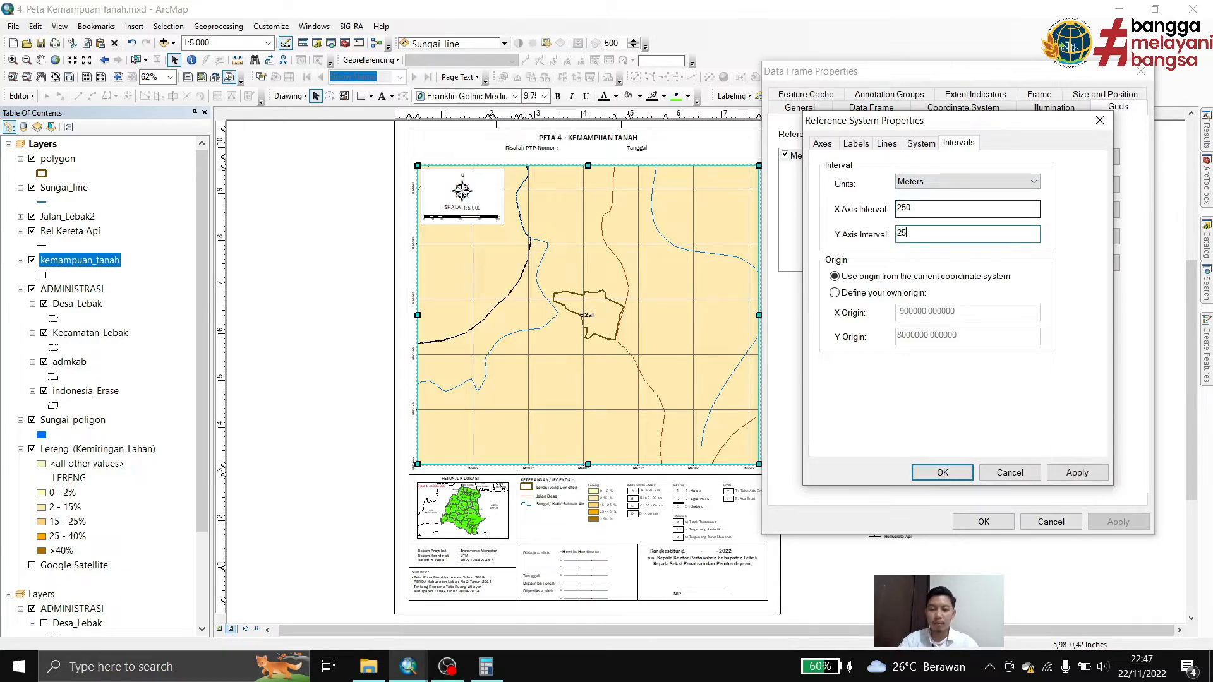
type("0")
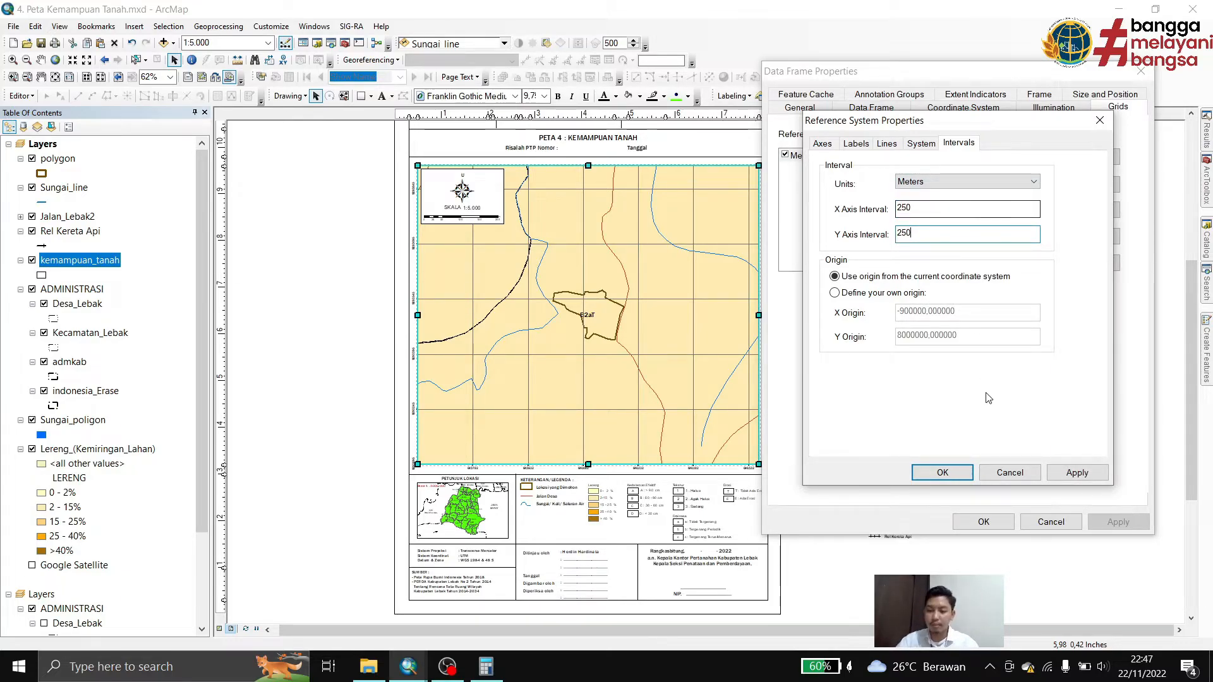
left_click(943, 474)
left_click(1010, 521)
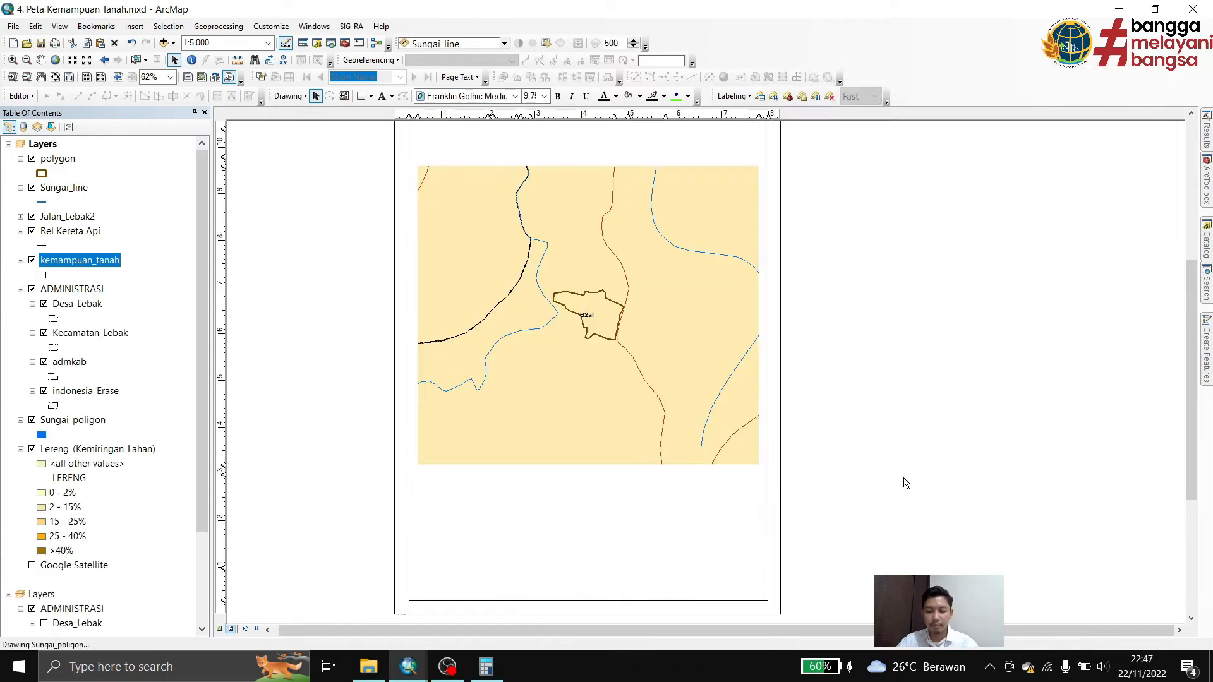
Change the A1aT text beside the page to B2aT
scroll(721, 357, "down", 1)
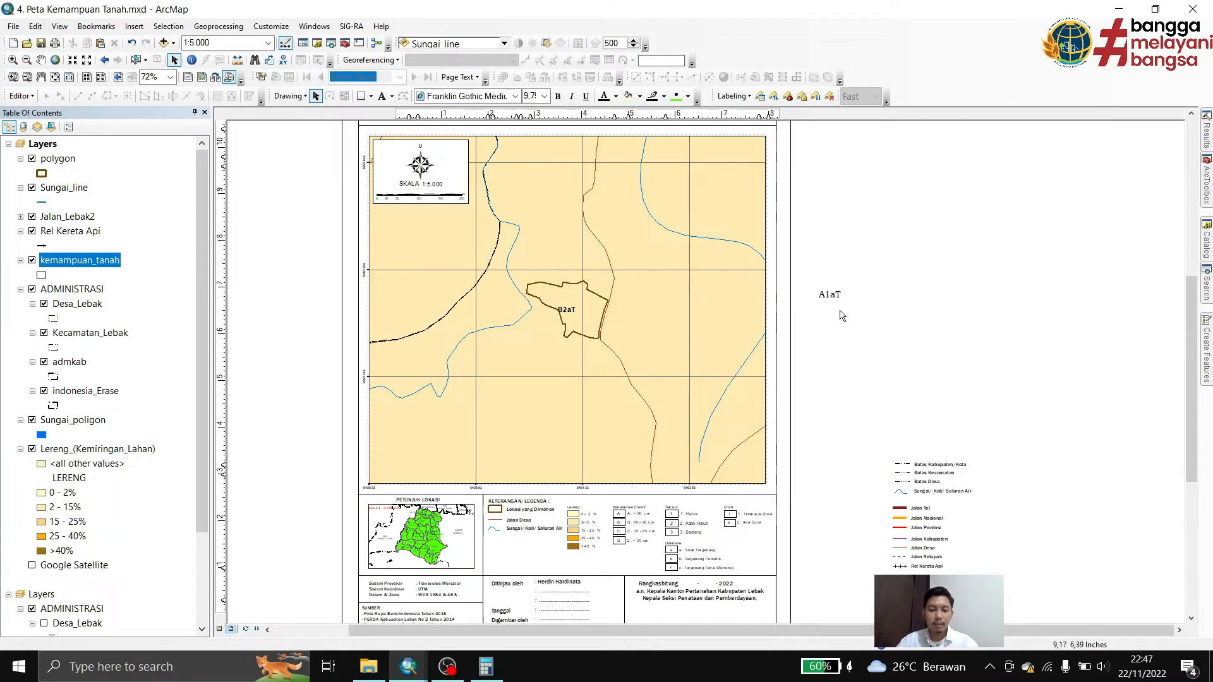
left_click(825, 295)
double_click(825, 295)
left_click_drag(564, 173, 878, 177)
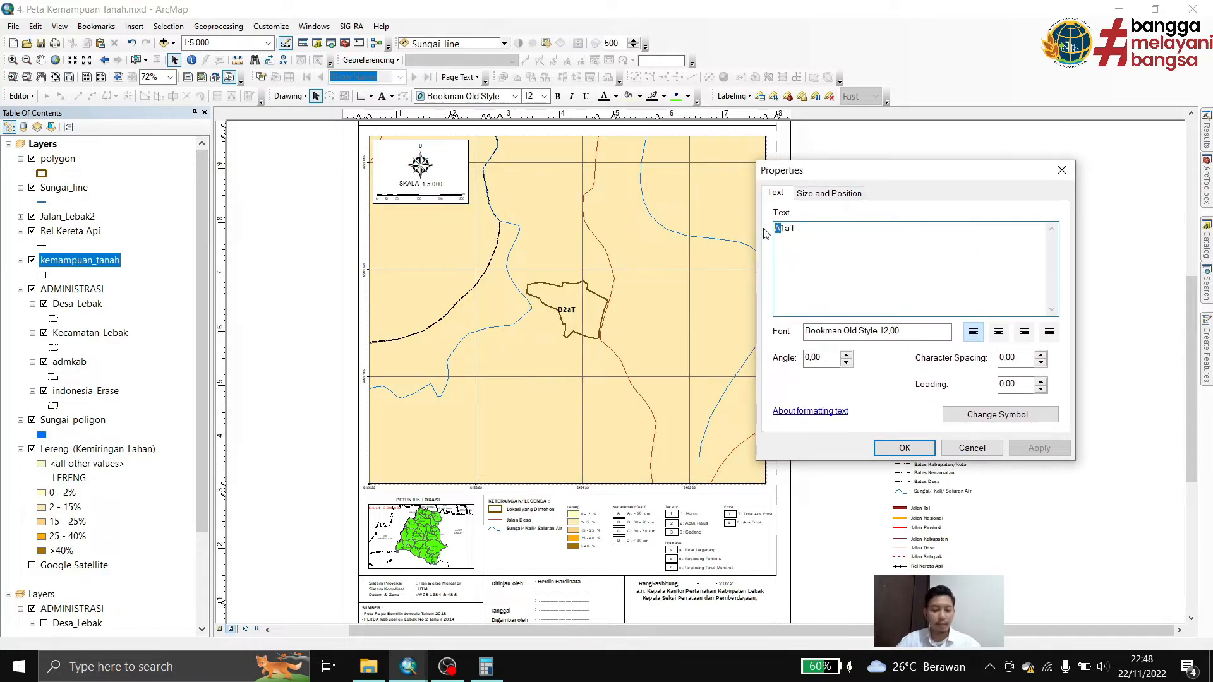
type("B")
key("Caps_Lock")
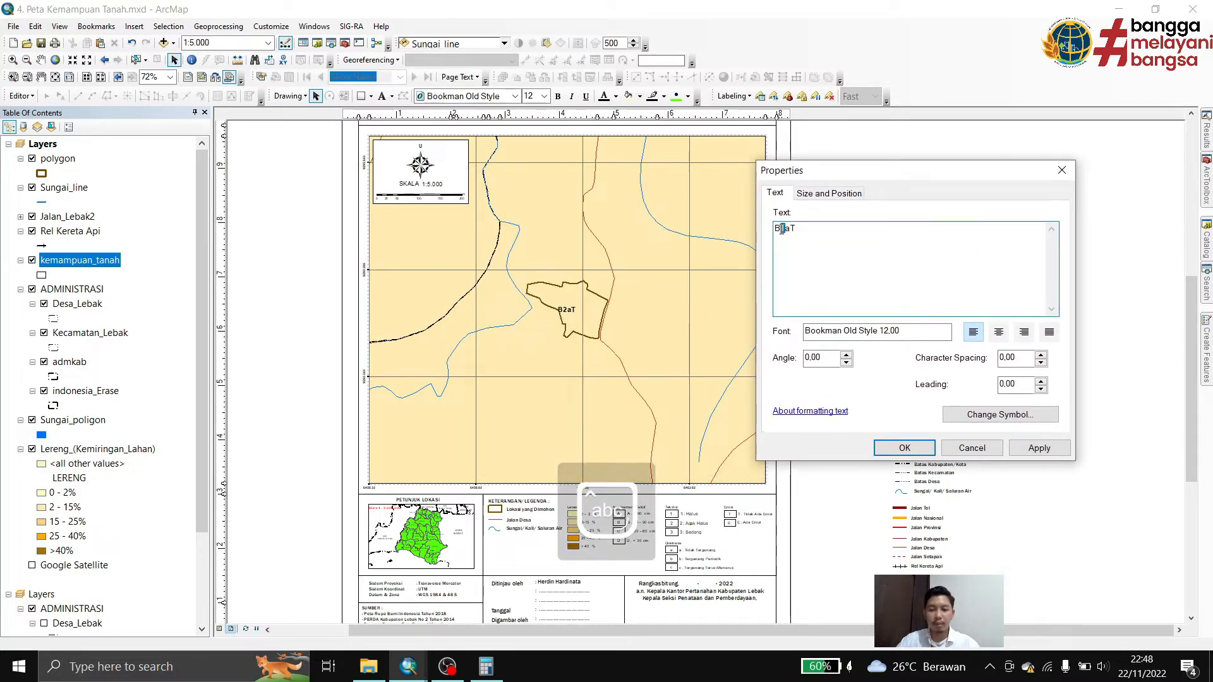
type("2")
left_click(905, 448)
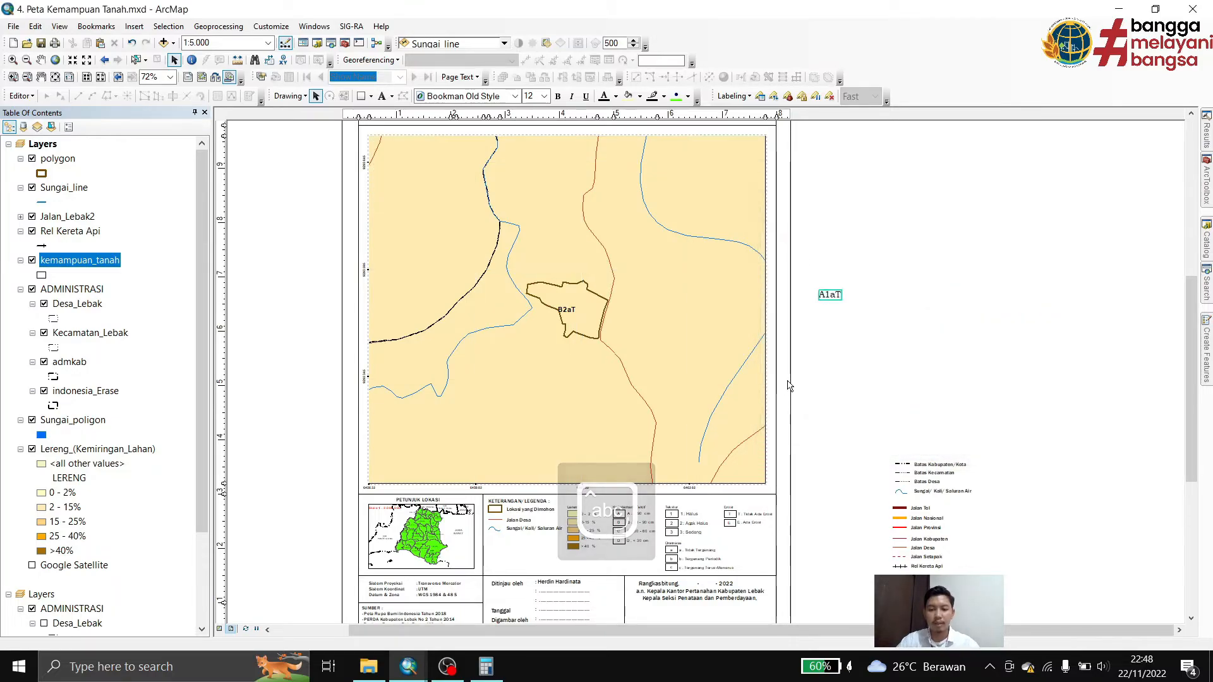
left_click(839, 352)
Turn off the kemampuan_tanah layer's labels and move the B2aT text from beside the page onto the site polygon
right_click(55, 260)
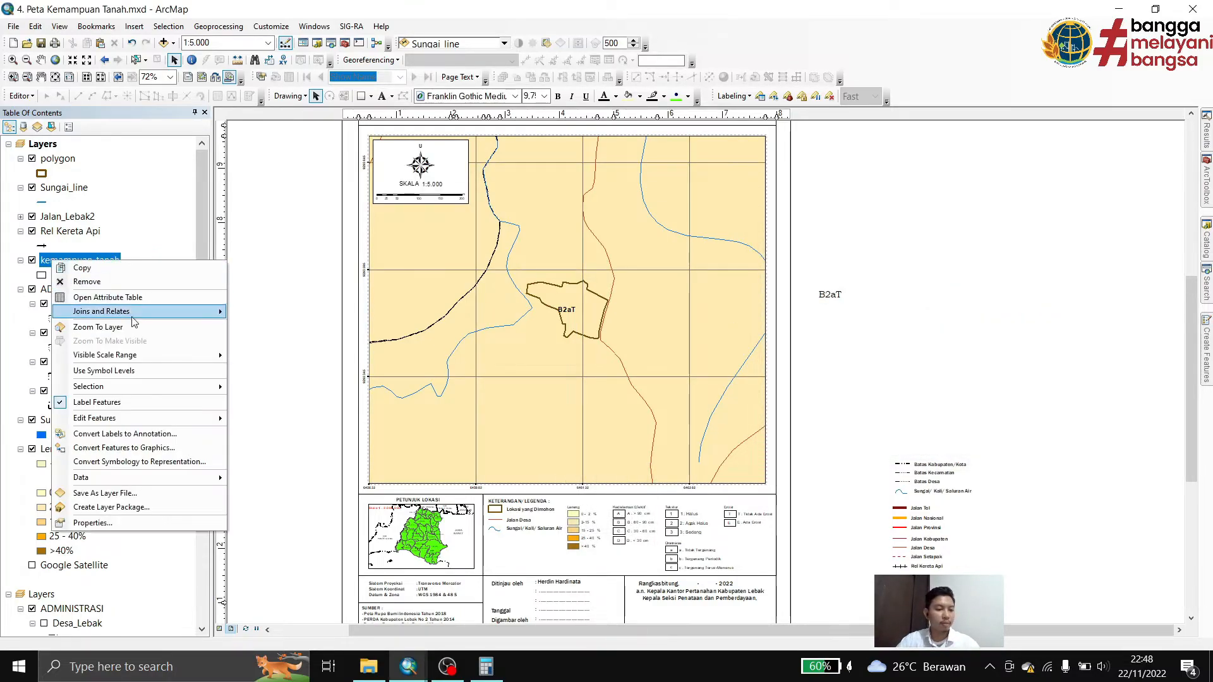
left_click(96, 402)
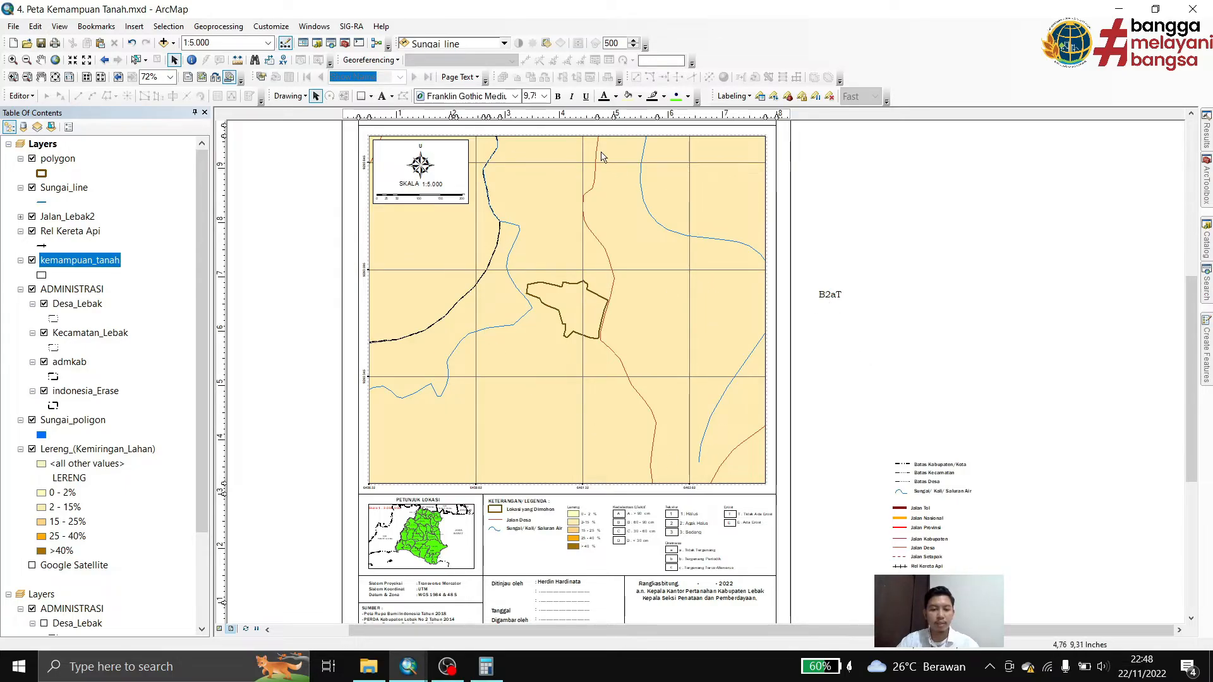
right_click(88, 259)
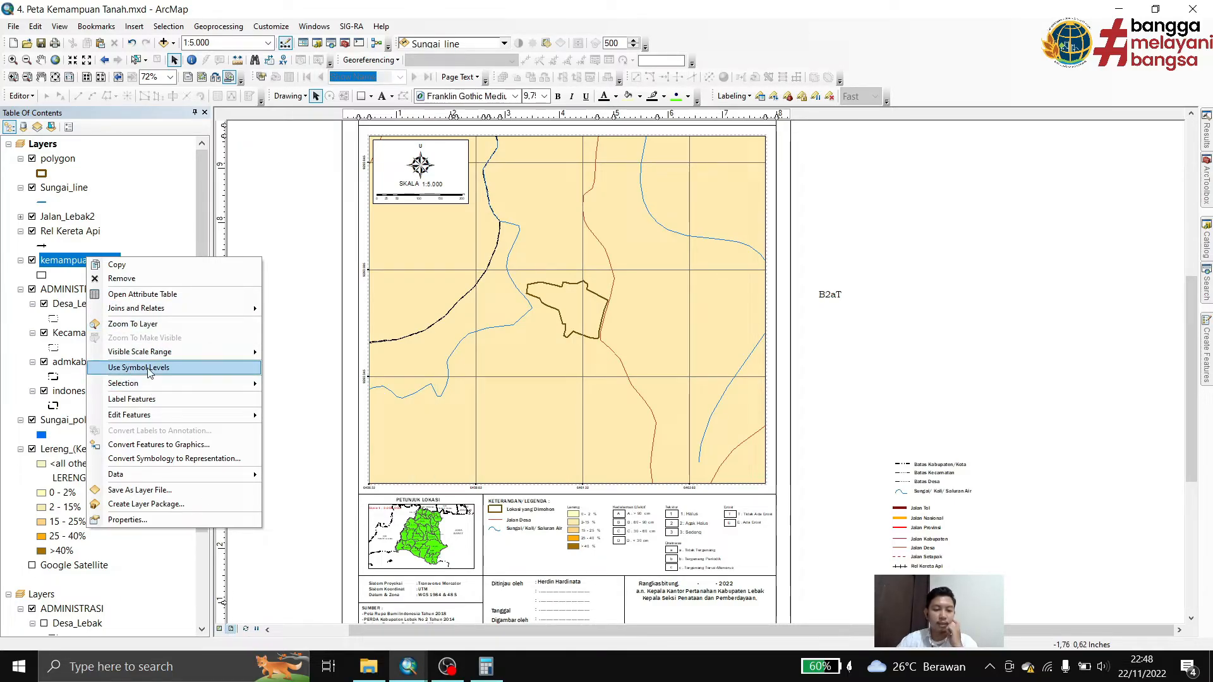
left_click(884, 361)
left_click(820, 298)
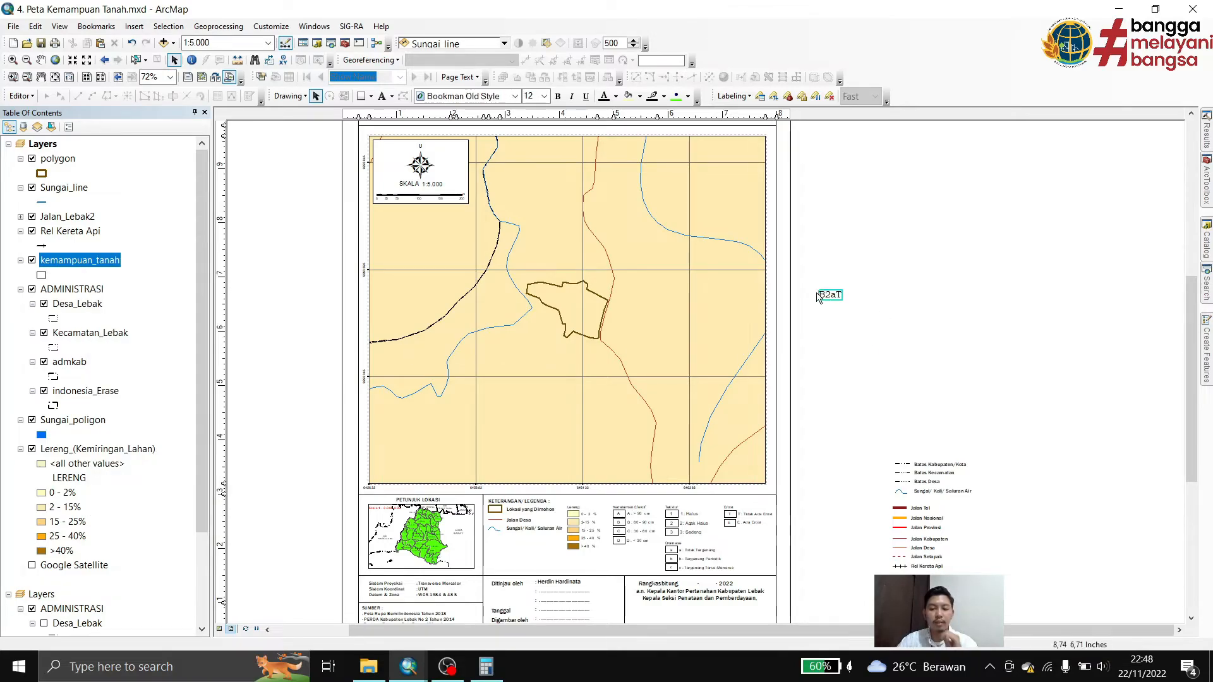
left_click_drag(820, 298, 576, 308)
left_click(901, 327)
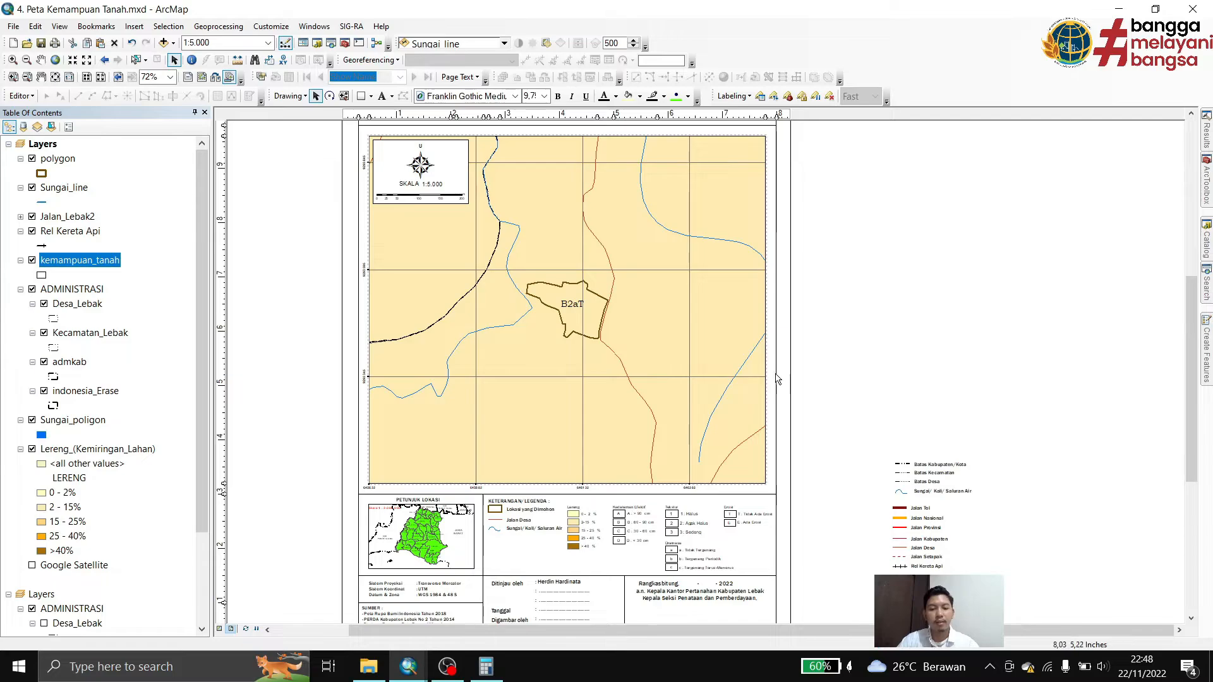
scroll(699, 354, "down", 3)
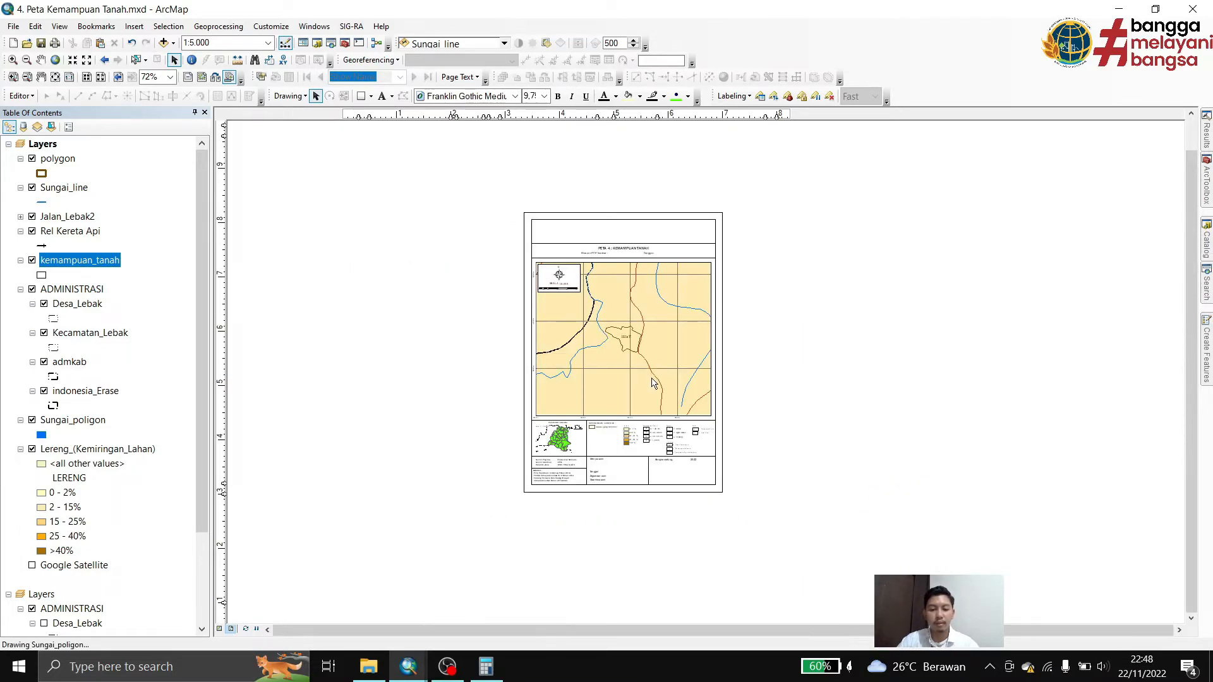
scroll(654, 383, "up", 2)
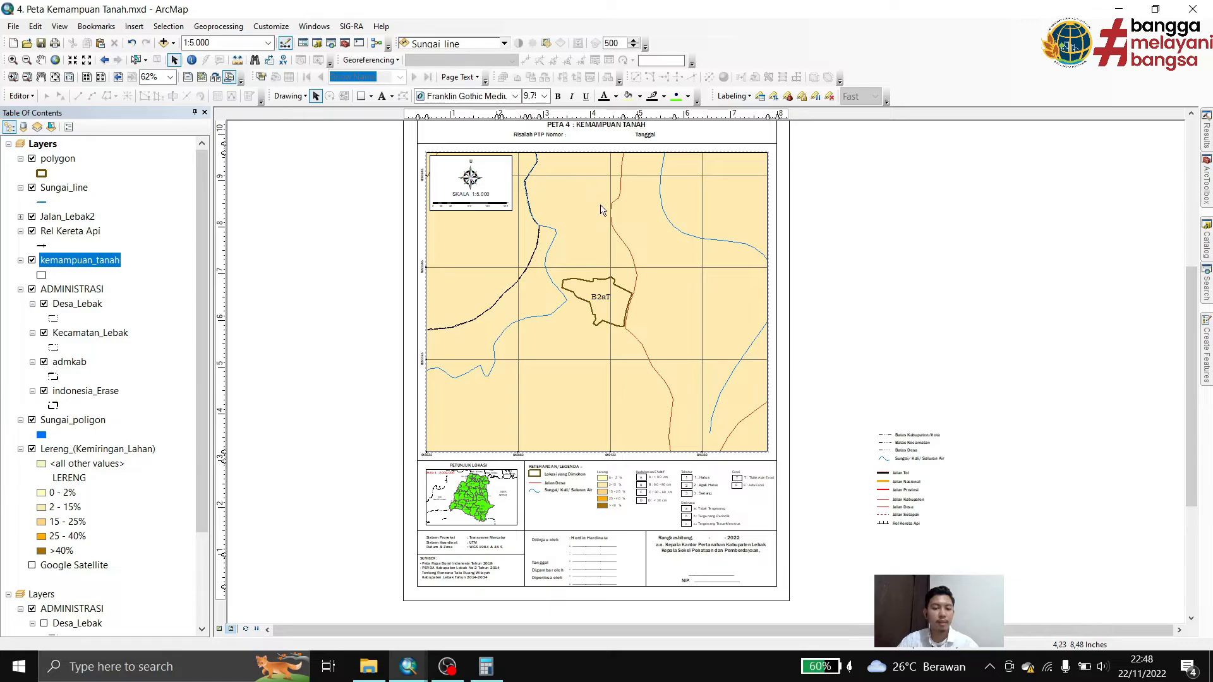
left_click_drag(606, 239, 602, 360)
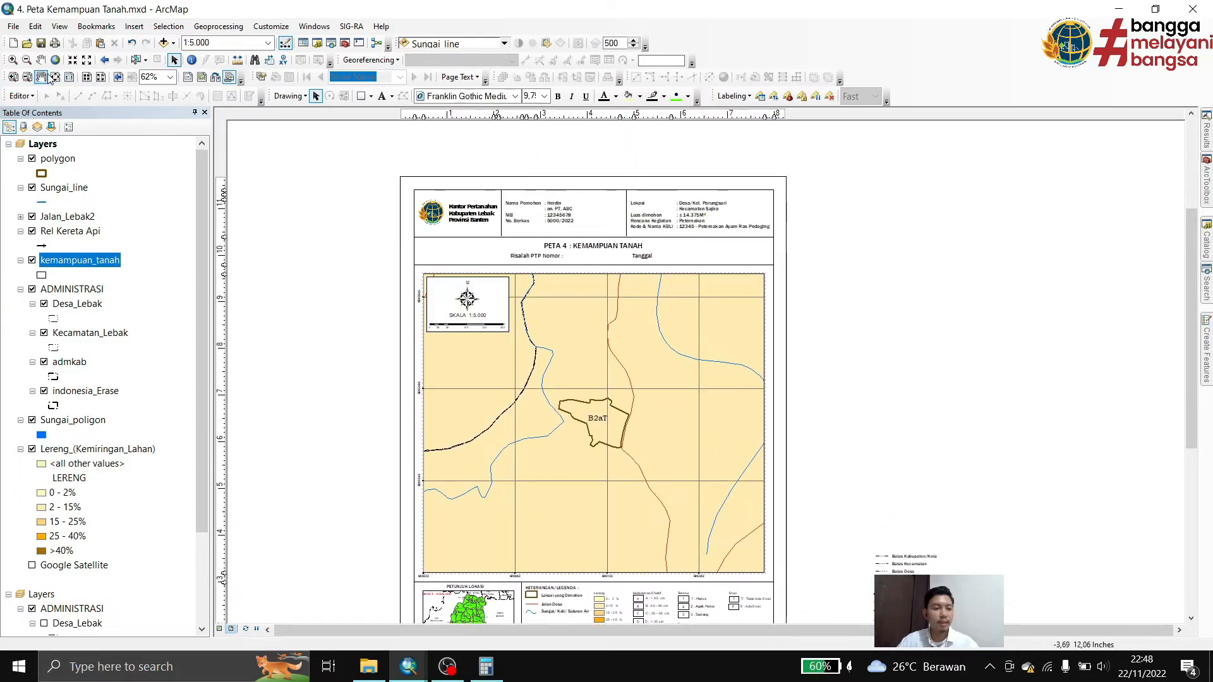
left_click(50, 77)
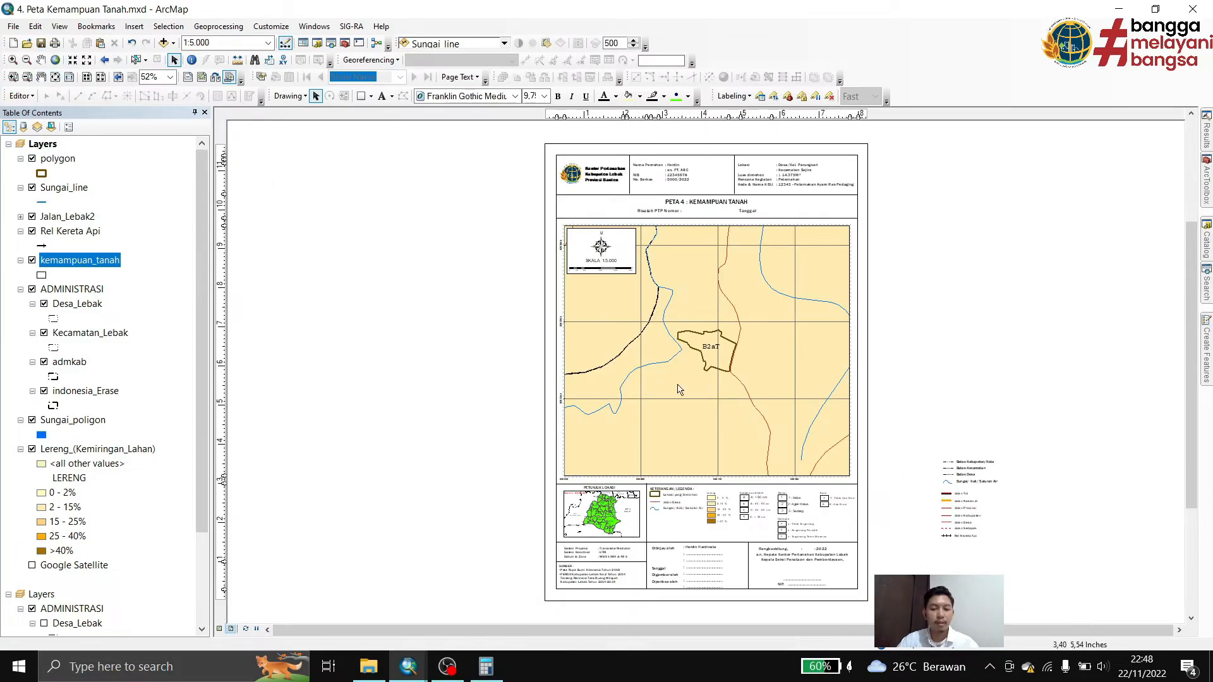
left_click_drag(679, 389, 554, 372)
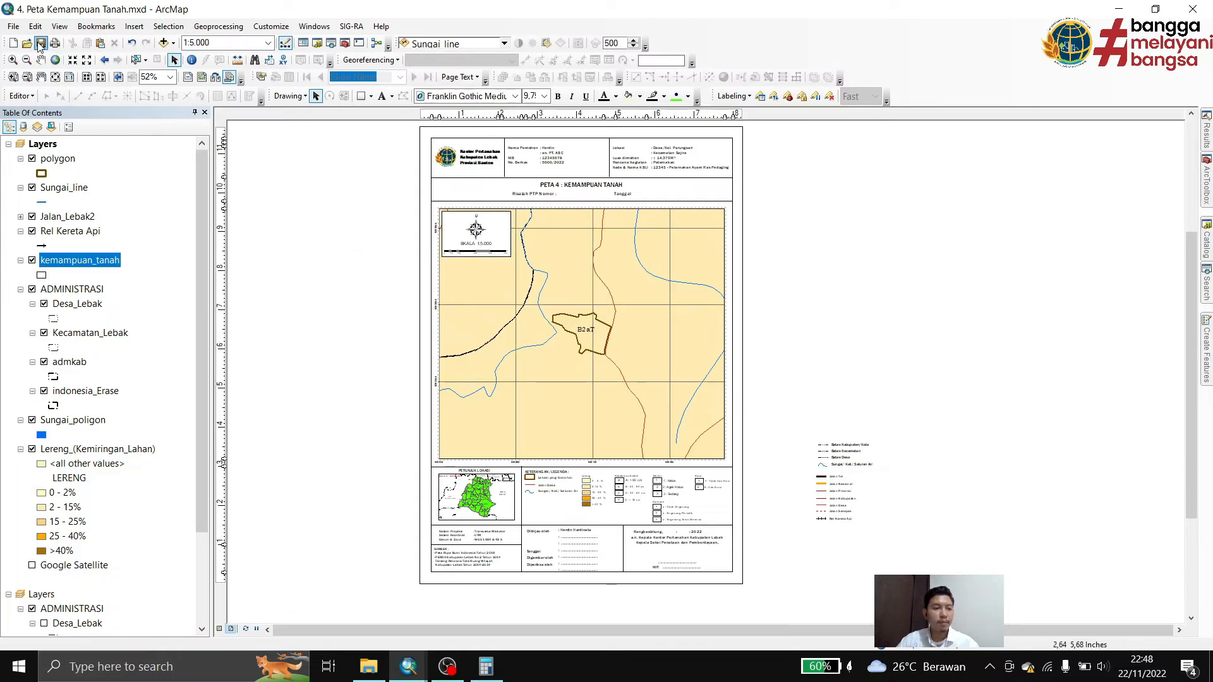
Export the map layout to the PETA folder as 4.png in PNG format at 500 dpi
left_click(12, 26)
left_click(85, 222)
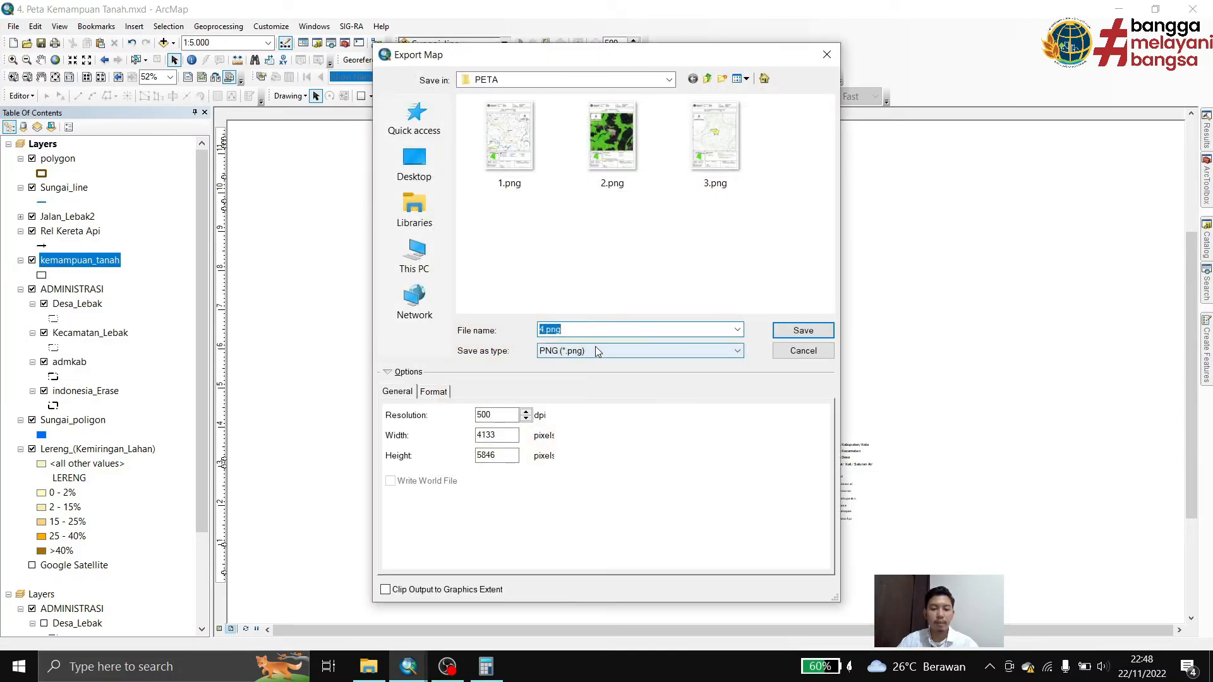
left_click(800, 335)
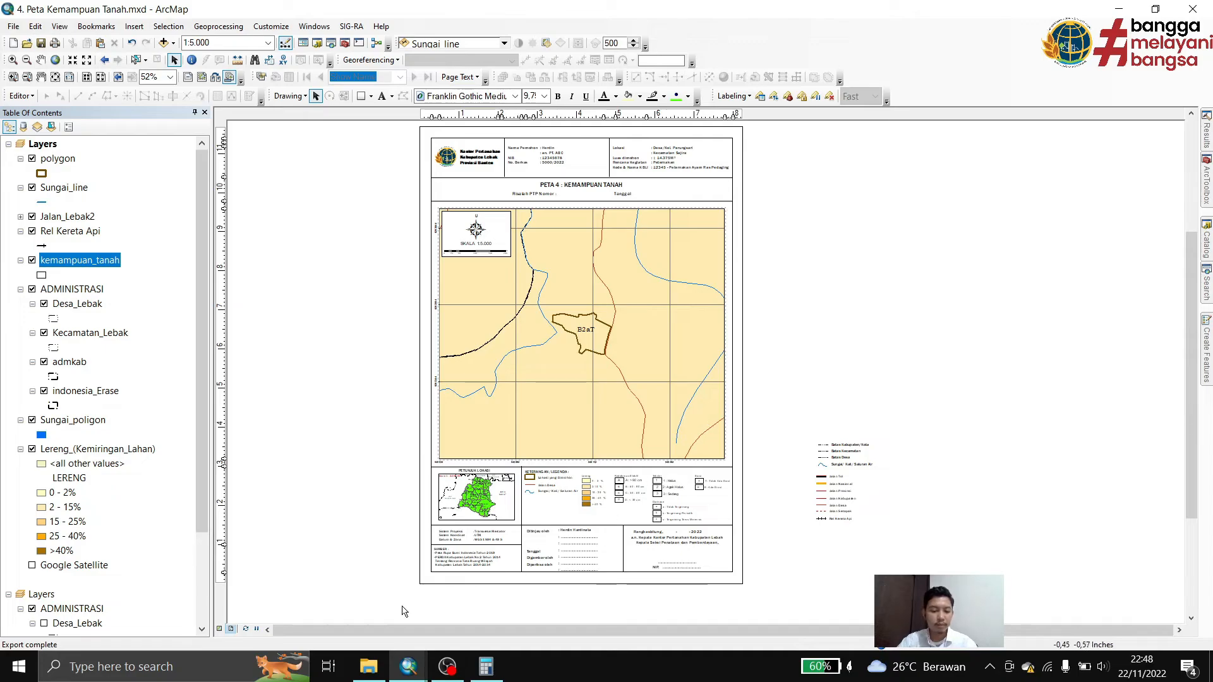
Open the exported 4.png in the image viewer and examine its header, site polygon with capability label, grid and legend
left_click(370, 664)
double_click(721, 240)
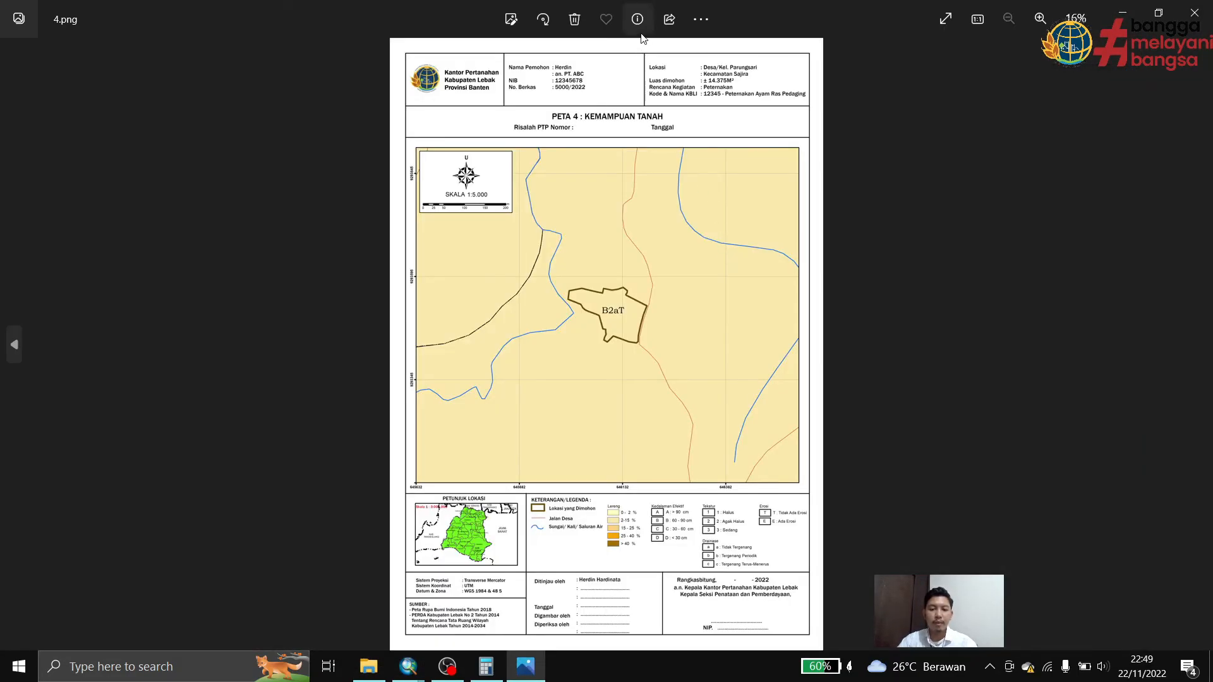
scroll(697, 116, "up", 3)
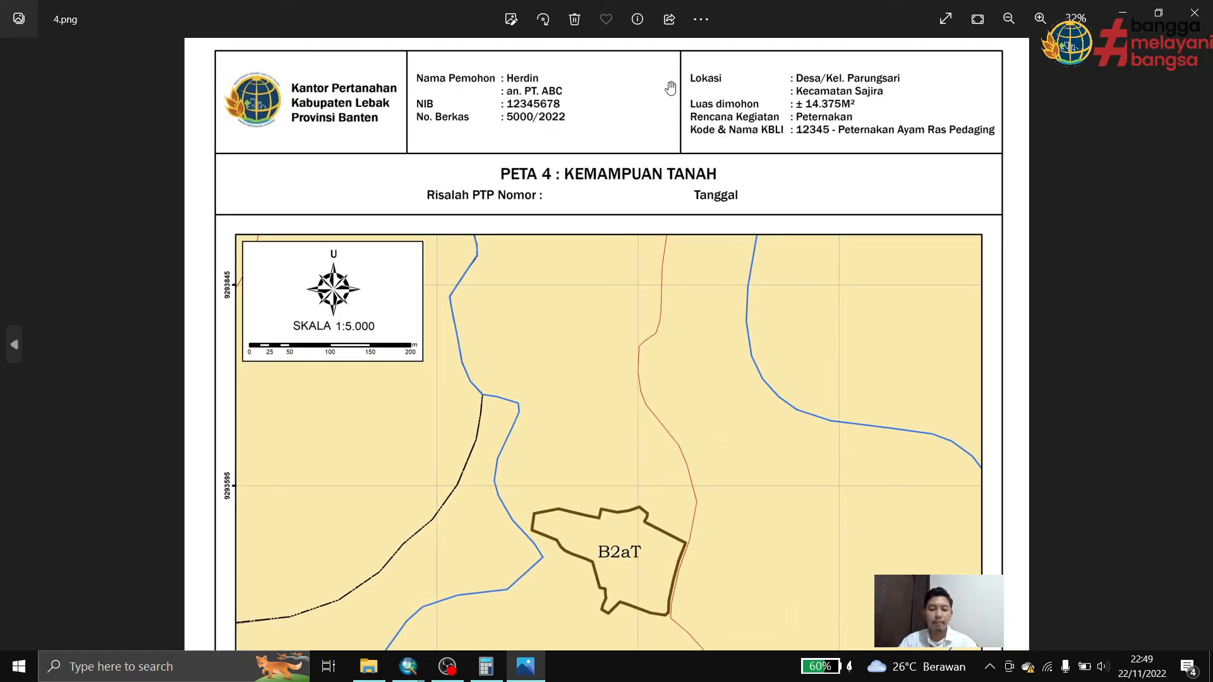
scroll(667, 324, "down", 3)
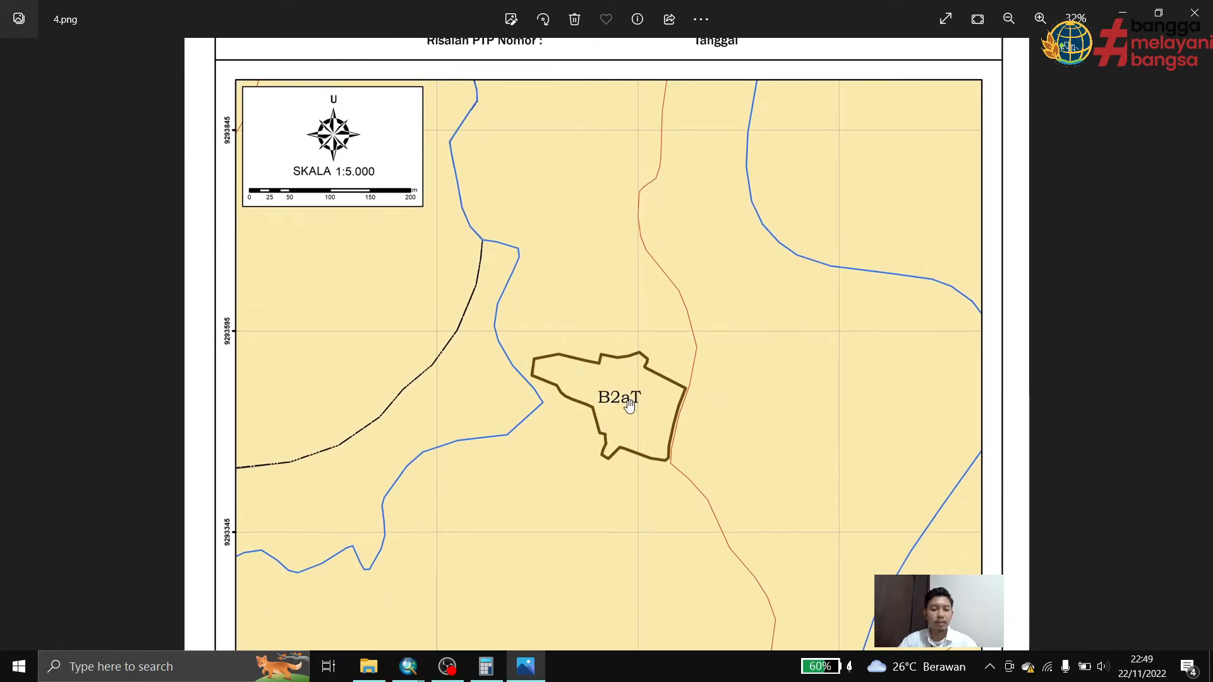
scroll(607, 169, "down", 5)
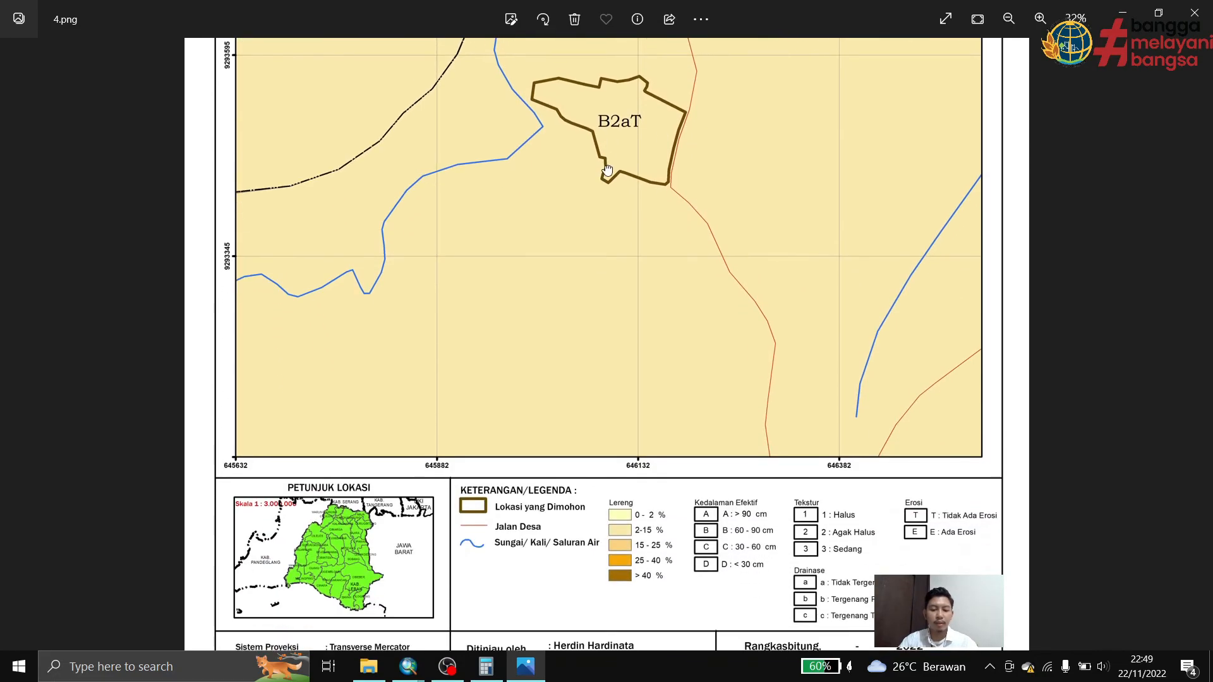
scroll(574, 326, "down", 3)
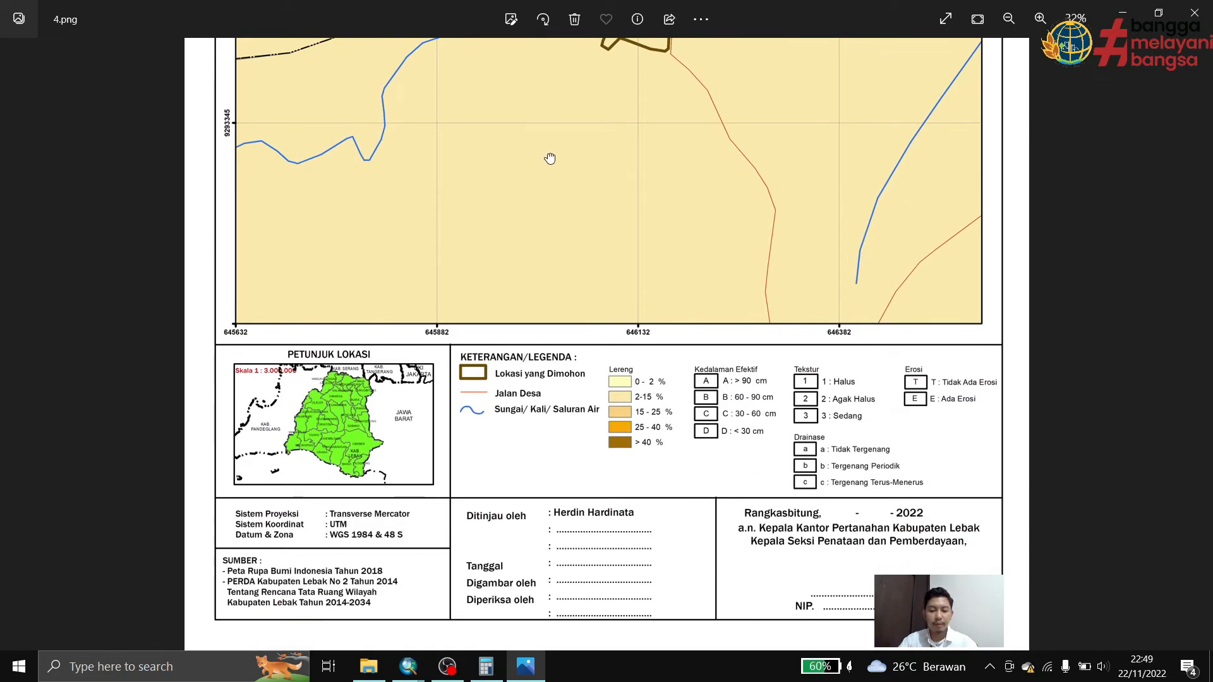
scroll(635, 100, "up", 10)
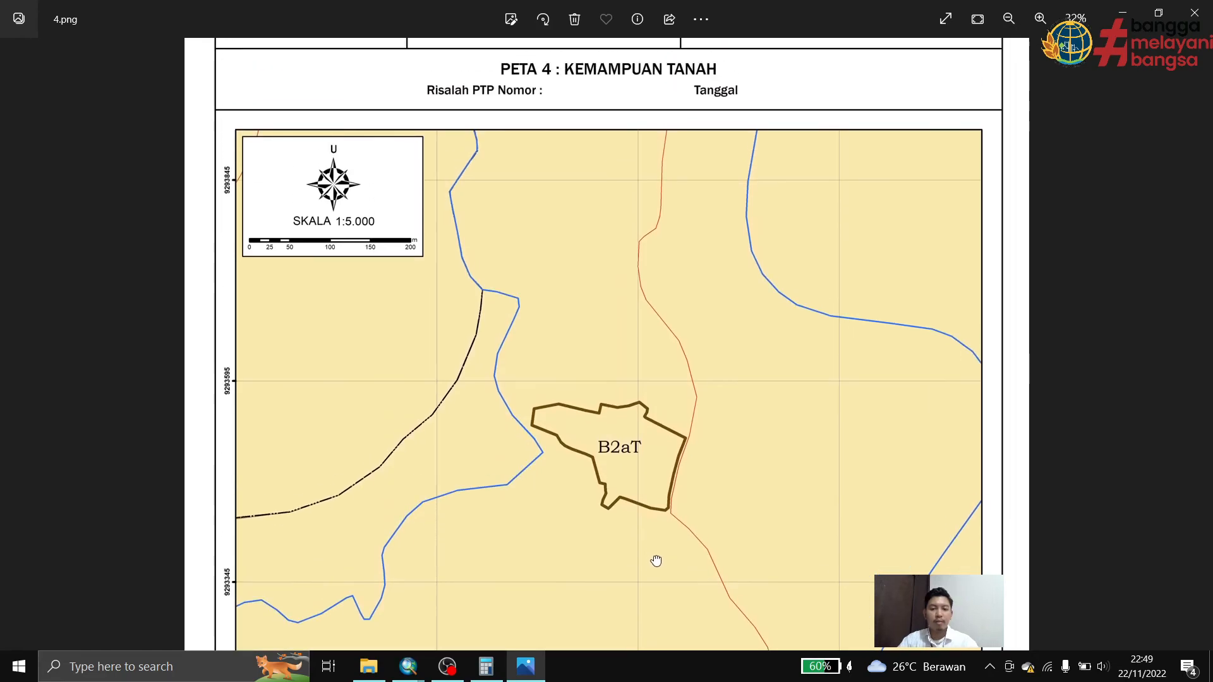
scroll(574, 304, "down", 3)
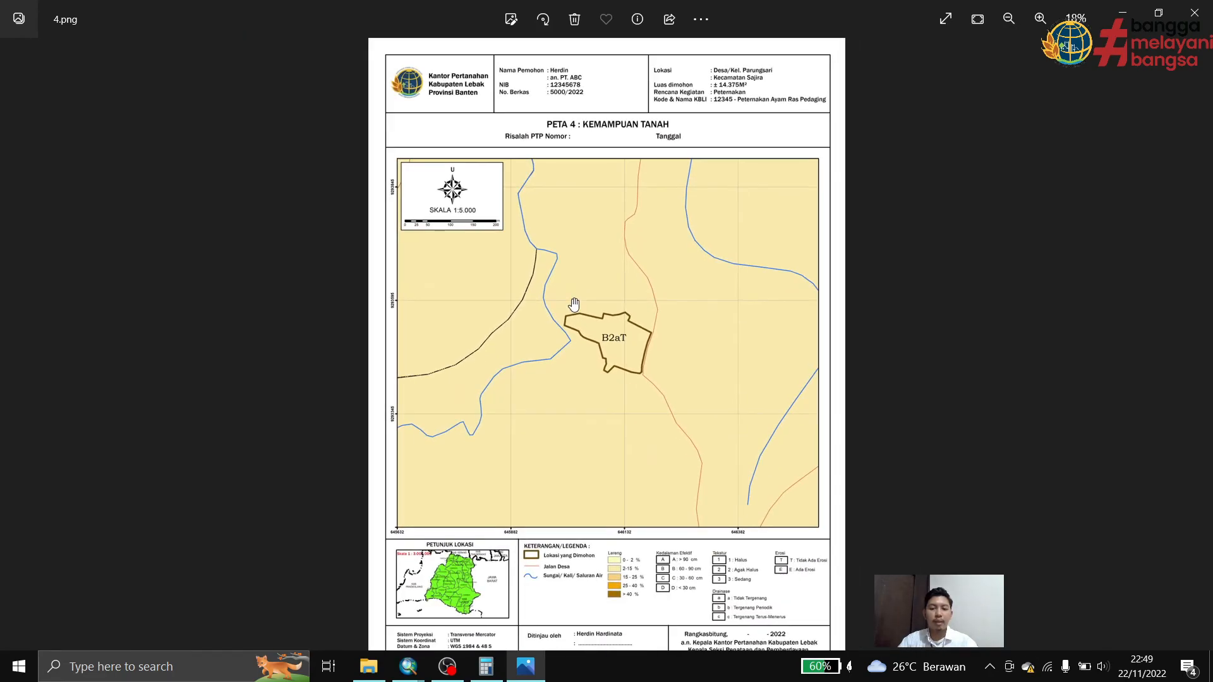